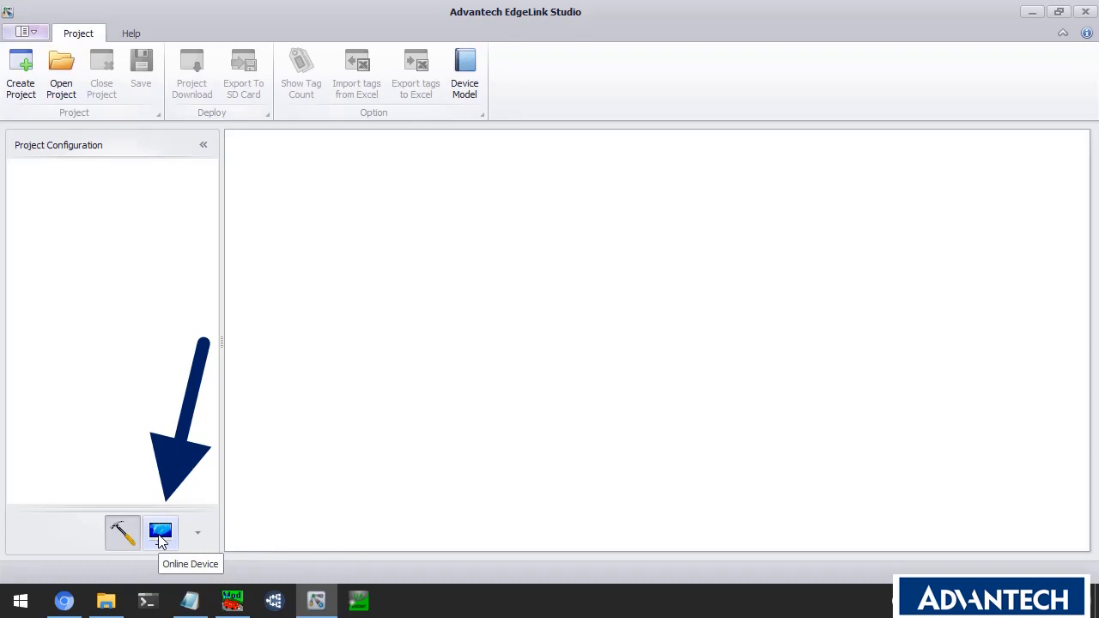
# Search for online devices and open an SSH console to the ADAM-6717 at 10.0.0.1.
pyautogui.click(161, 535)
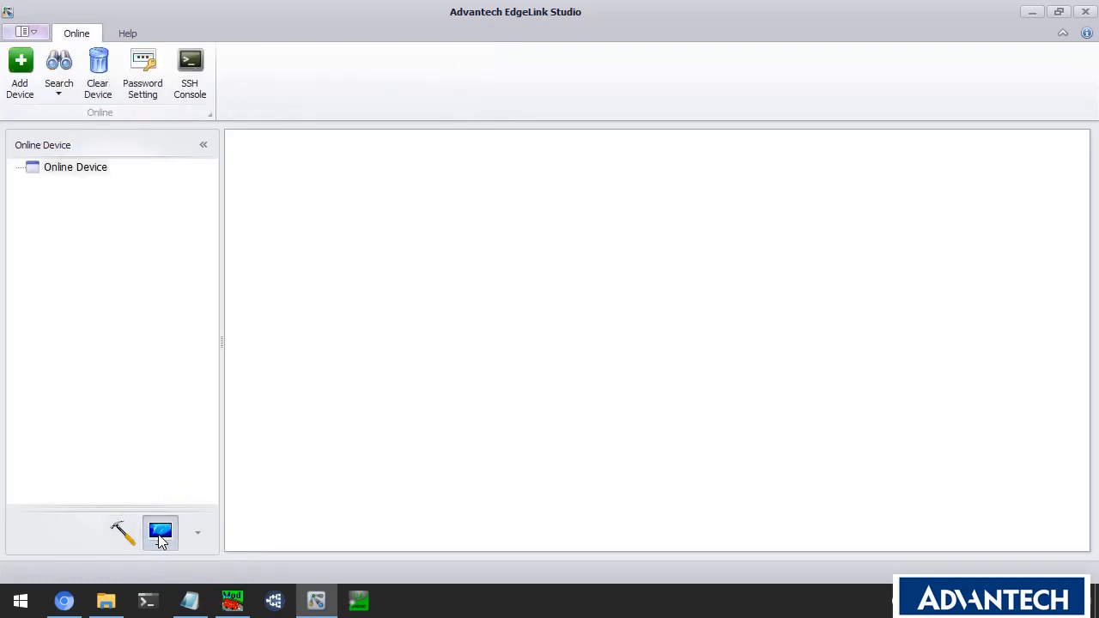
pyautogui.click(60, 67)
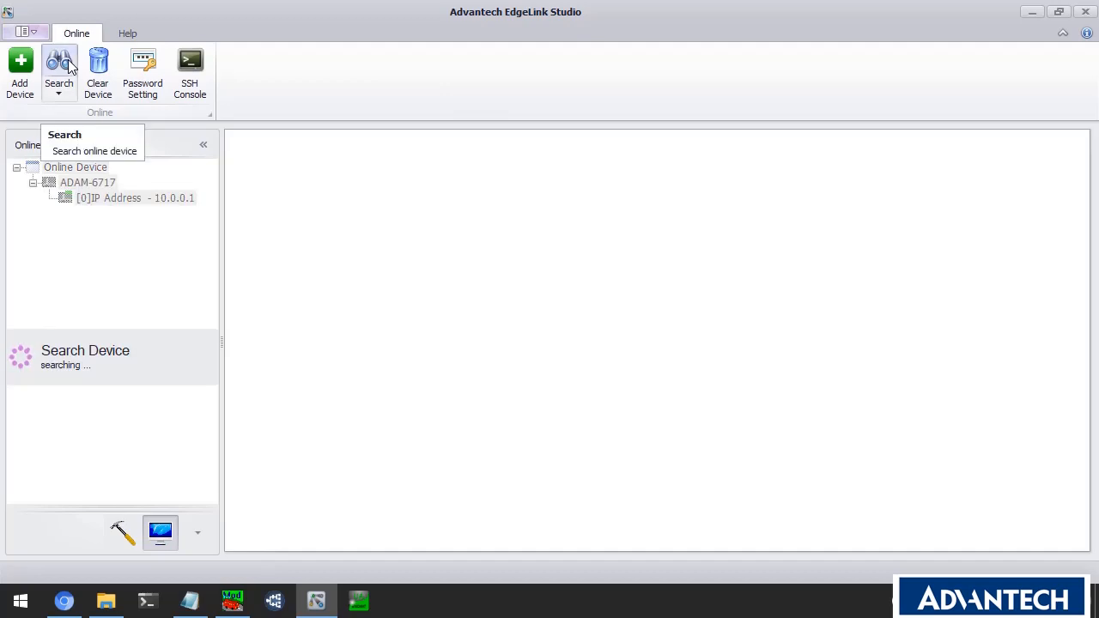
pyautogui.rightClick(131, 202)
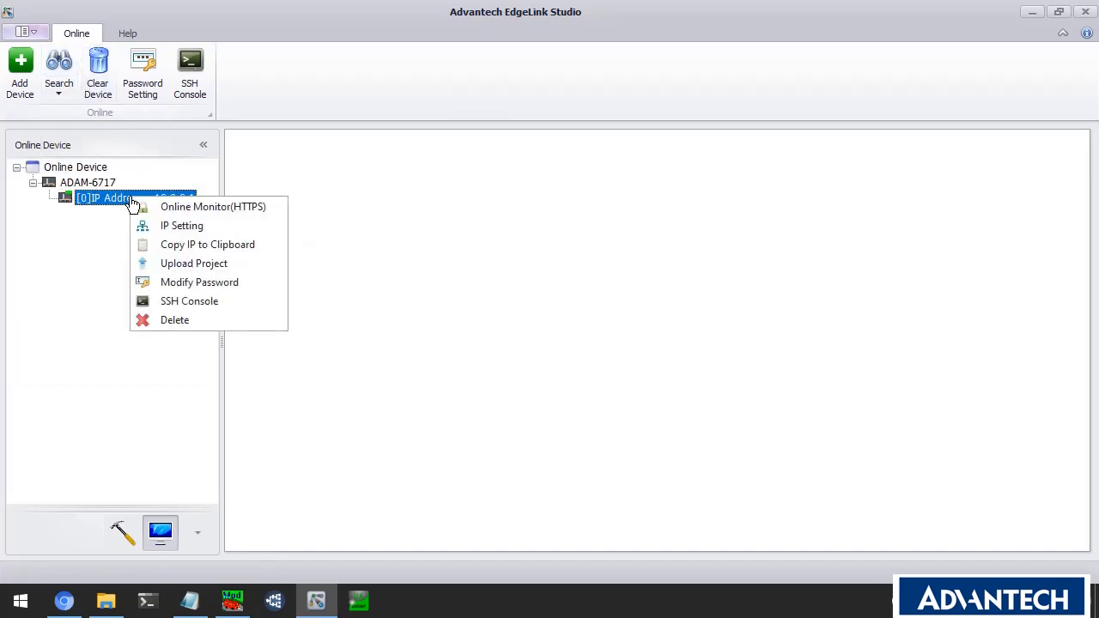
pyautogui.click(185, 302)
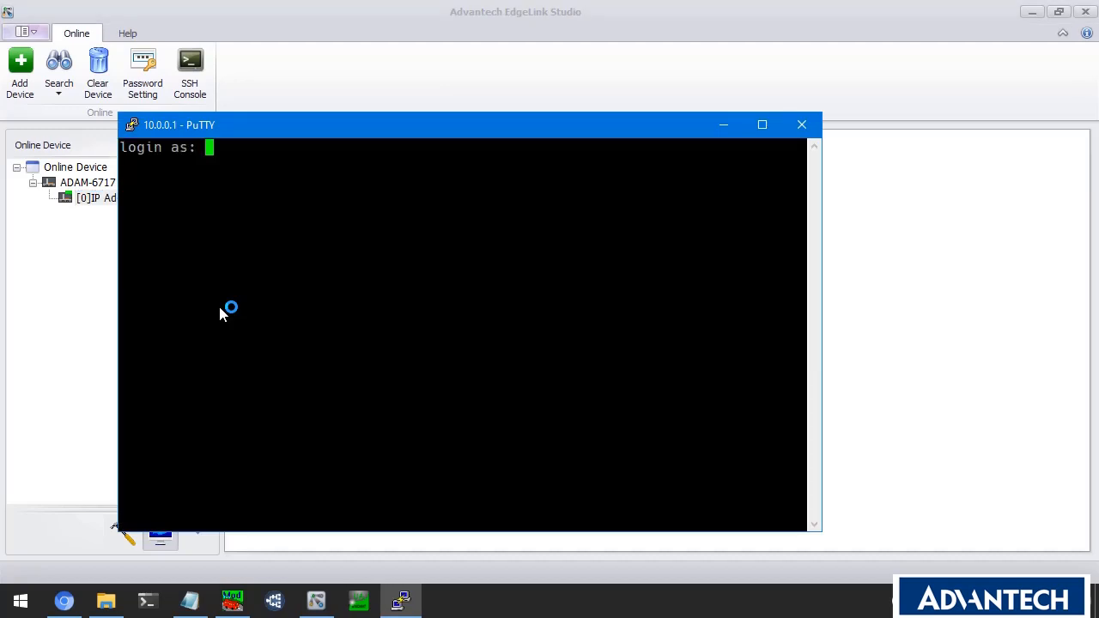
# Log in as root, run 'ip address', and copy eth0's MAC 18:45:16:67:97:2b.
pyautogui.write('root')
pyautogui.press('Return')
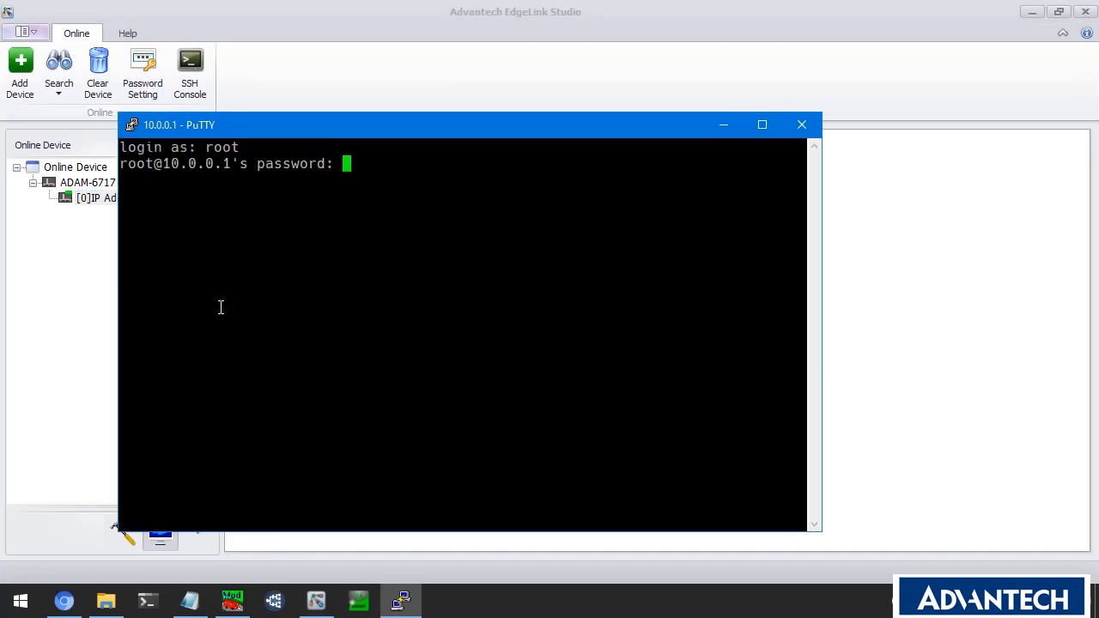
pyautogui.press('Return')
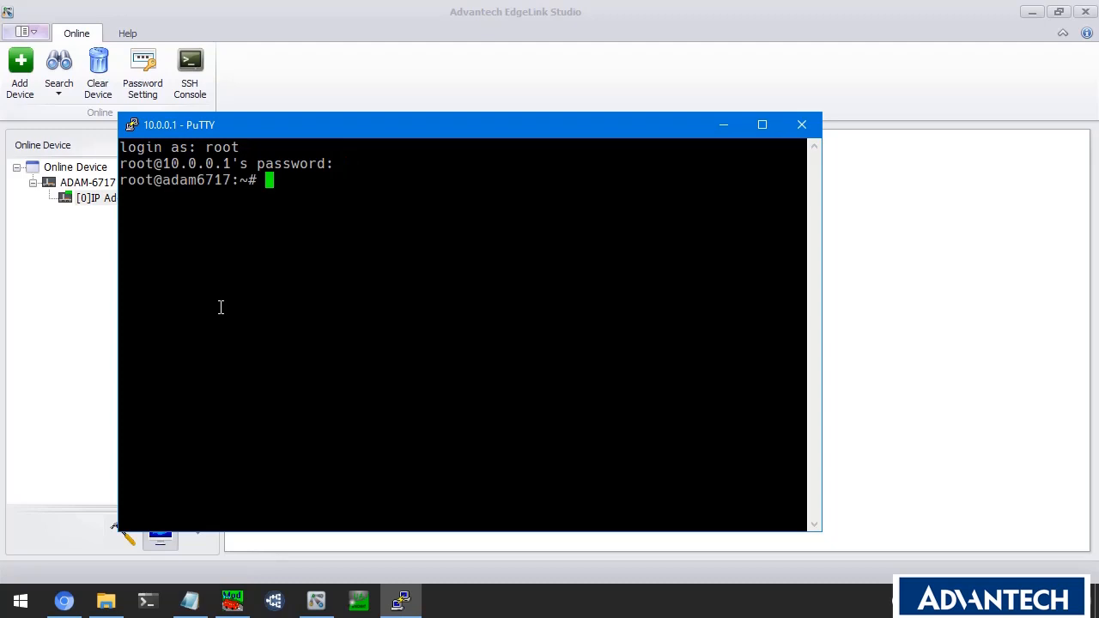
pyautogui.write('ip addre')
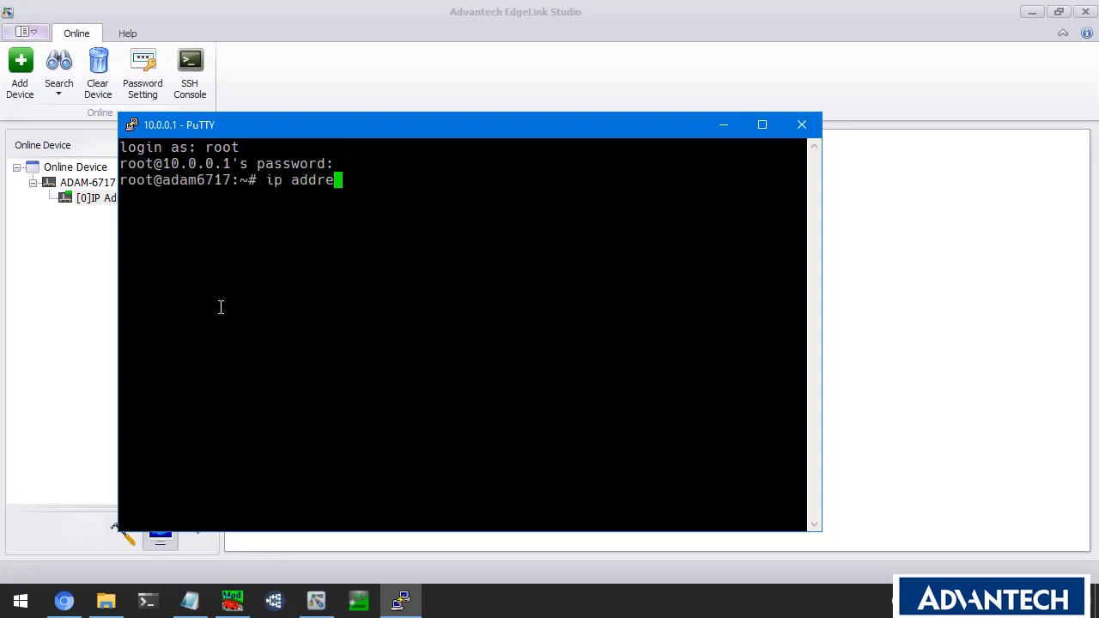
pyautogui.write('ss')
pyautogui.press('Return')
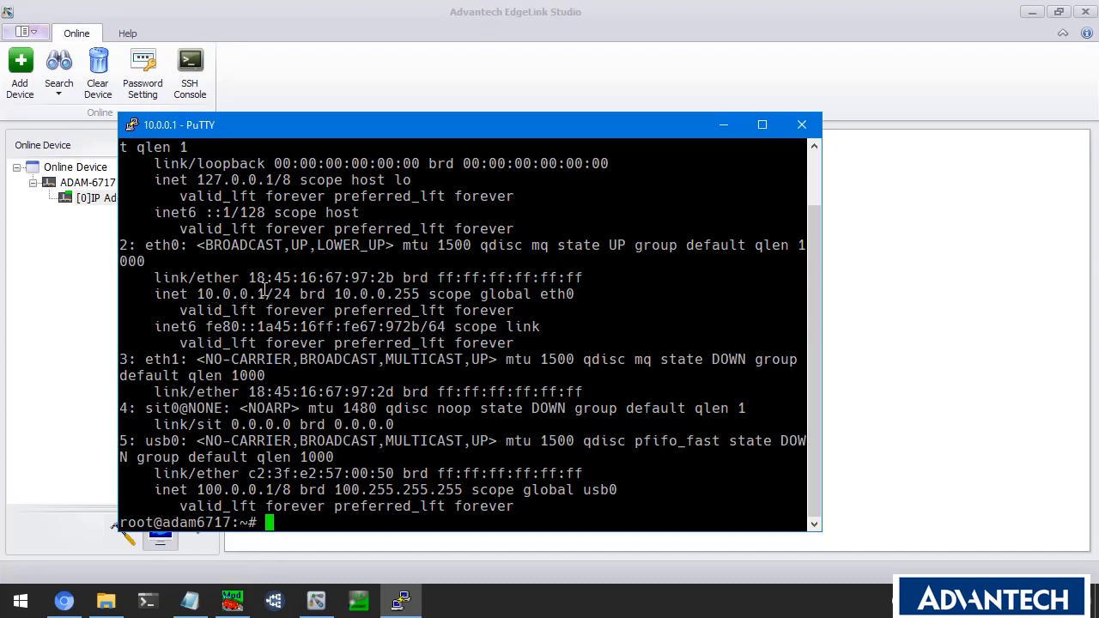
pyautogui.moveTo(247, 277); pyautogui.dragTo(393, 277)
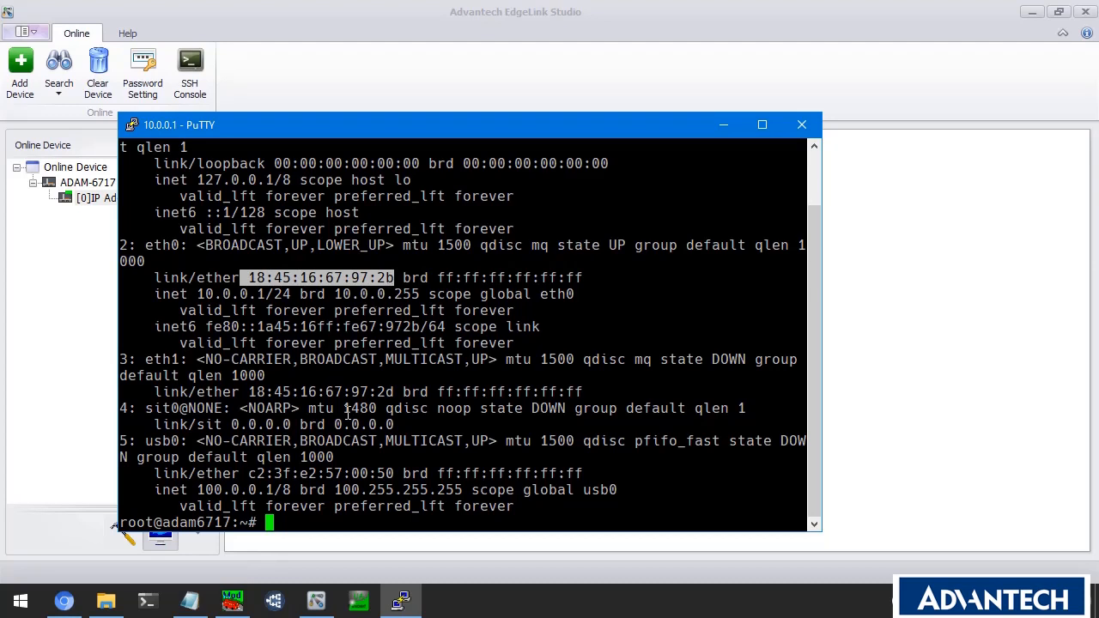
pyautogui.click(189, 600)
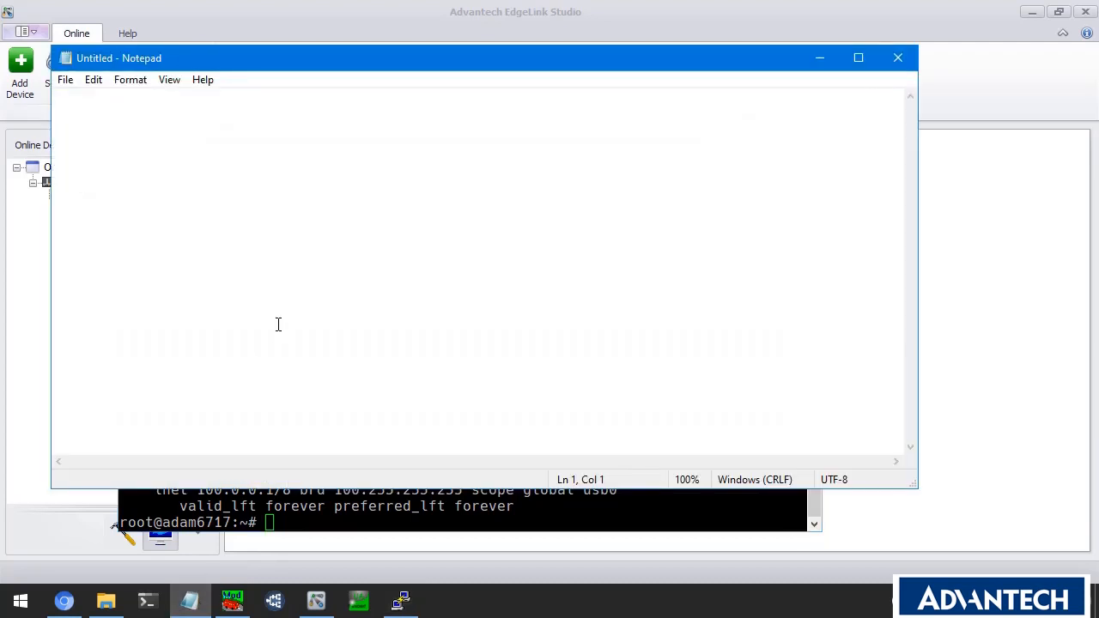
pyautogui.write('18:45:16:67:97:2b')
pyautogui.hotkey('ctrl', 'h')
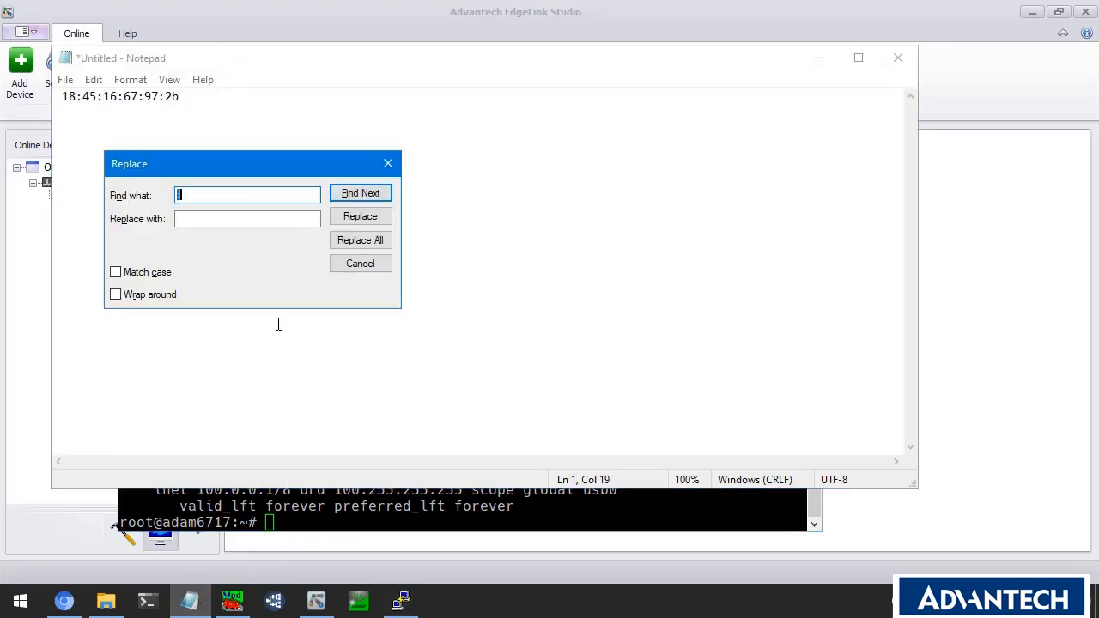
pyautogui.write(':')
pyautogui.click(385, 240)
pyautogui.click(358, 264)
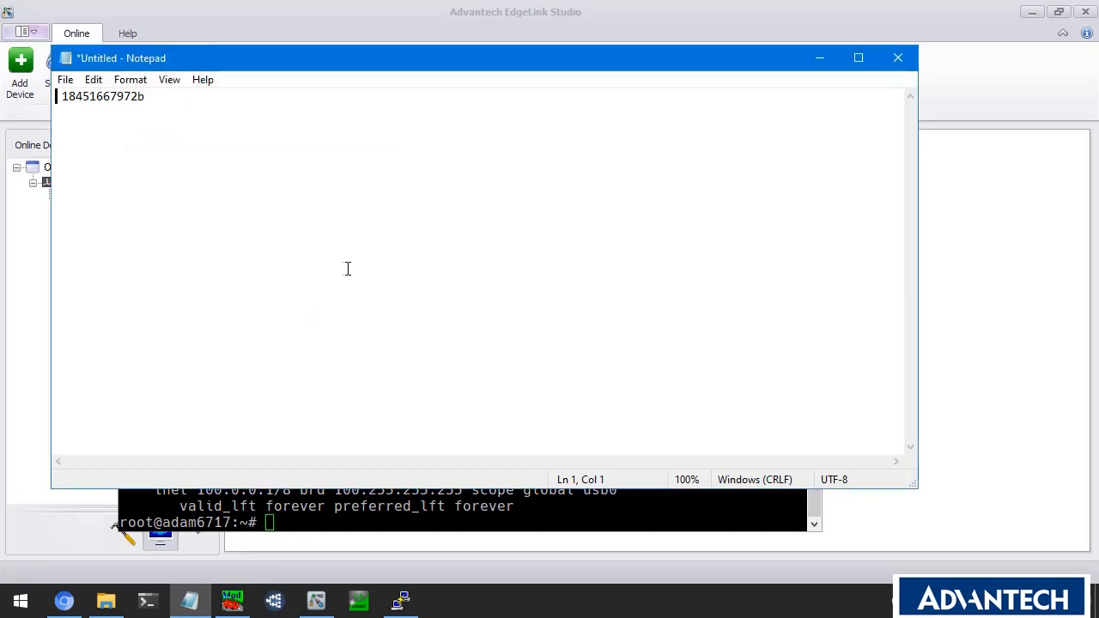
pyautogui.click(949, 309)
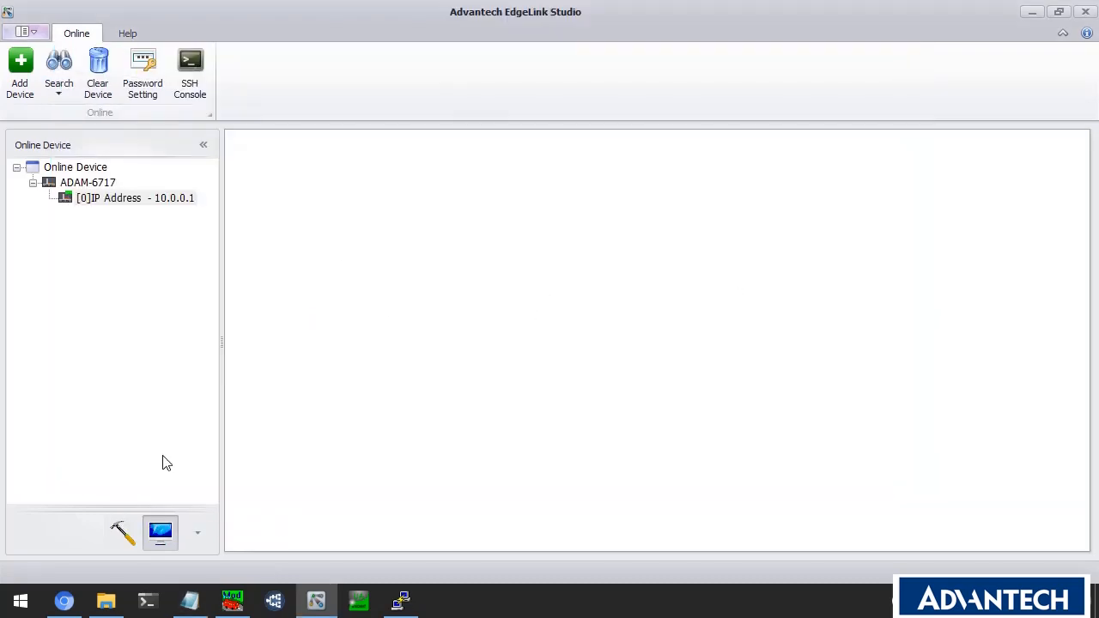
# Create a new project named ADAM6717 and select it in the project tree.
pyautogui.click(122, 532)
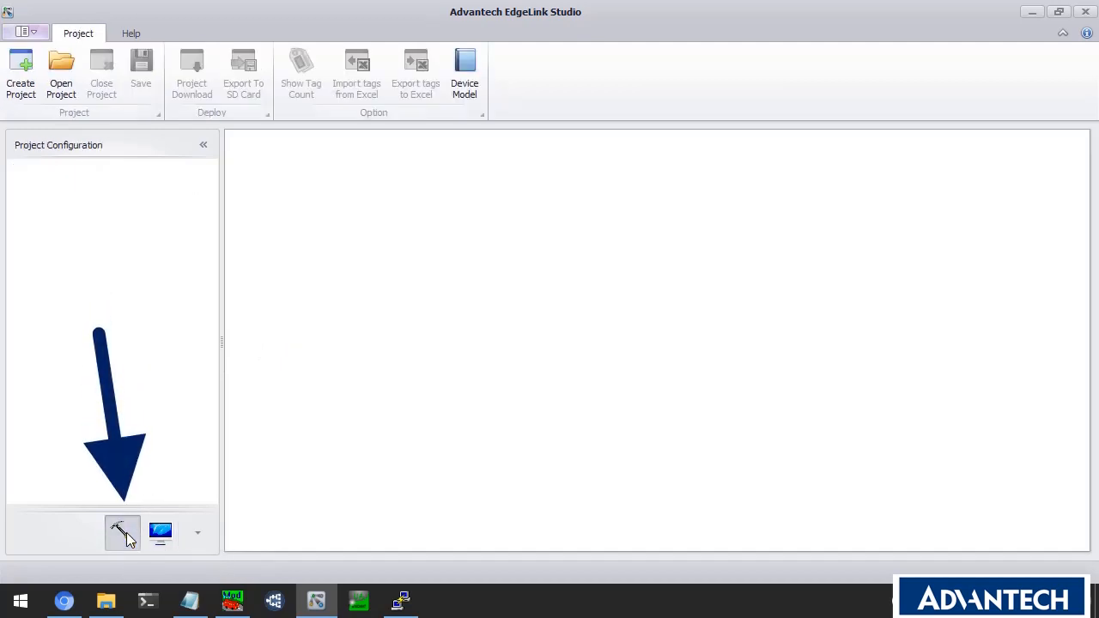
pyautogui.click(29, 76)
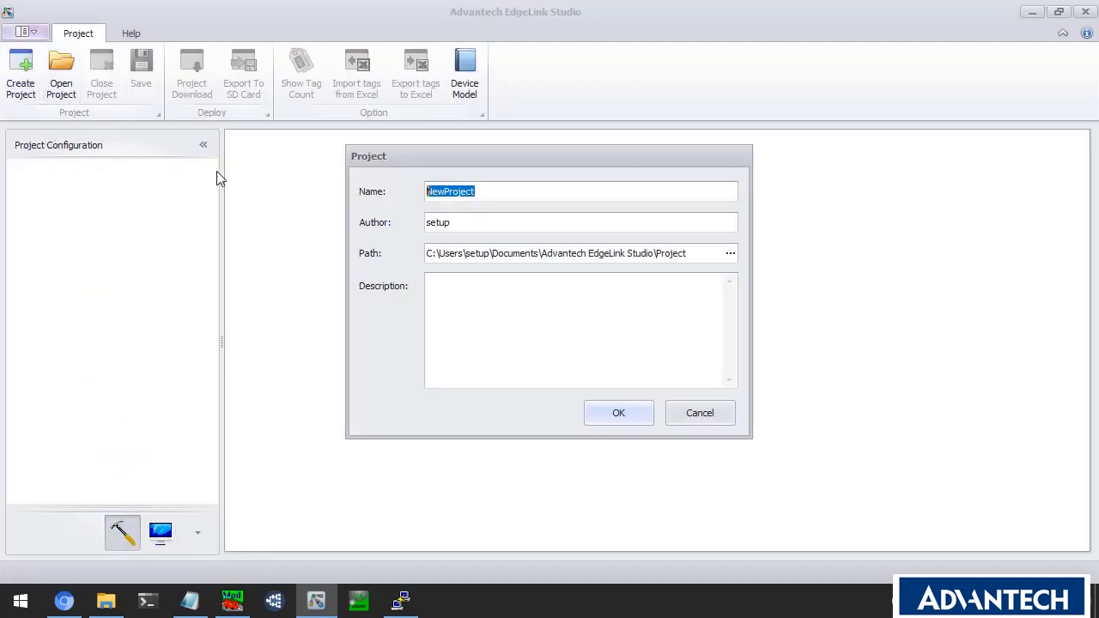
pyautogui.write('ADAM6727')
pyautogui.press('BackSpace')
pyautogui.press('BackSpace')
pyautogui.write('17')
pyautogui.click(607, 415)
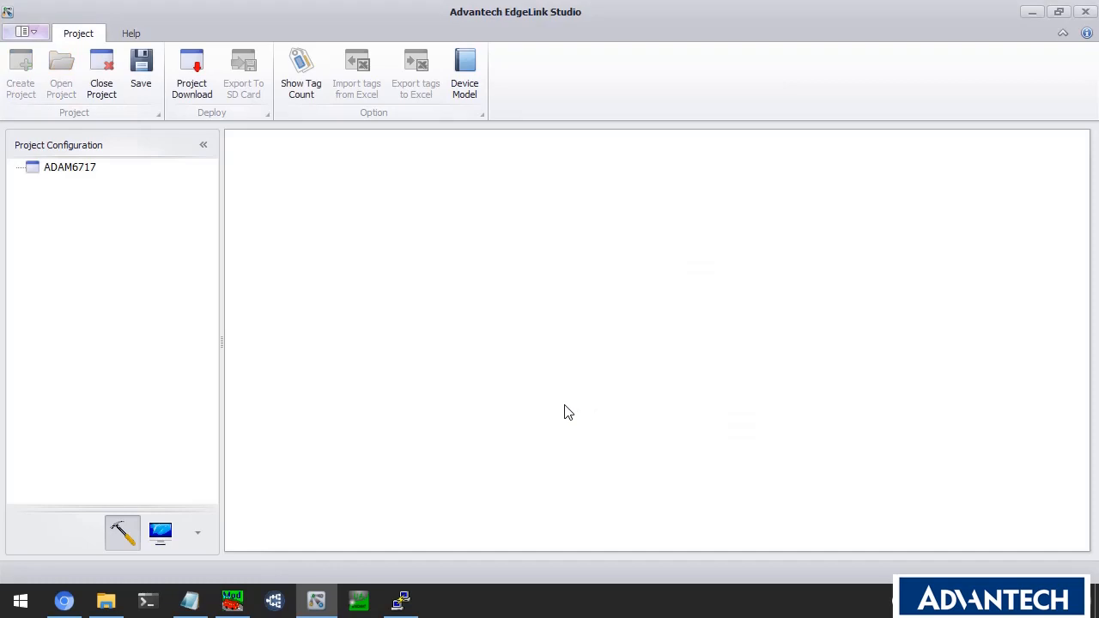
pyautogui.click(83, 170)
pyautogui.rightClick(84, 170)
# Add a device node named IP to ADAM6717 with model ADAM-6717.
pyautogui.click(120, 199)
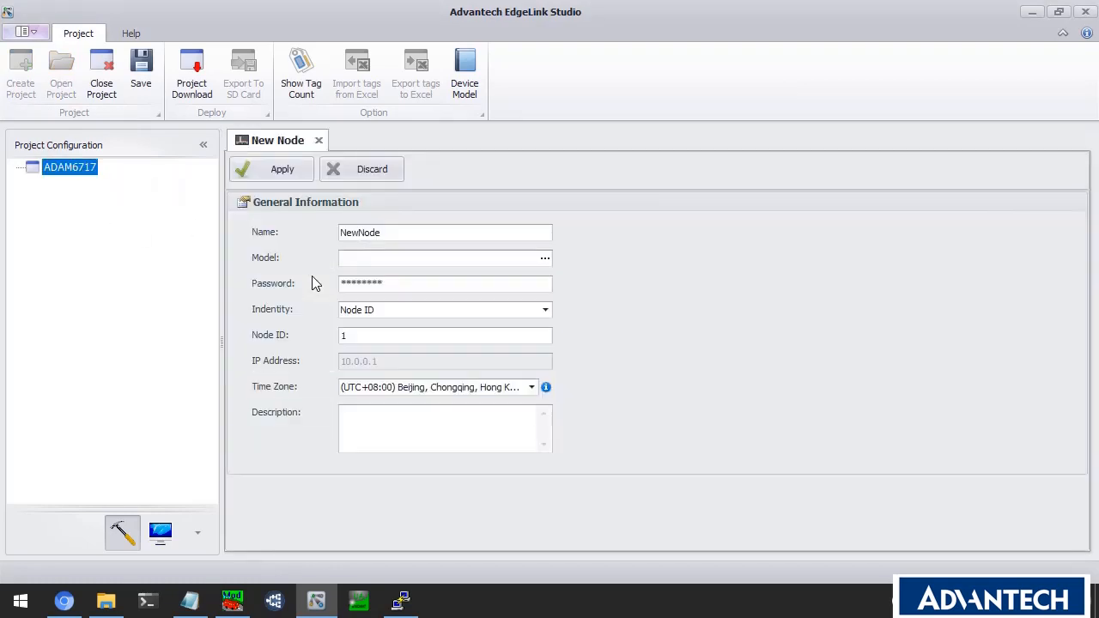
pyautogui.doubleClick(385, 233)
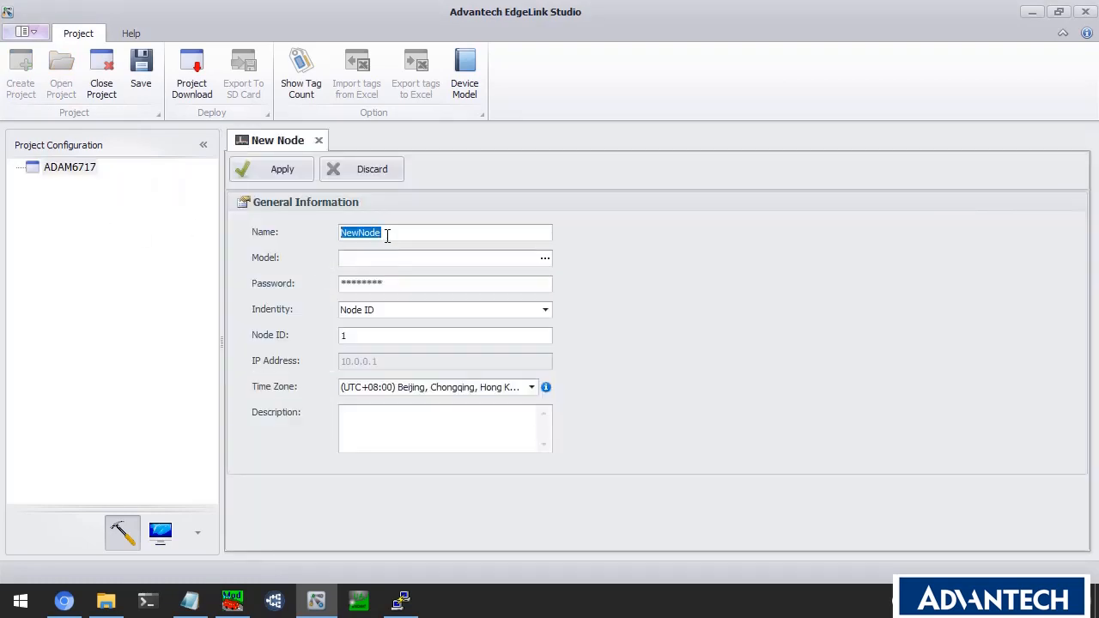
pyautogui.write('IP')
pyautogui.click(543, 259)
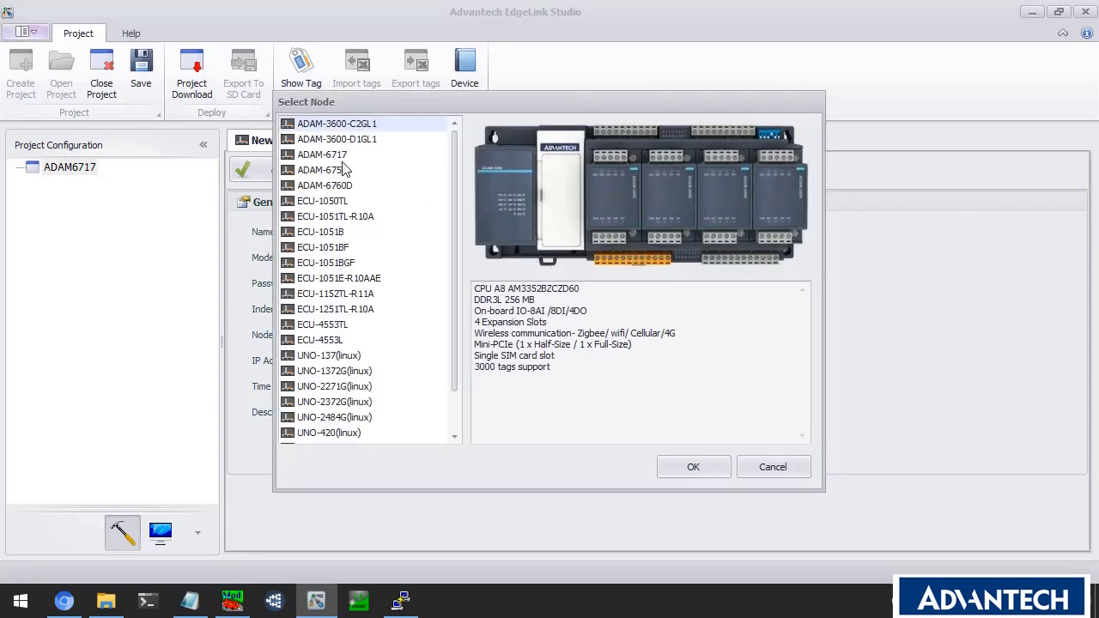
pyautogui.click(340, 156)
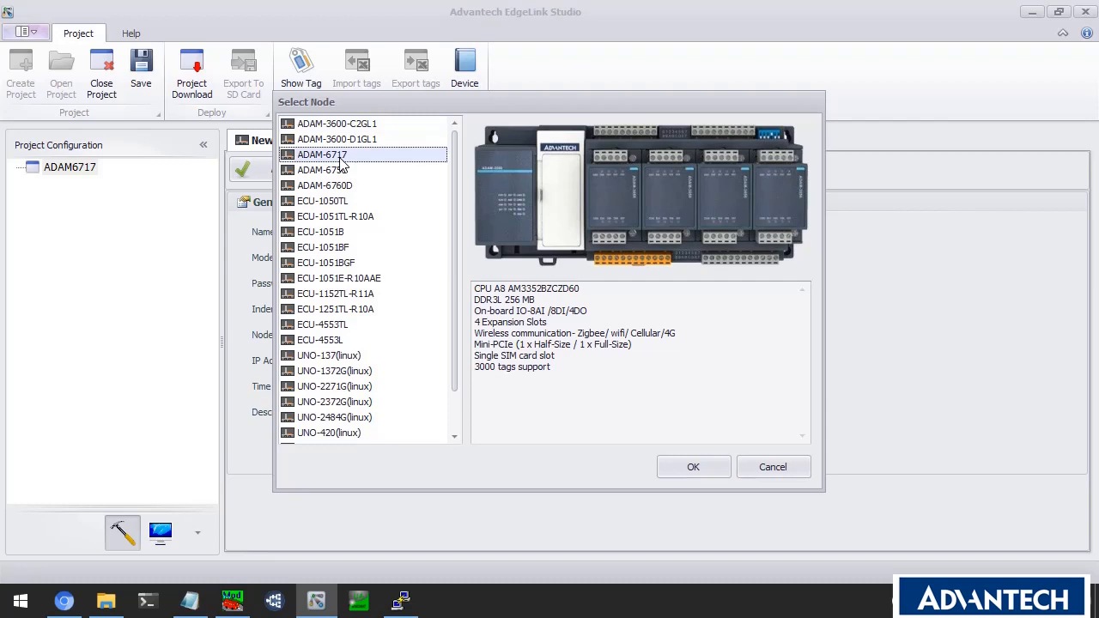
pyautogui.click(705, 467)
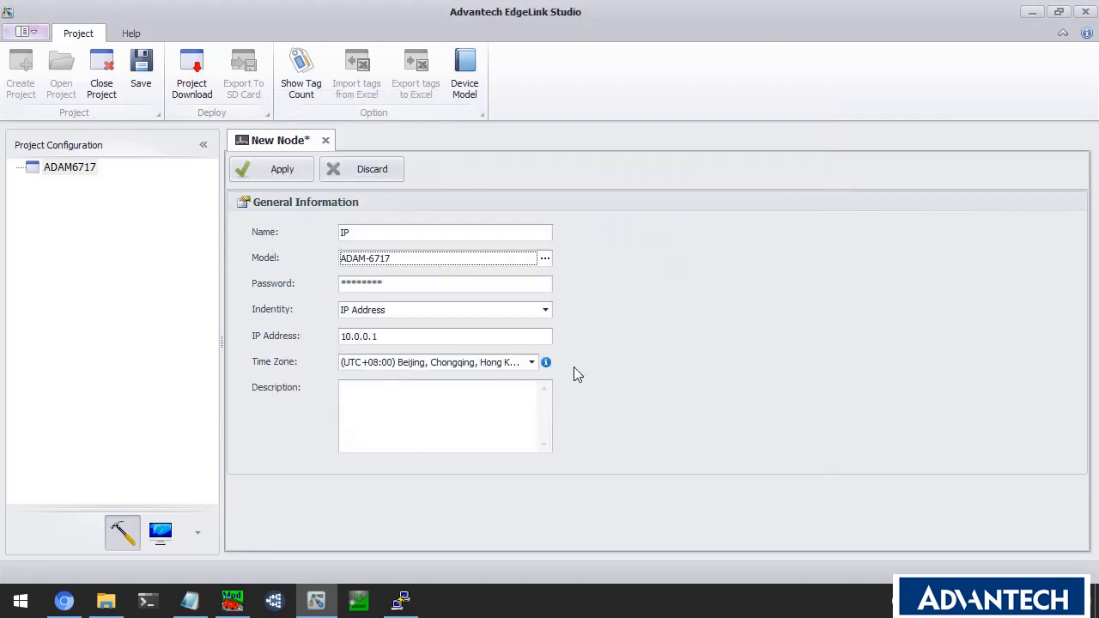
# Set the node's time zone to Eastern Time (US & Canada) and apply the settings.
pyautogui.click(510, 335)
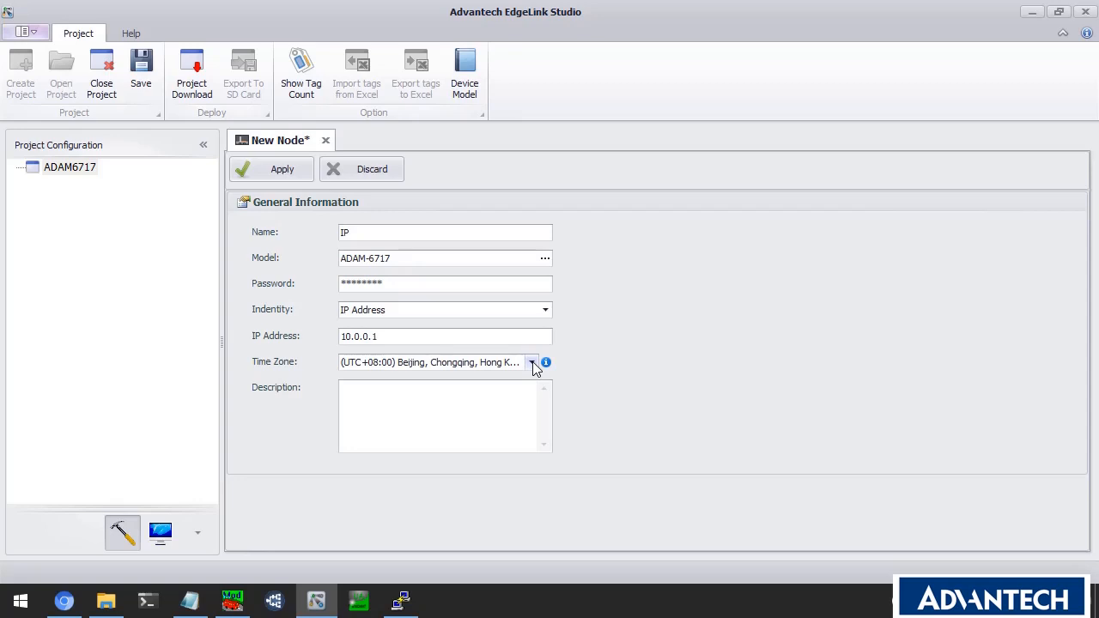
pyautogui.click(532, 362)
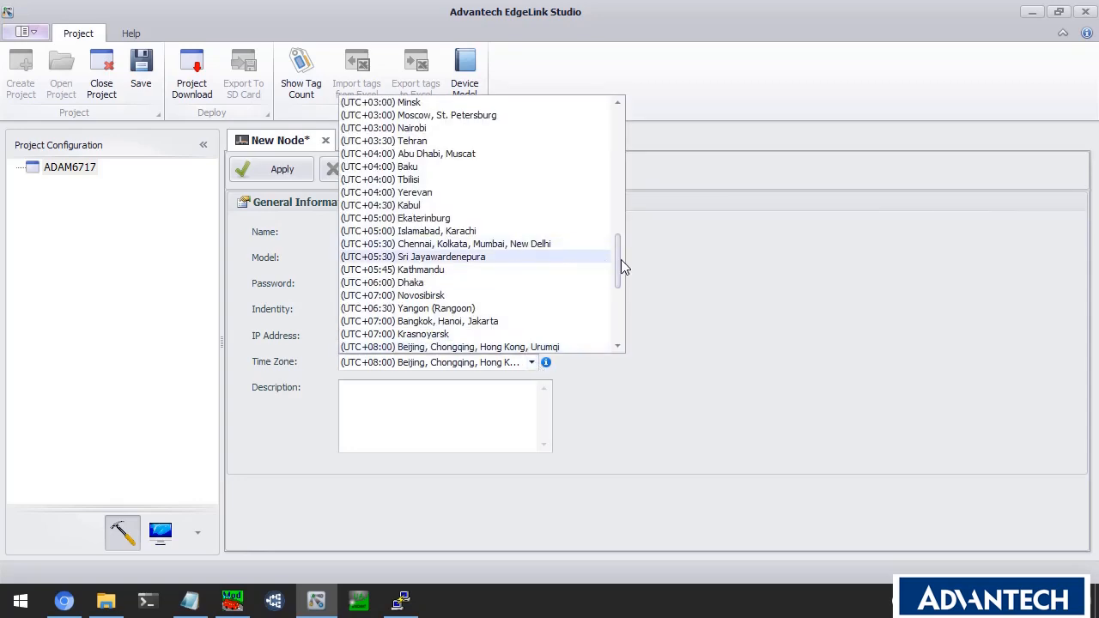
pyautogui.moveTo(620, 260); pyautogui.dragTo(612, 160)
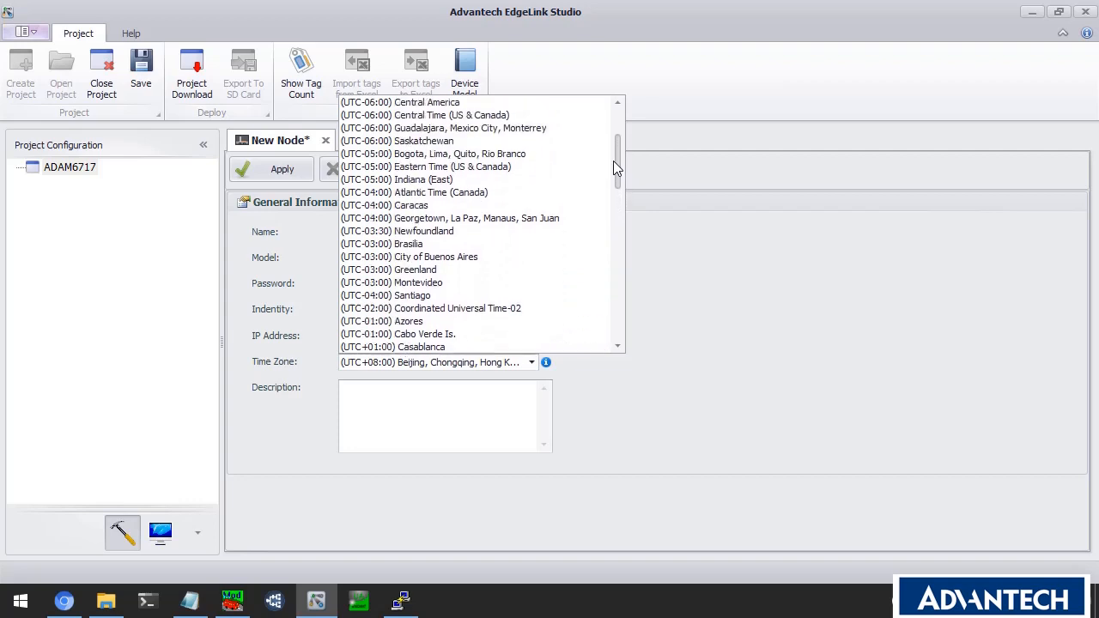
pyautogui.click(534, 168)
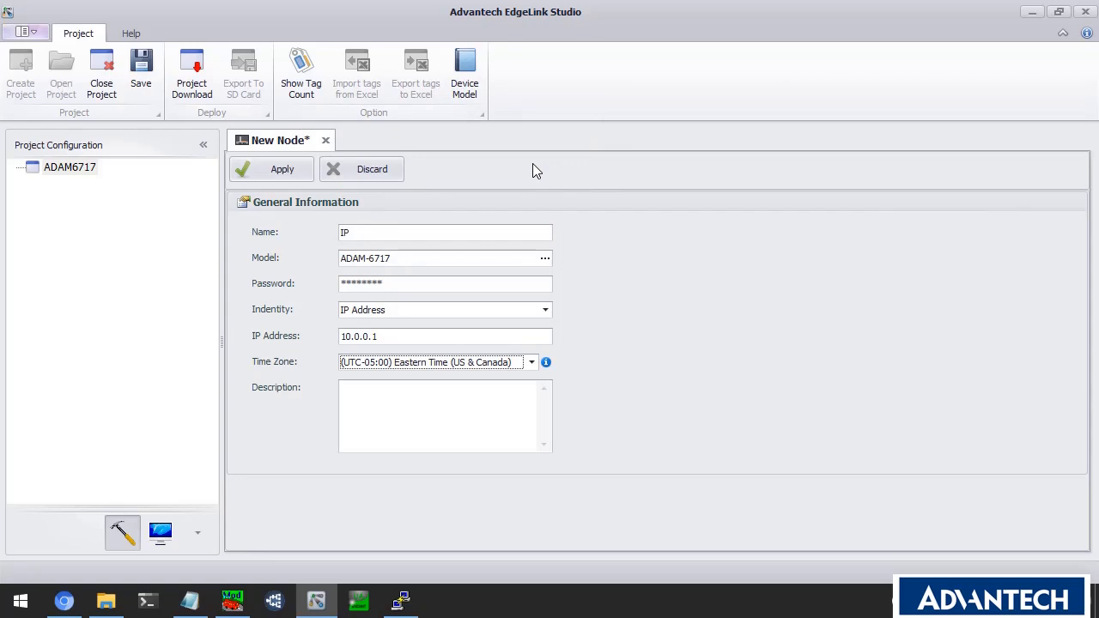
pyautogui.click(295, 175)
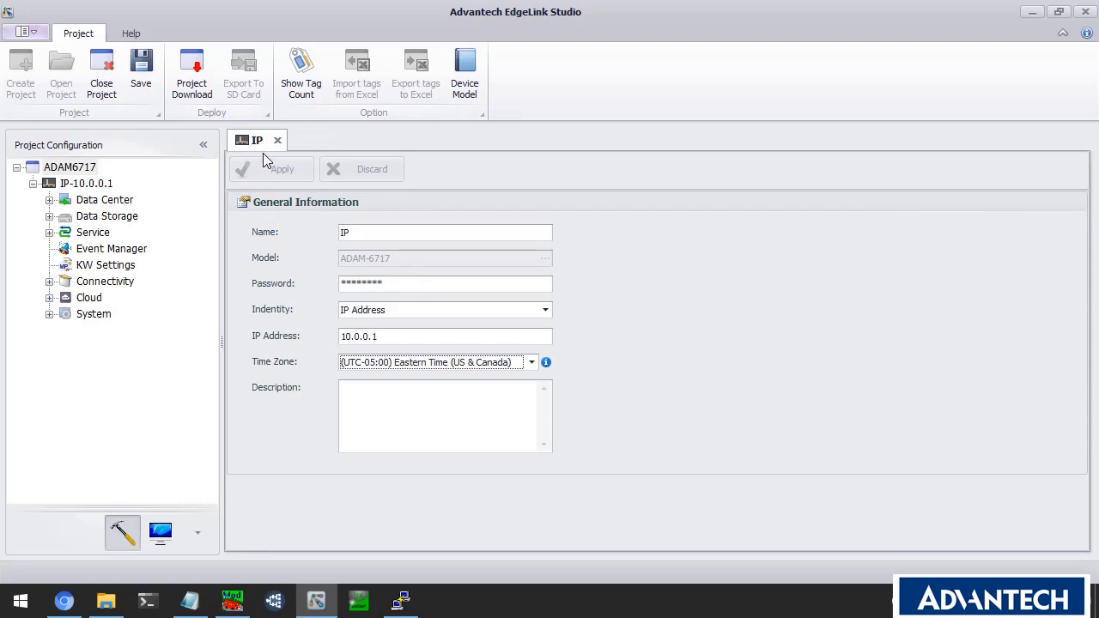
# Open the node's Network Setting page under System > Network & Internet.
pyautogui.click(278, 141)
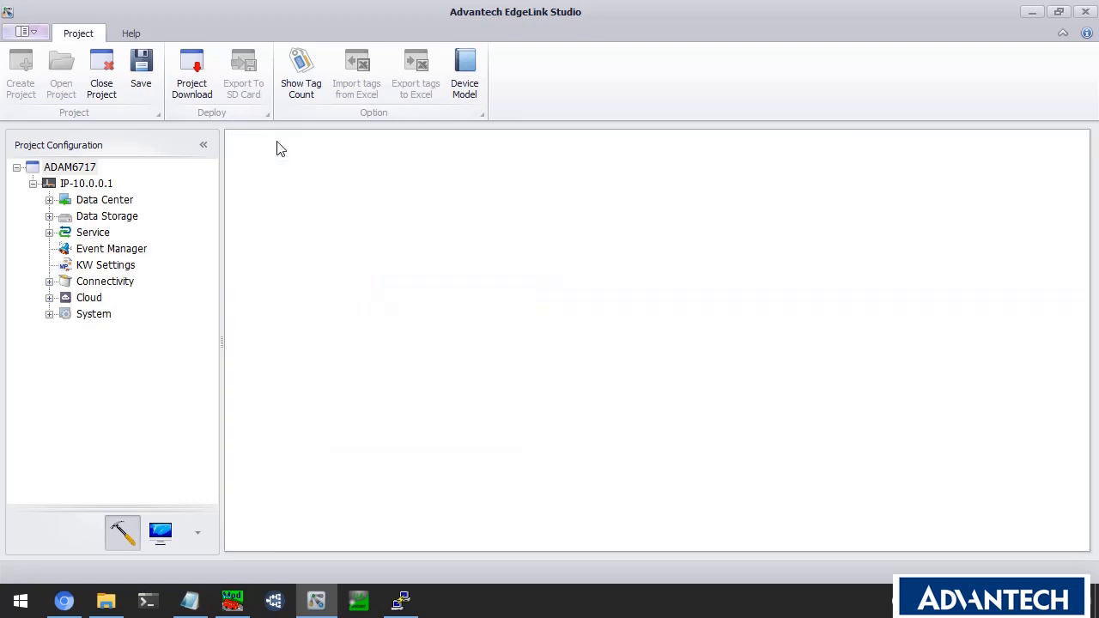
pyautogui.click(50, 314)
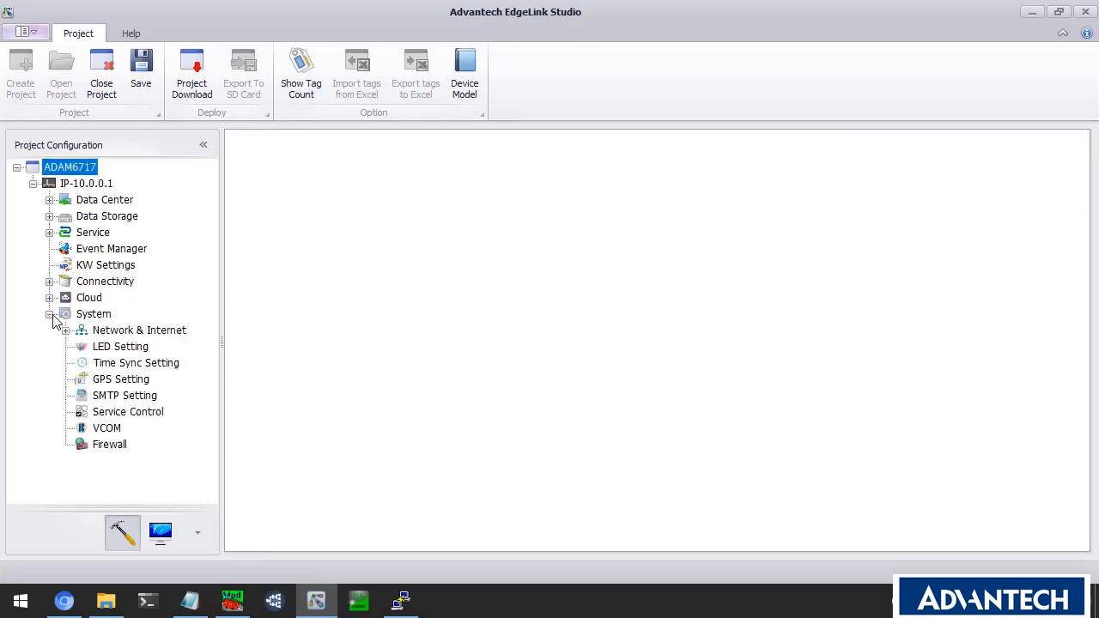
pyautogui.click(67, 331)
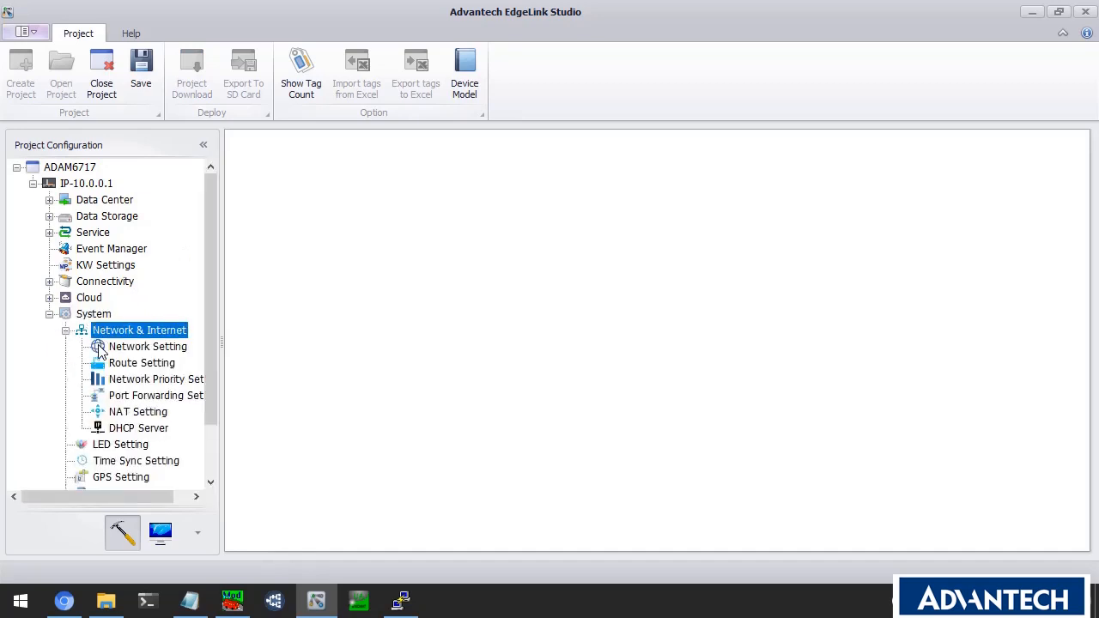
pyautogui.click(123, 350)
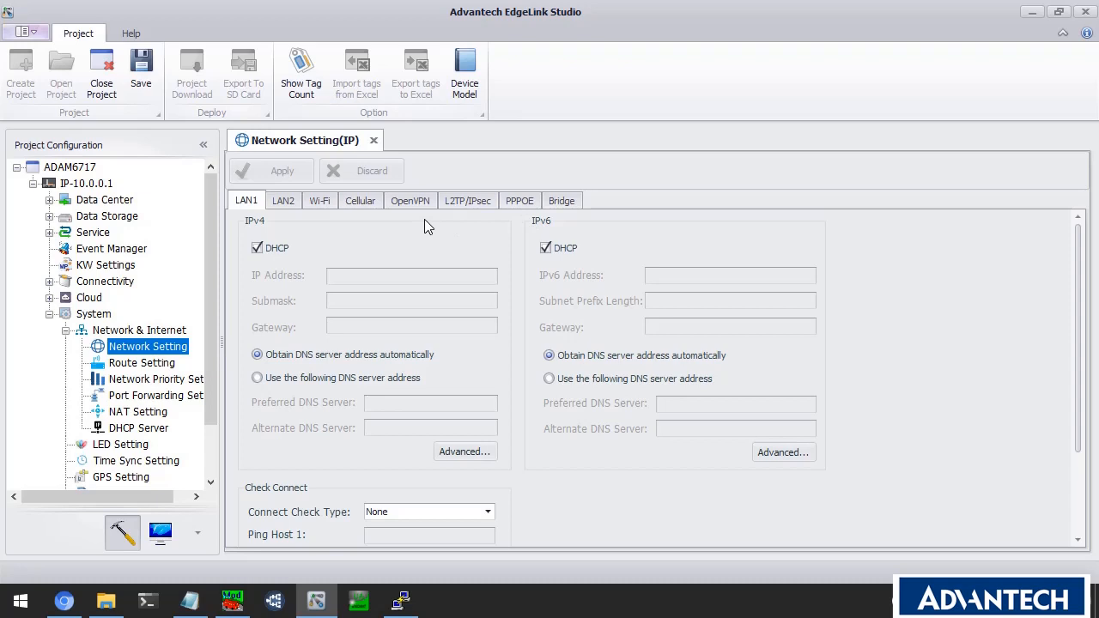
# Toggle LAN1 IPv4 DHCP, close the page without saving, and collapse System.
pyautogui.click(280, 203)
pyautogui.click(249, 203)
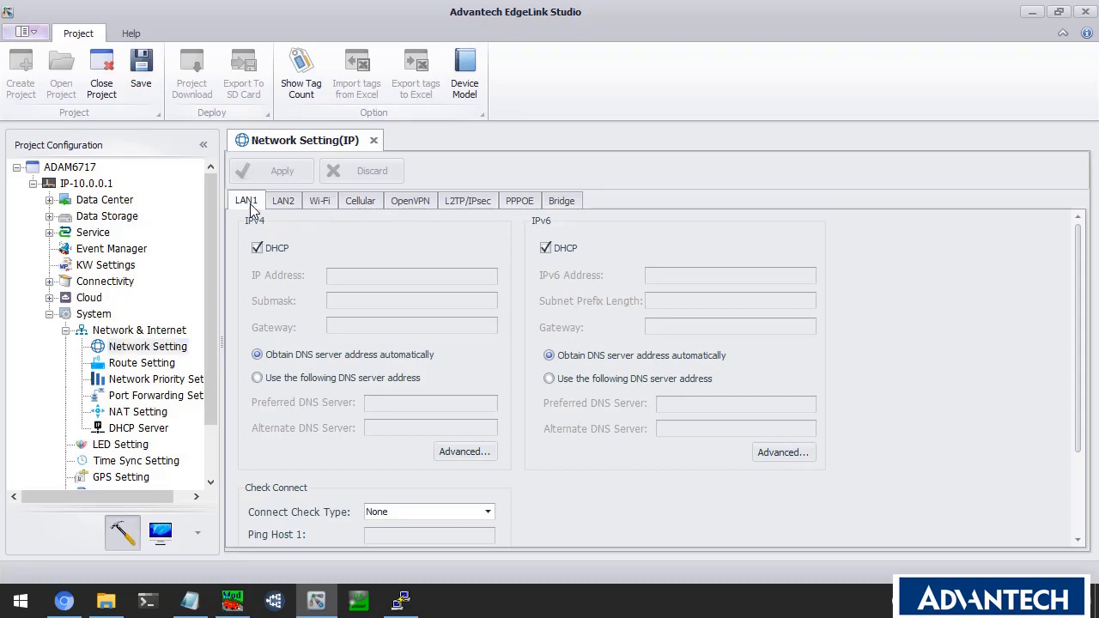
pyautogui.click(261, 249)
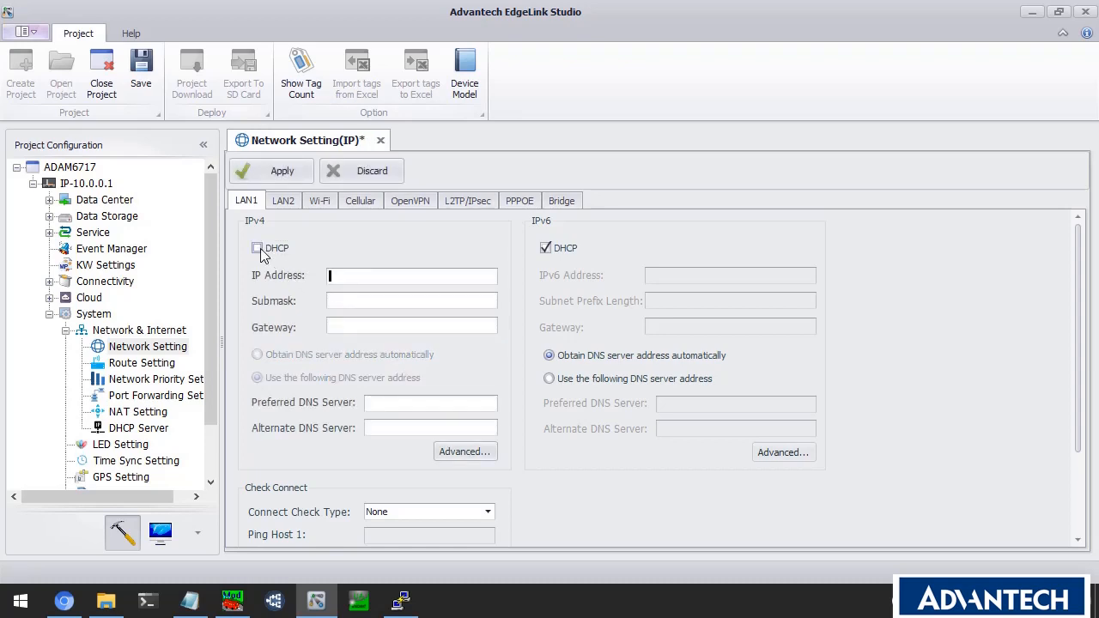
pyautogui.click(258, 249)
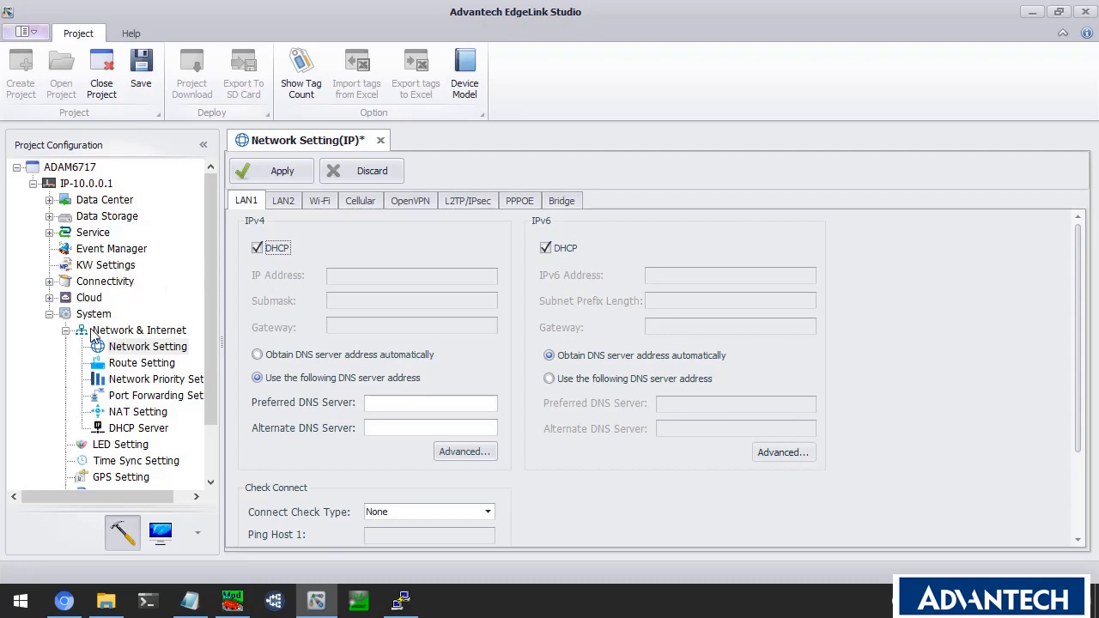
pyautogui.click(381, 140)
pyautogui.click(550, 321)
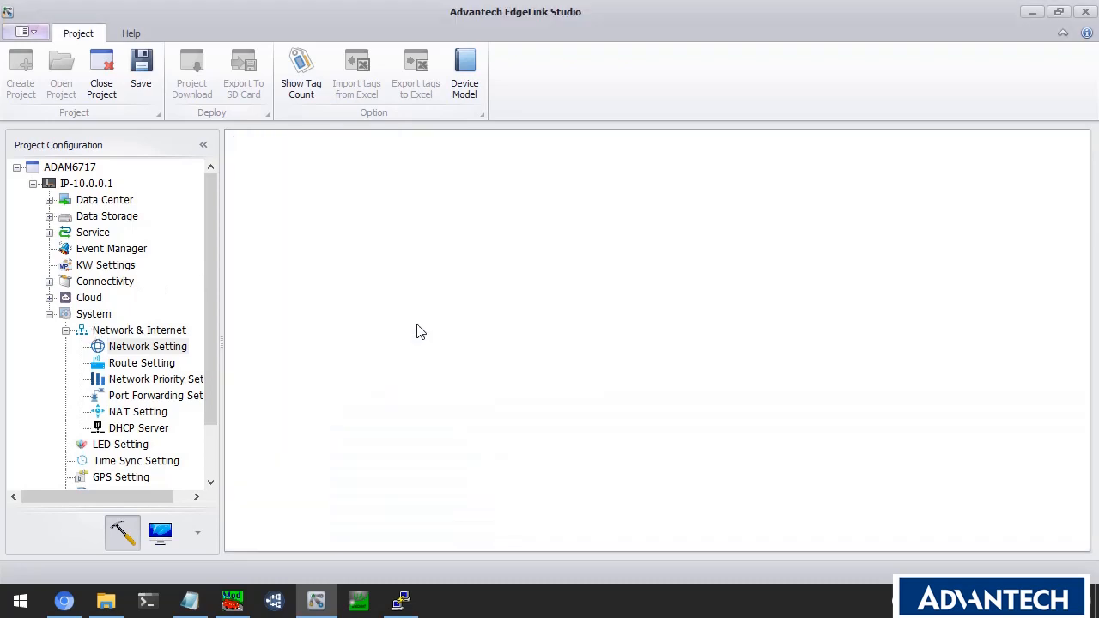
pyautogui.click(49, 314)
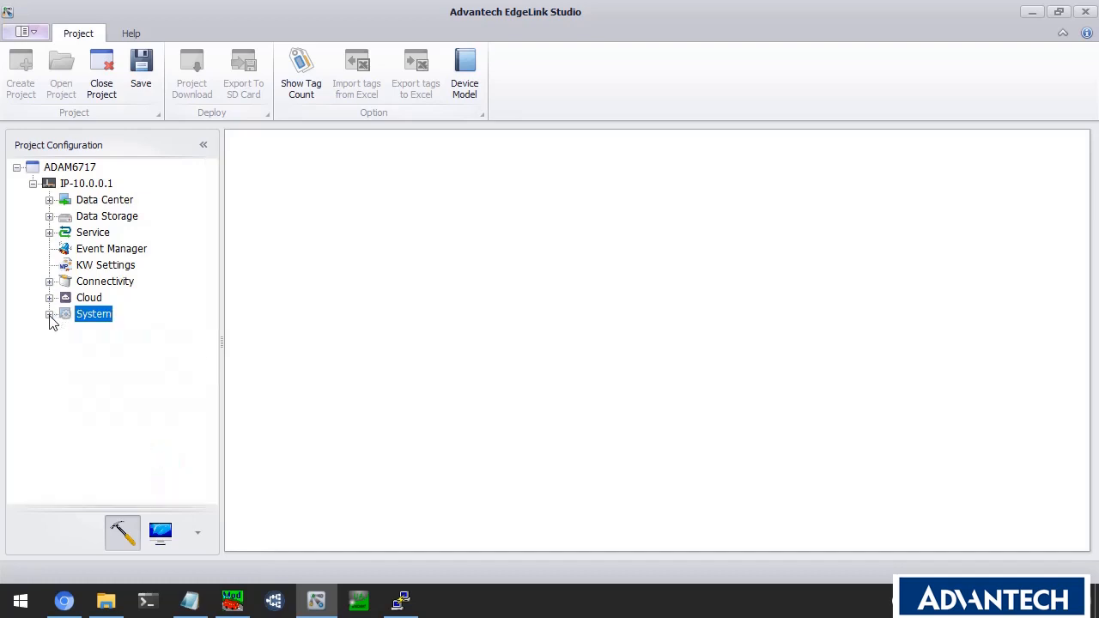
# Expand Data Center > IO Tag > ADAM-6717 and open the BoardIO settings.
pyautogui.click(110, 205)
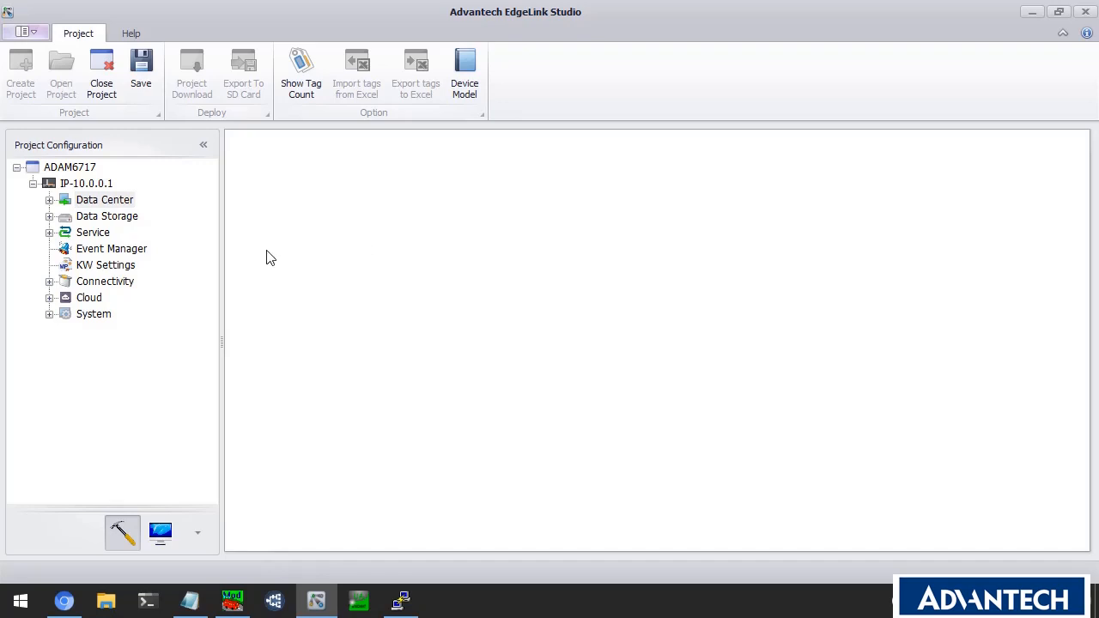
pyautogui.click(111, 202)
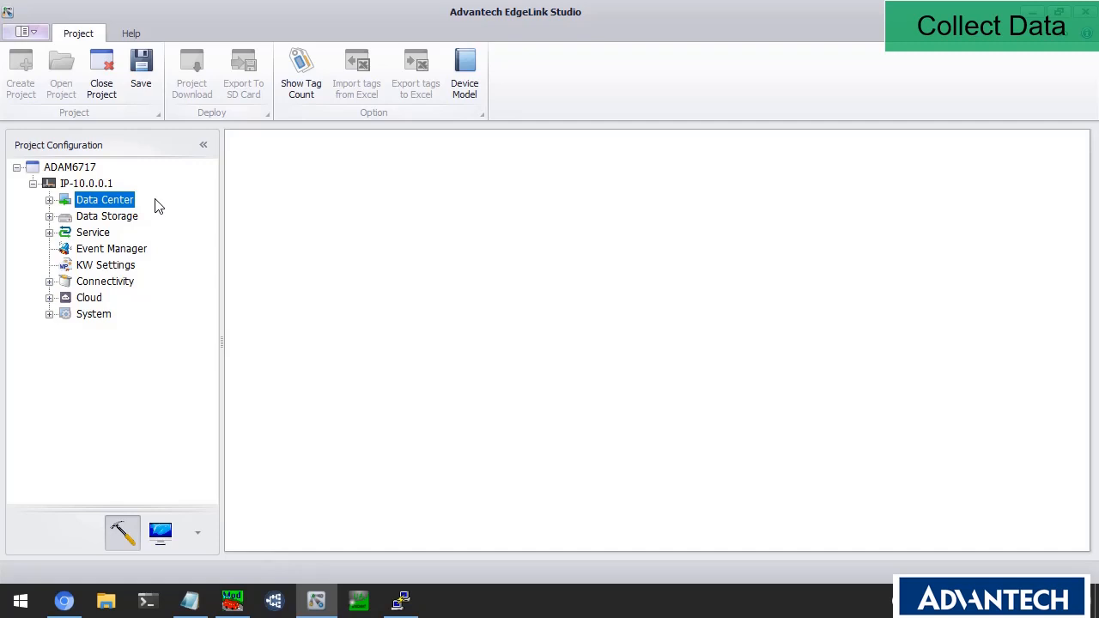
pyautogui.click(49, 200)
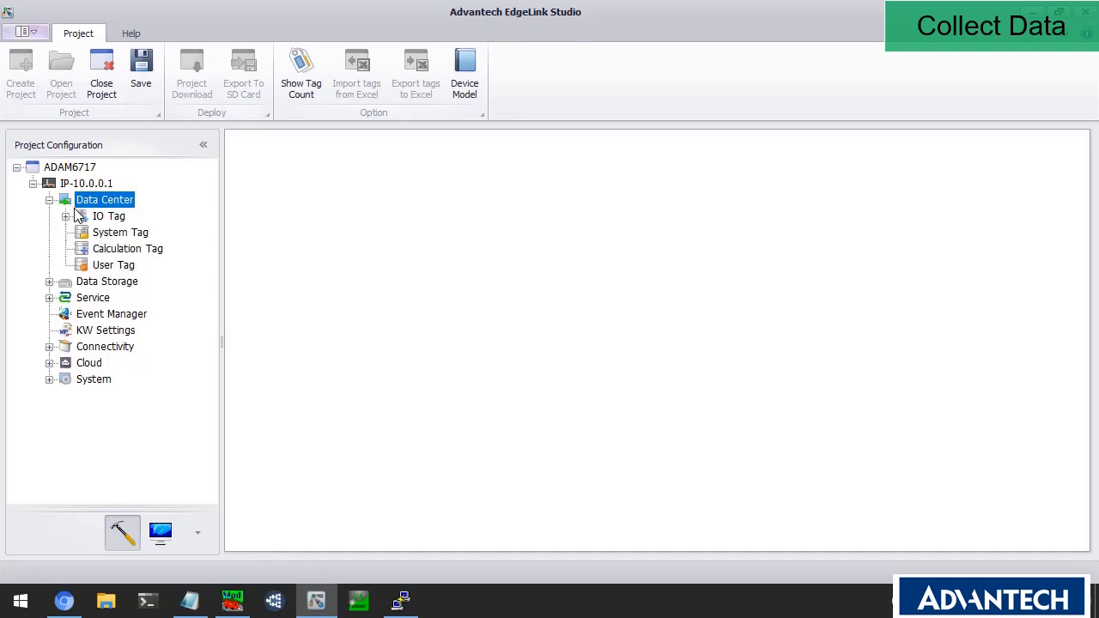
pyautogui.click(66, 216)
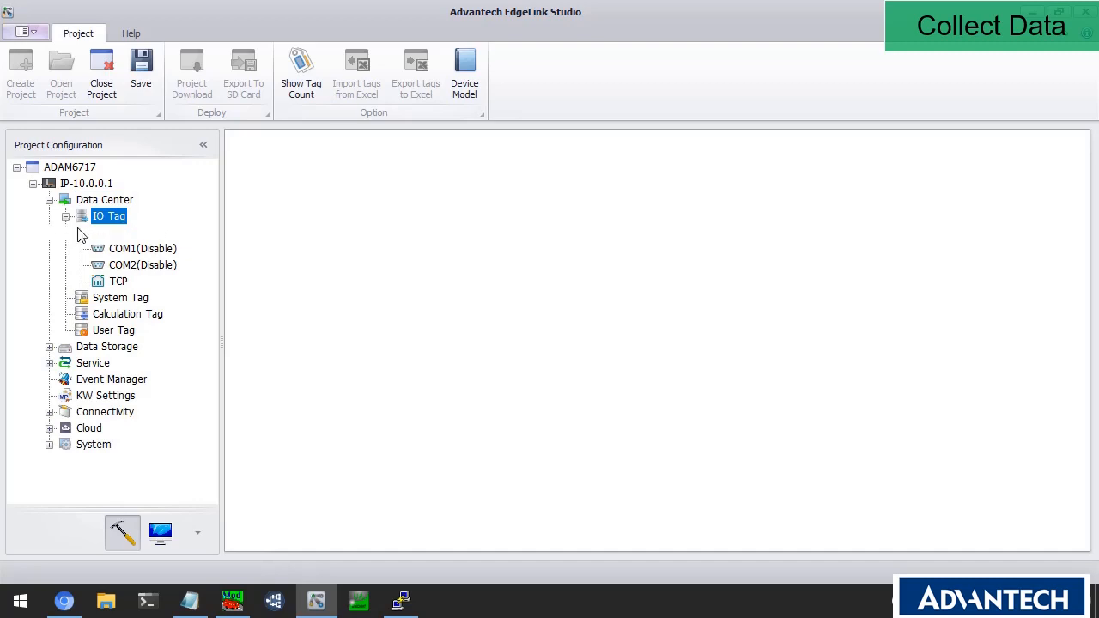
pyautogui.click(81, 233)
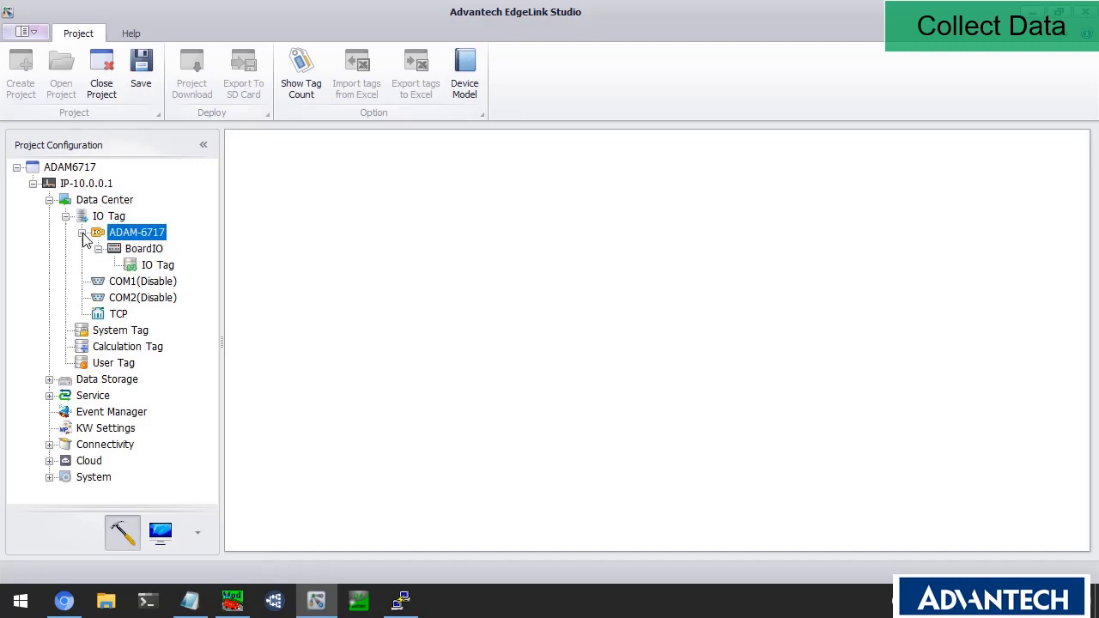
pyautogui.click(128, 251)
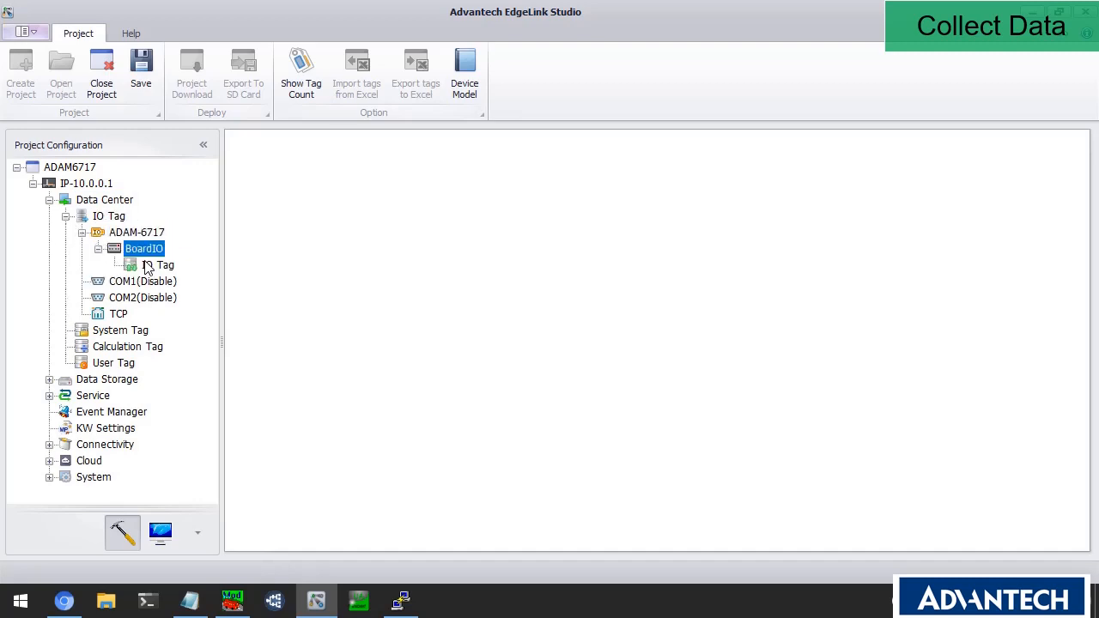
pyautogui.doubleClick(140, 251)
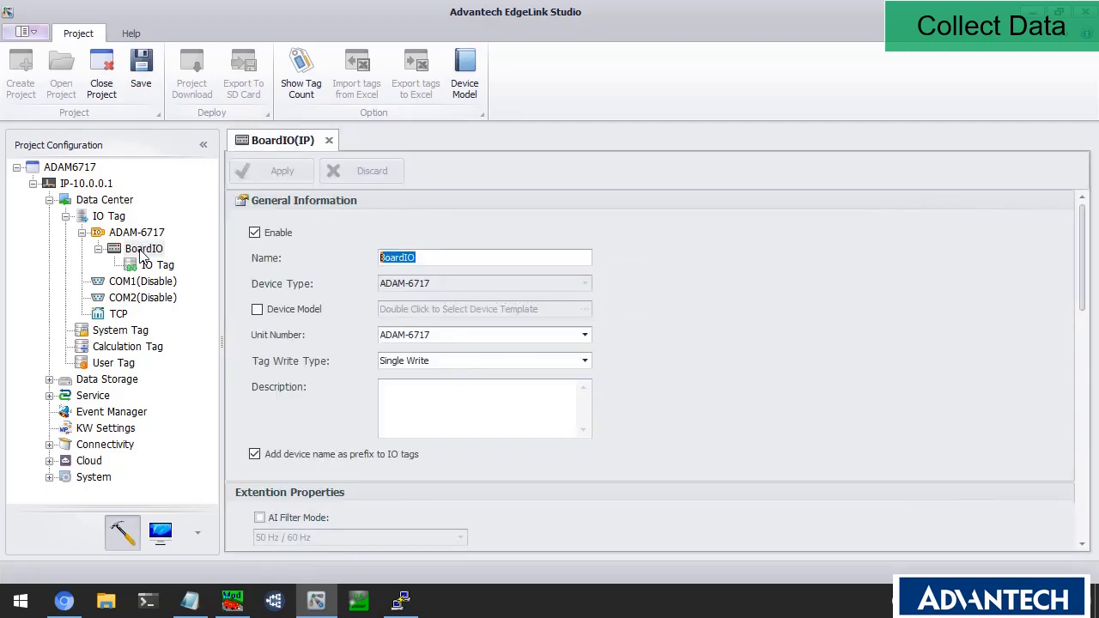
# Turn off 'Add device name as prefix to IO tags', apply, check the tag list, and close both tabs.
pyautogui.scroll(-5, 298, 326)
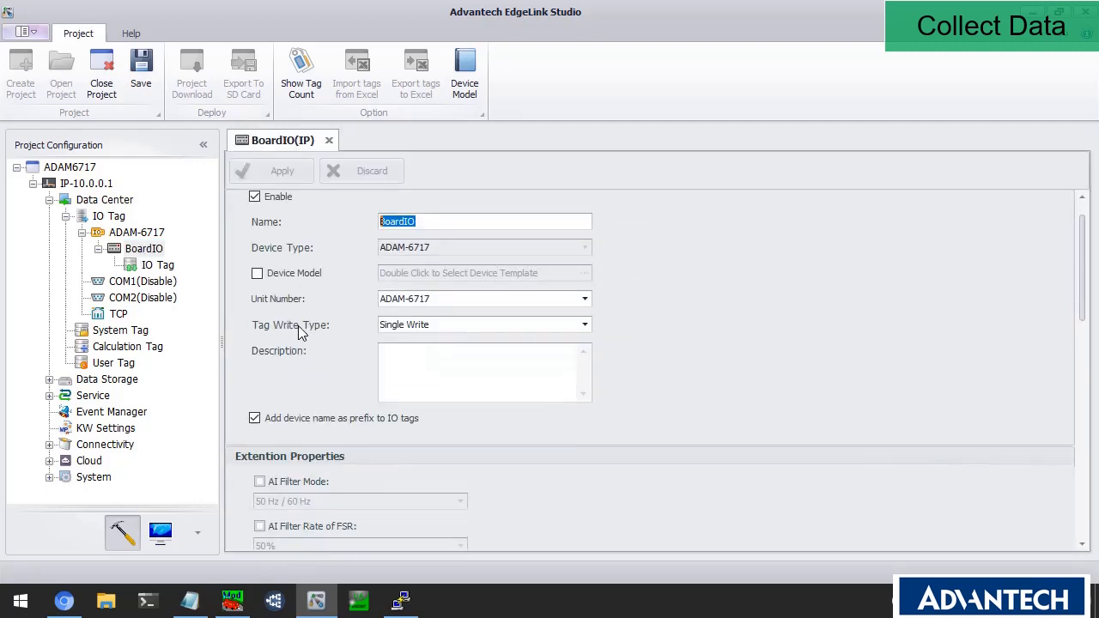
pyautogui.scroll(-3, 313, 322)
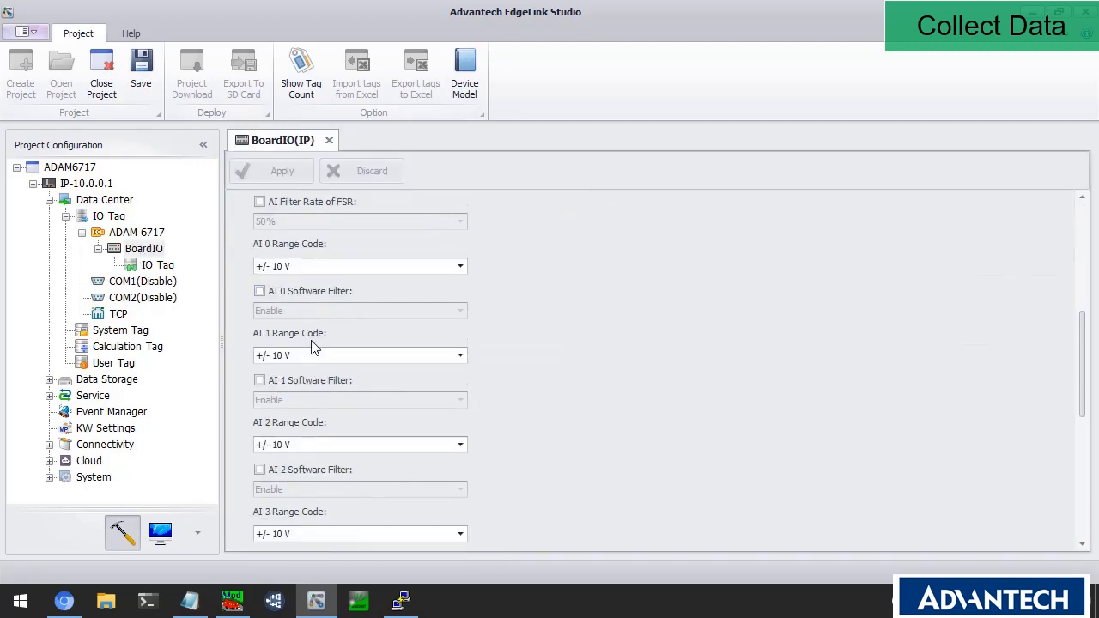
pyautogui.scroll(1, 322, 380)
pyautogui.scroll(2, 326, 381)
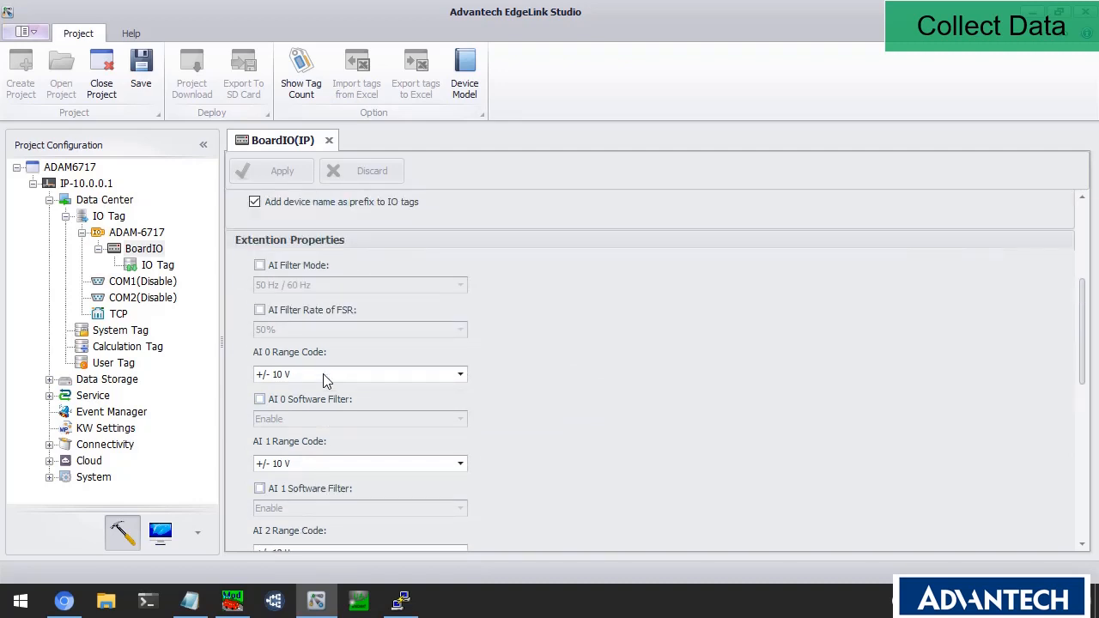
pyautogui.scroll(4, 327, 380)
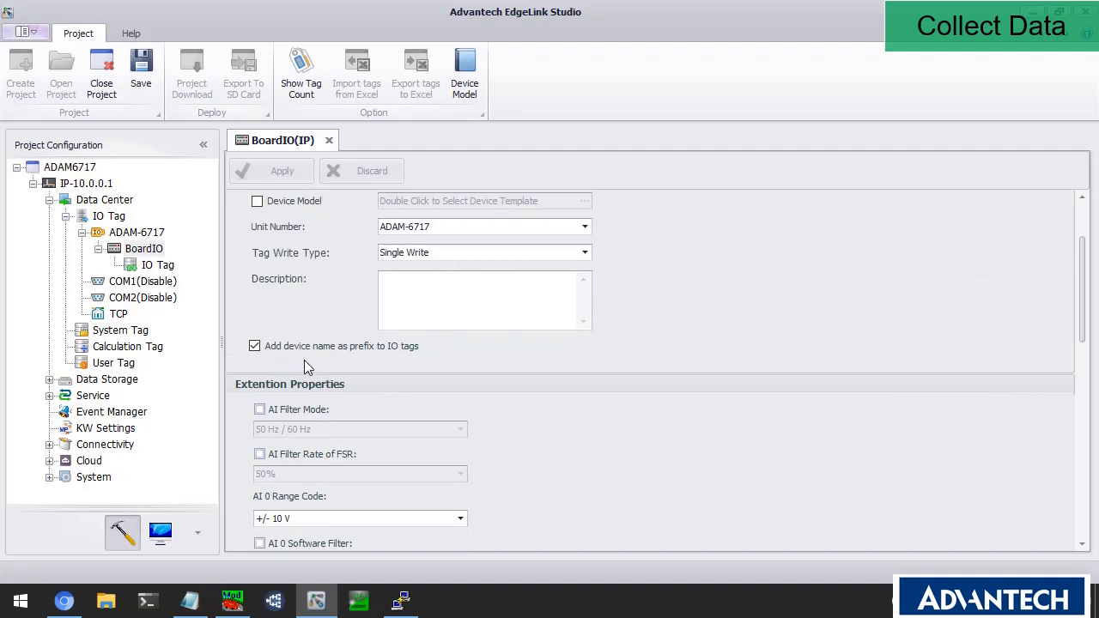
pyautogui.click(283, 348)
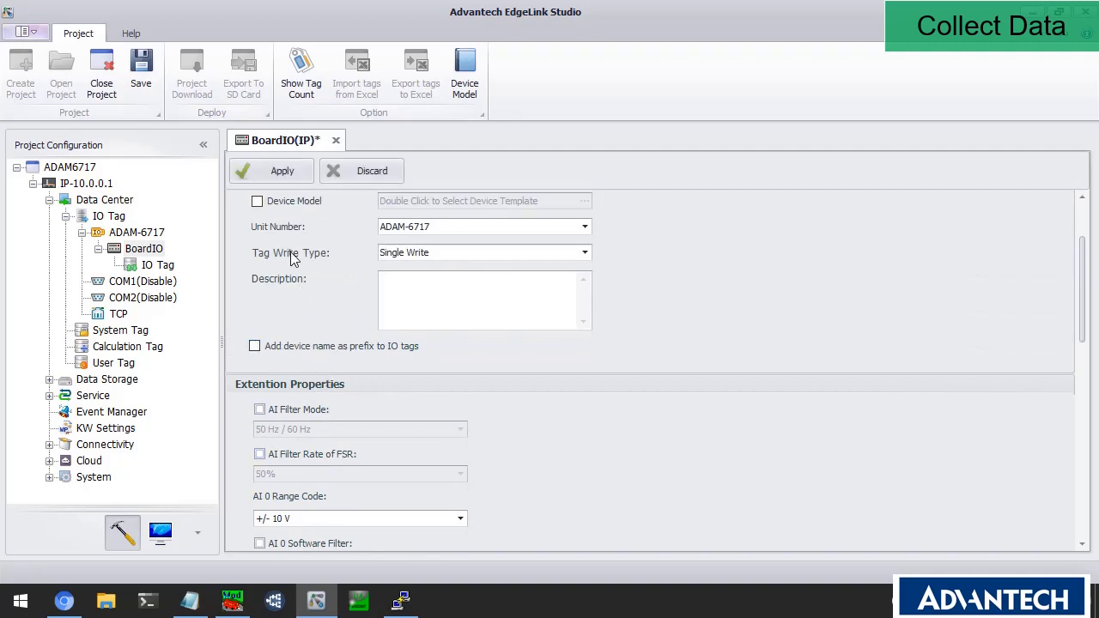
pyautogui.click(283, 172)
pyautogui.click(157, 265)
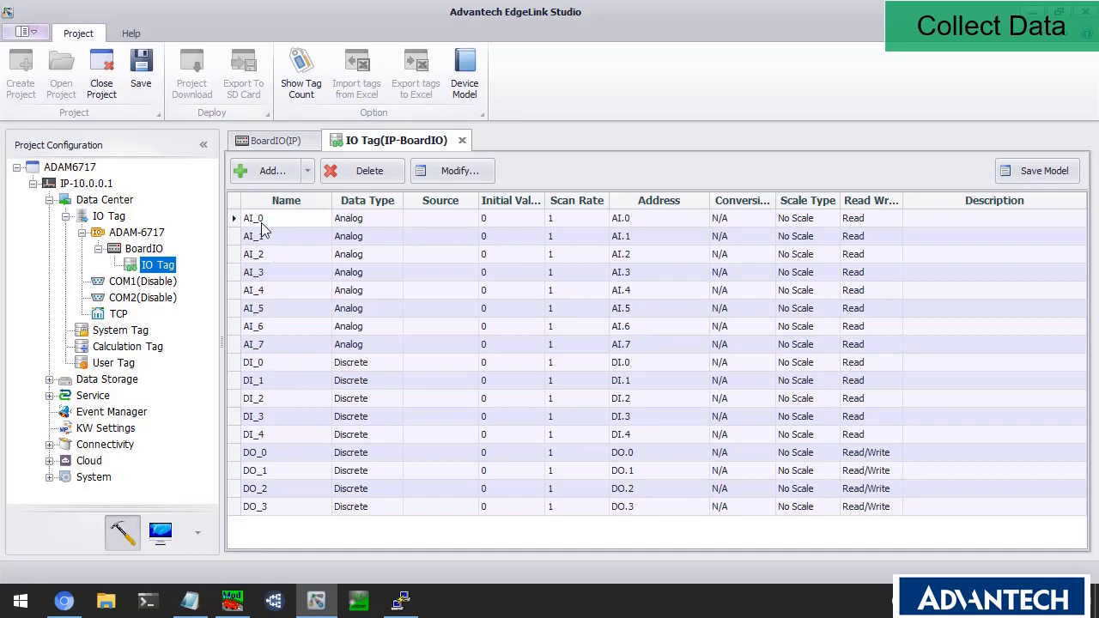
pyautogui.click(463, 141)
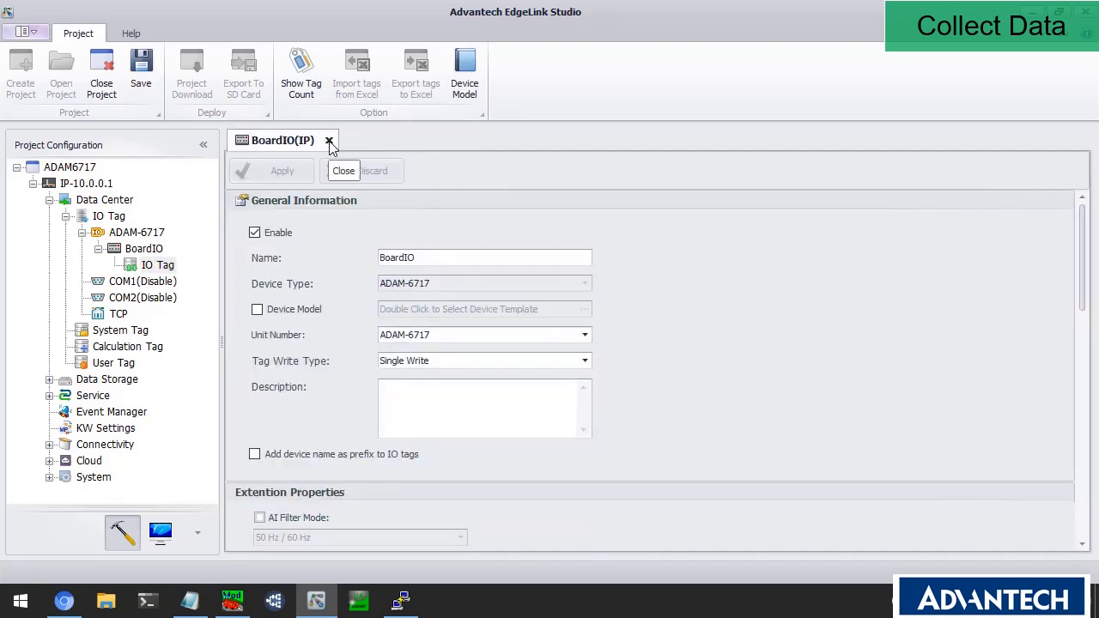
pyautogui.click(332, 140)
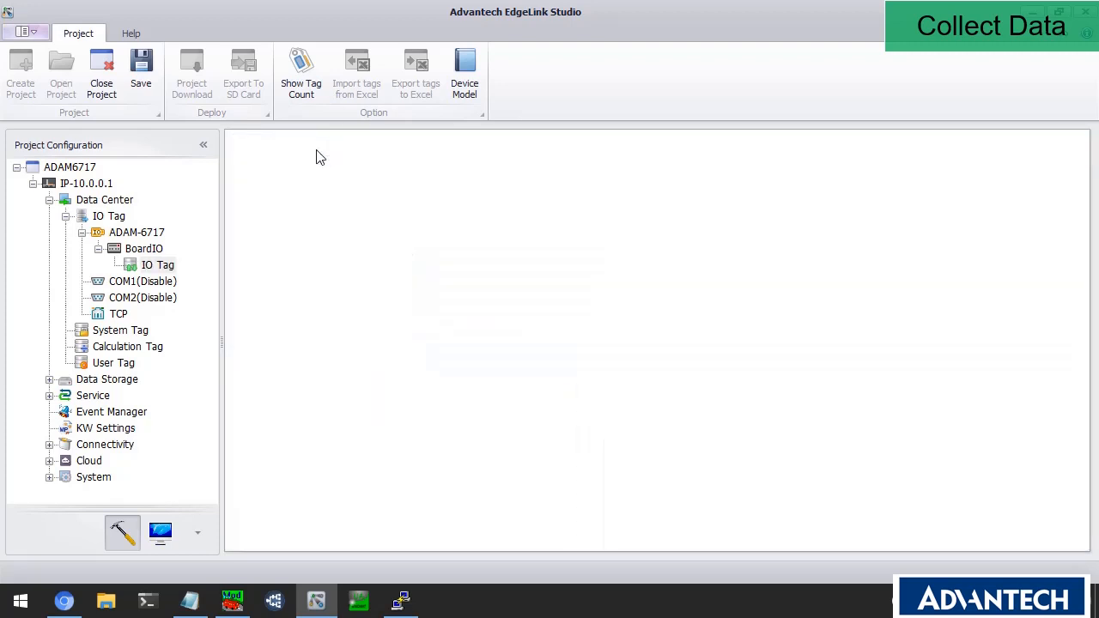
# Add a device named Sim under TCP as Modicon Modbus Series (Modbus TCP).
pyautogui.click(116, 316)
pyautogui.rightClick(117, 317)
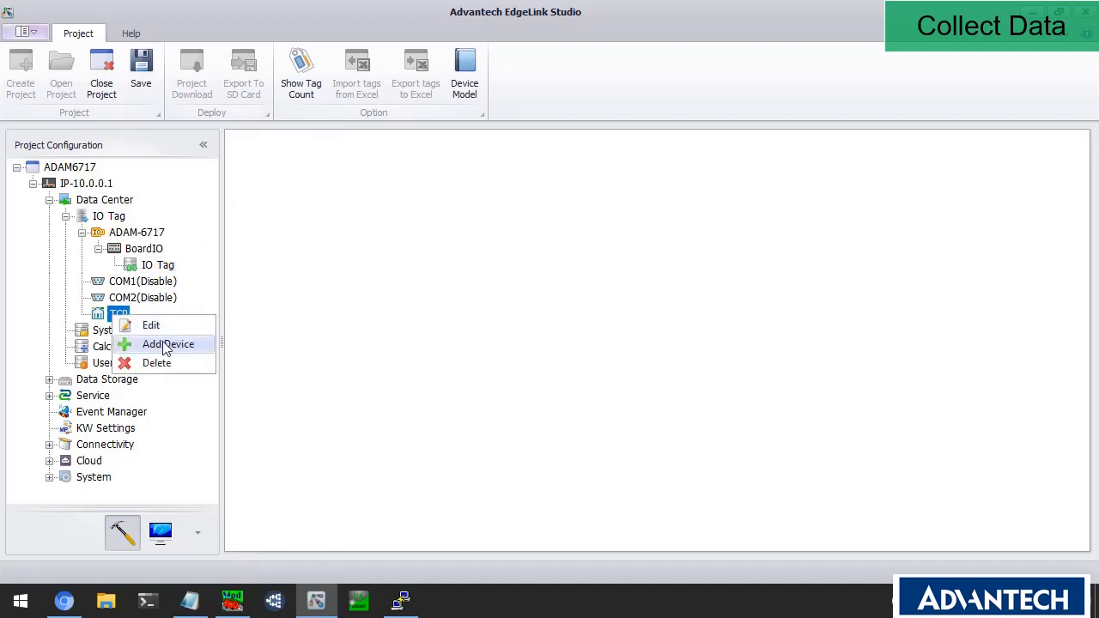
pyautogui.click(163, 345)
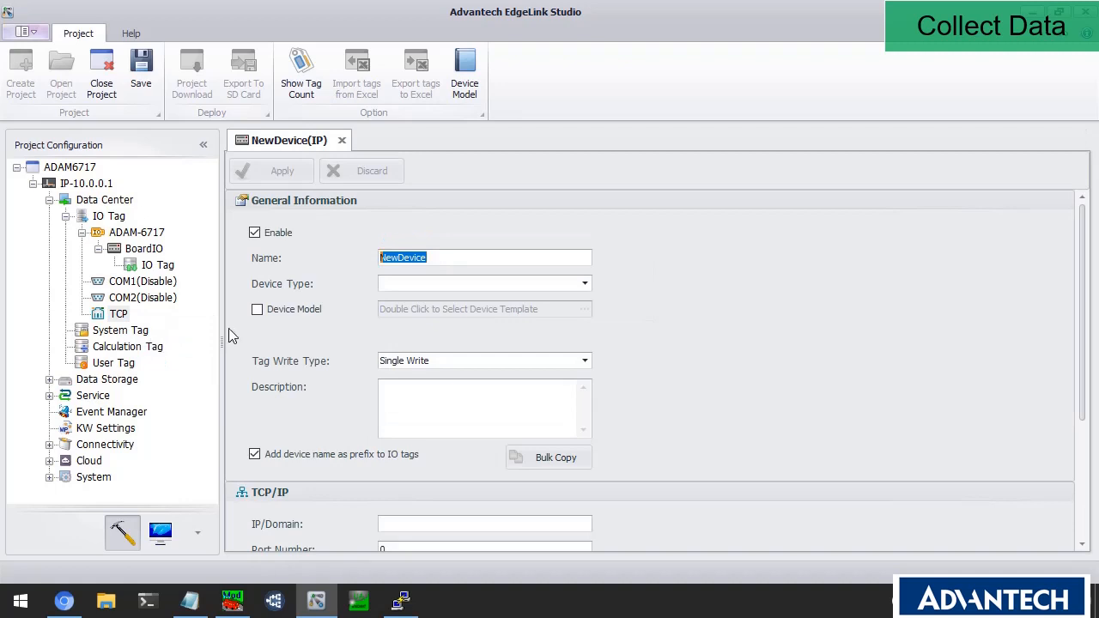
pyautogui.write('Sim')
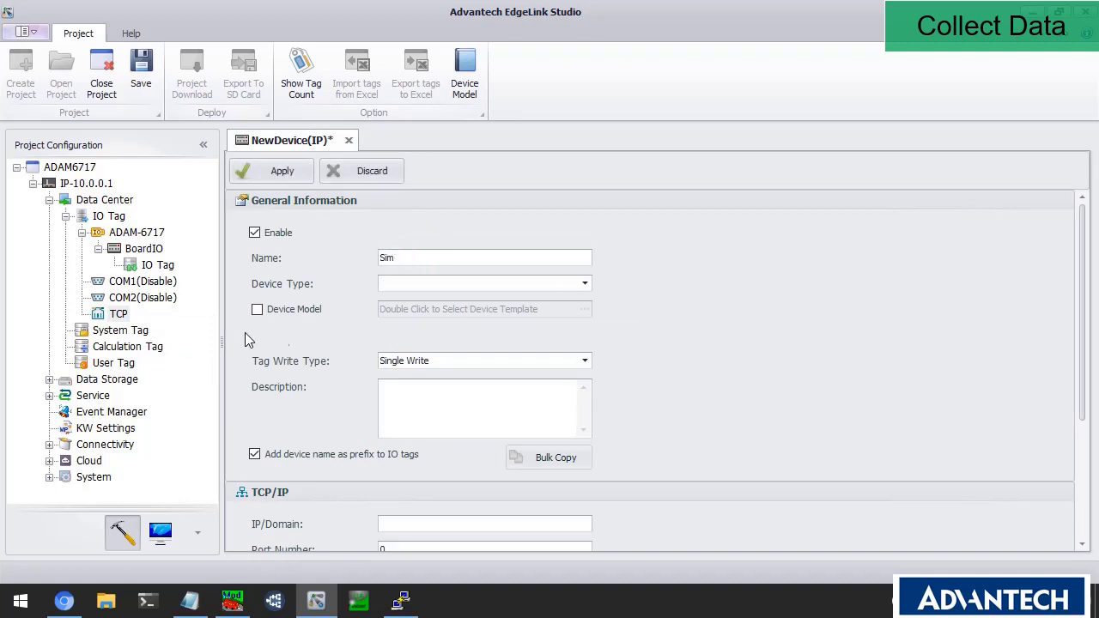
pyautogui.click(583, 284)
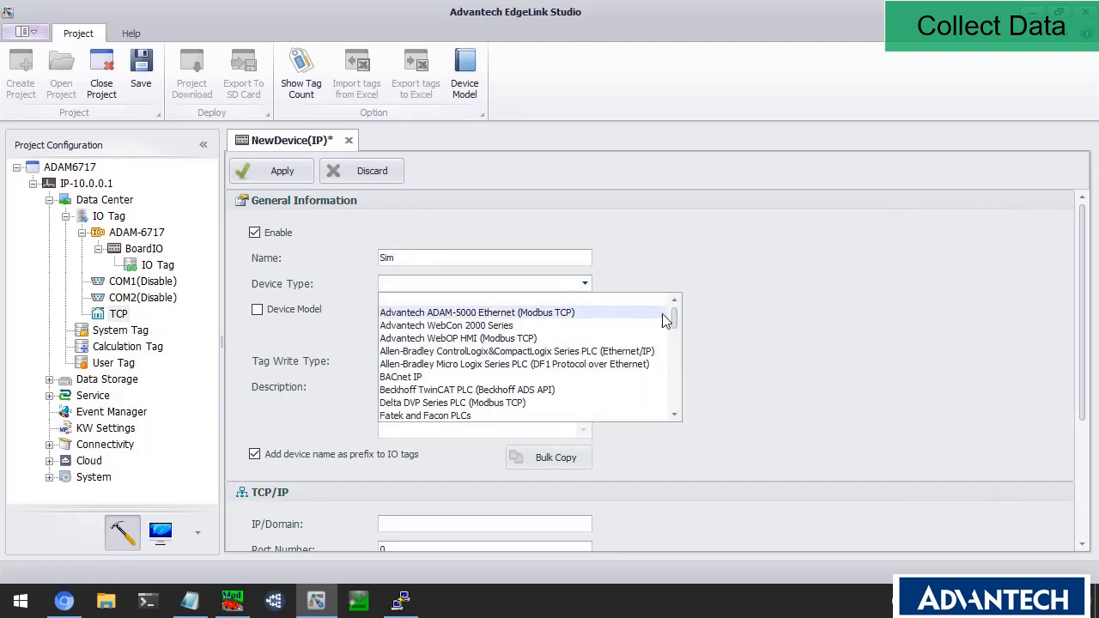
pyautogui.moveTo(676, 320); pyautogui.dragTo(675, 359)
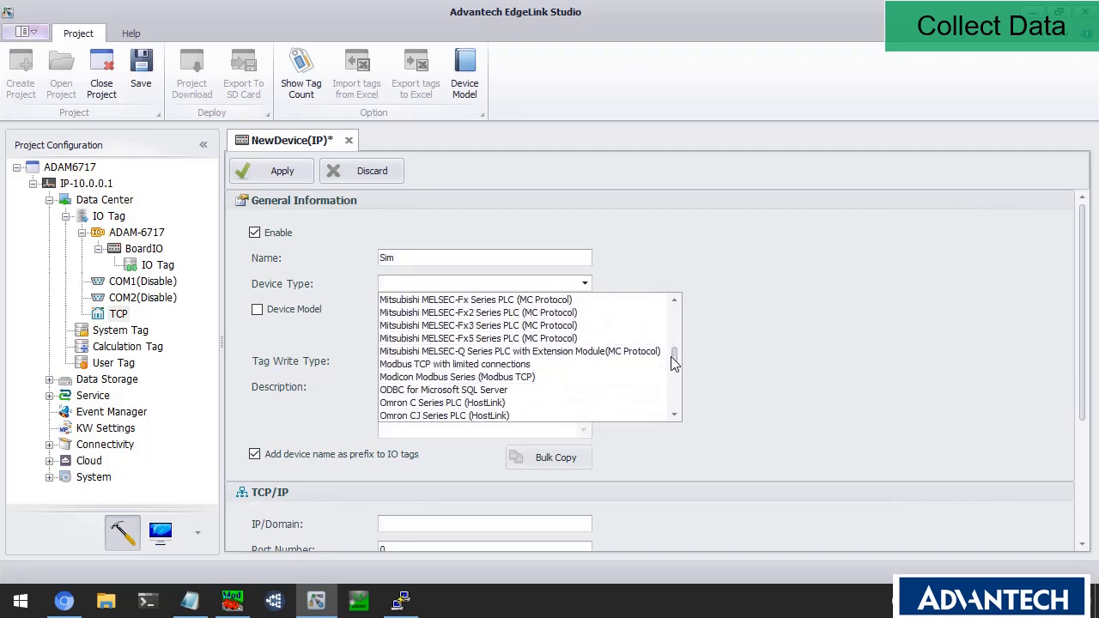
pyautogui.click(504, 378)
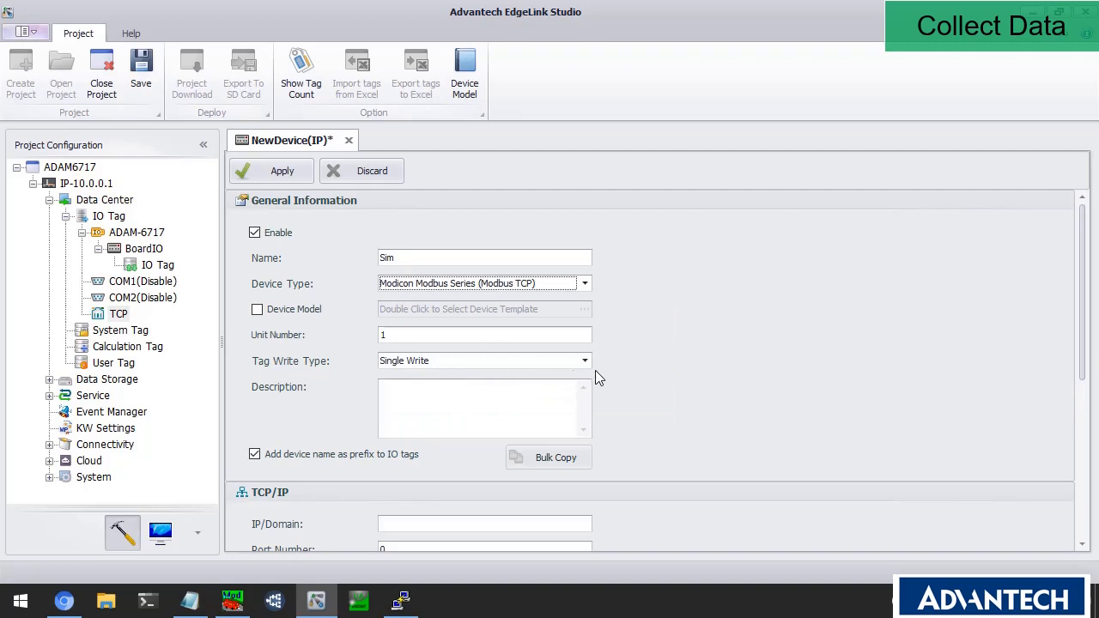
# Set Sim's IP to 10.0.0.35 and port to 502, then apply.
pyautogui.scroll(-3, 596, 370)
pyautogui.click(470, 412)
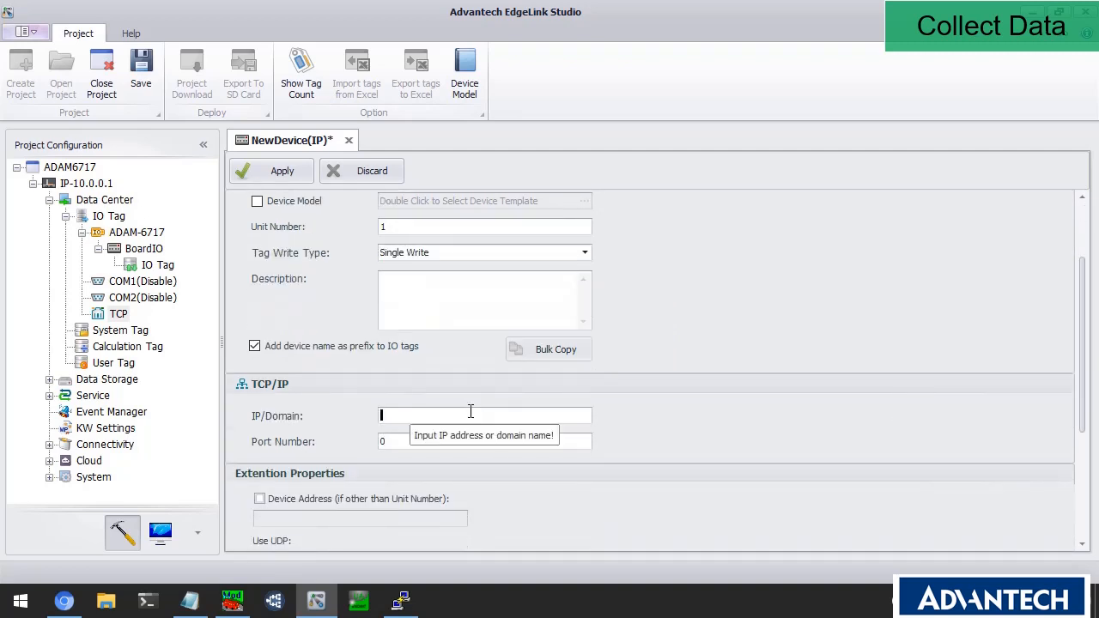
pyautogui.write('10.0.0.35')
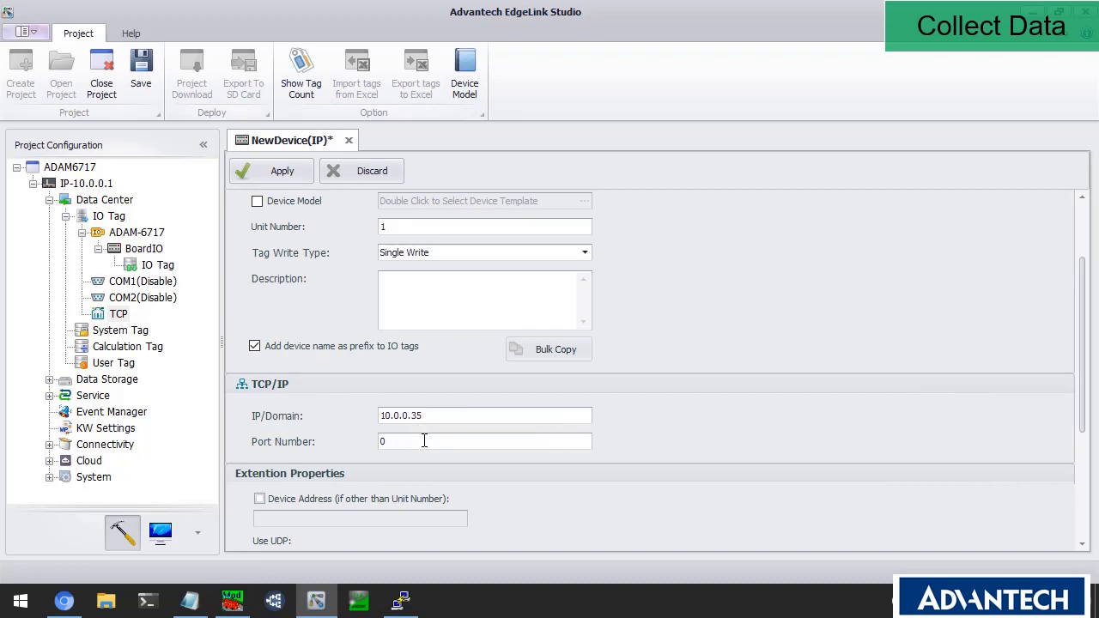
pyautogui.click(420, 442)
pyautogui.write('502')
pyautogui.scroll(-3, 504, 432)
pyautogui.scroll(-2, 504, 433)
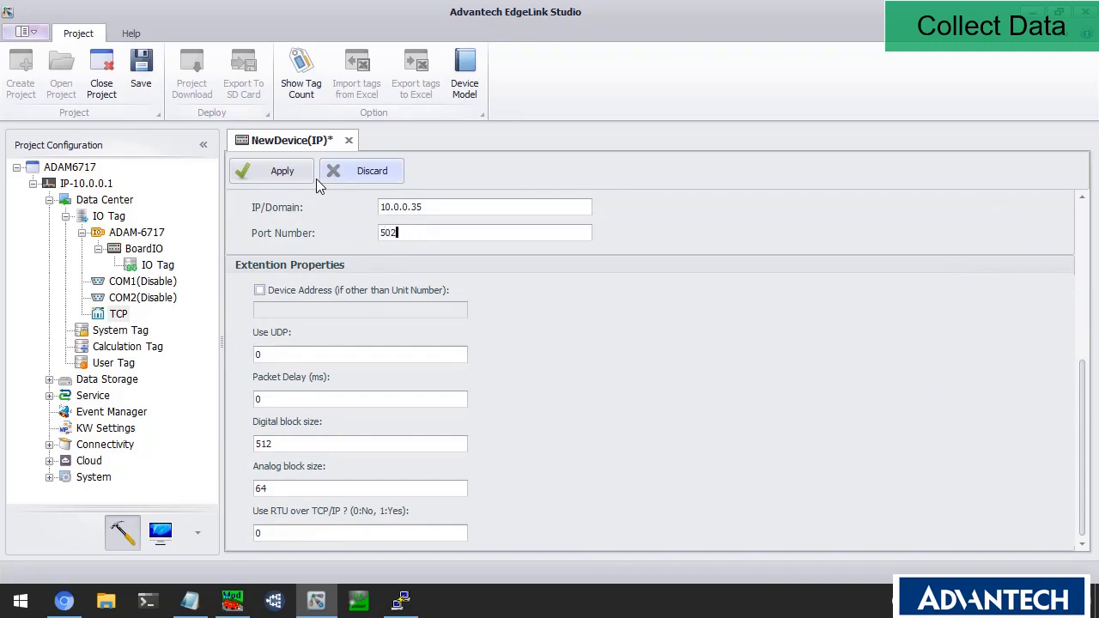
pyautogui.click(292, 177)
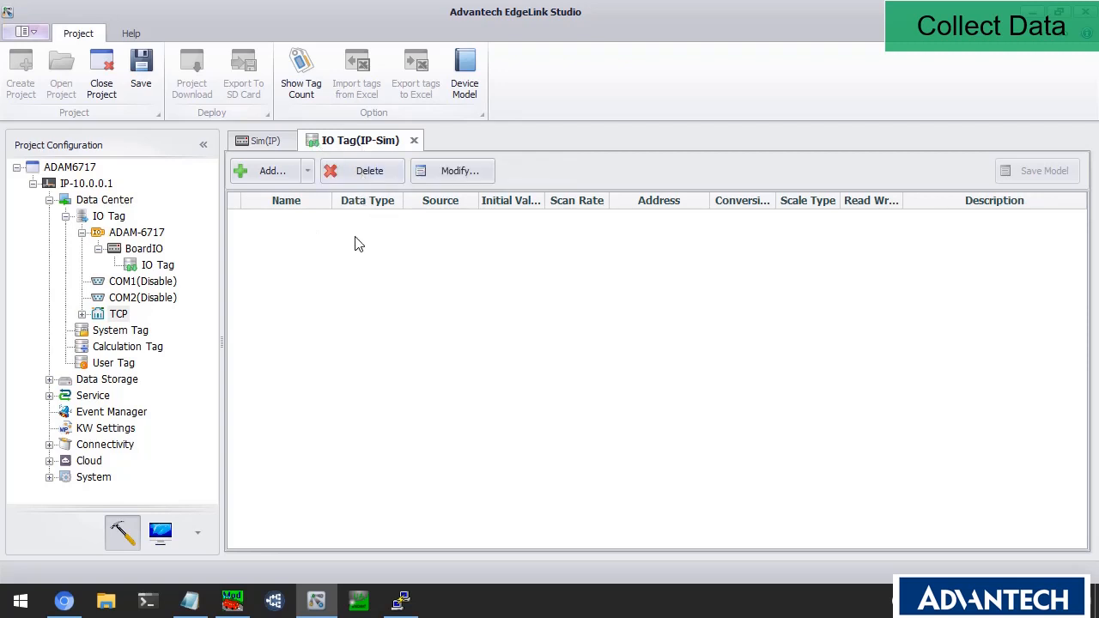
# Add a tag named 4X1 to Sim at holding register address 40001.
pyautogui.click(82, 315)
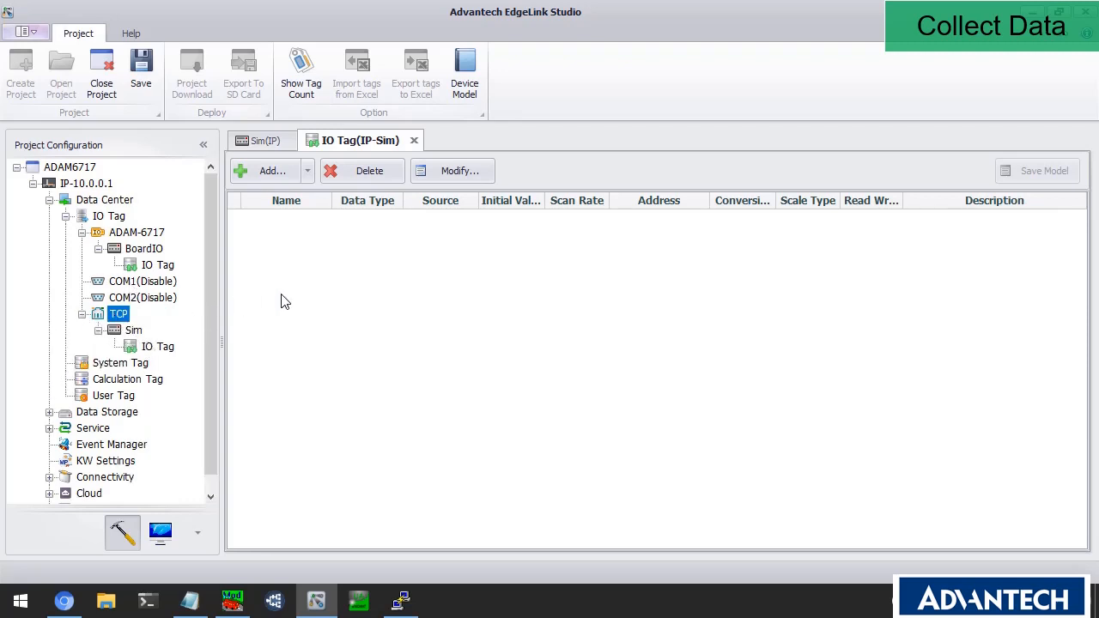
pyautogui.click(273, 172)
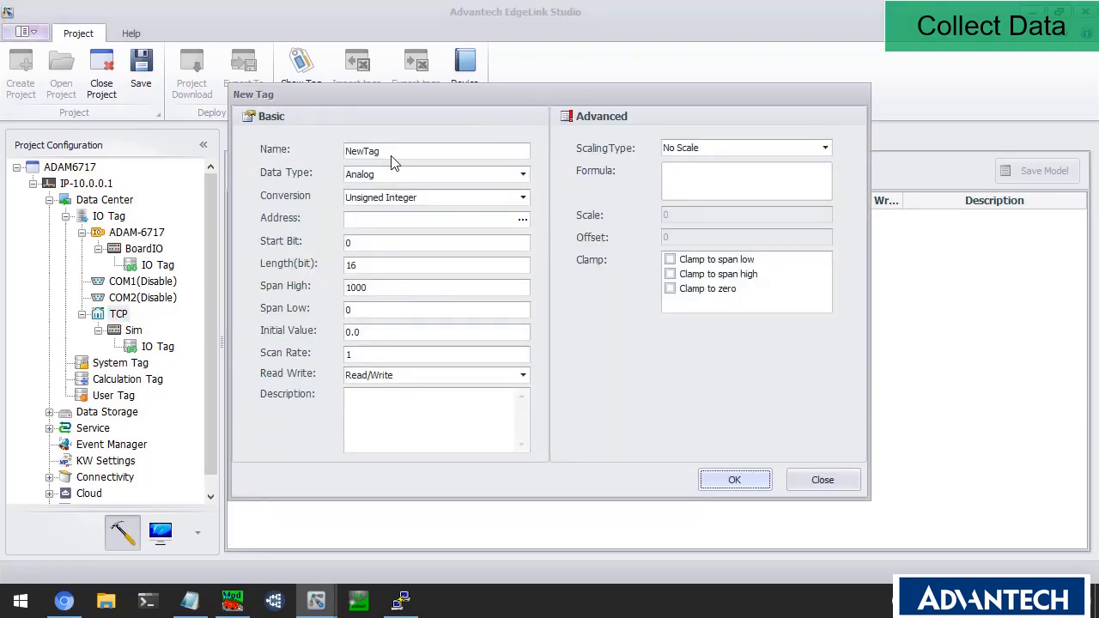
pyautogui.doubleClick(390, 150)
pyautogui.write('s')
pyautogui.write('X1')
pyautogui.click(522, 220)
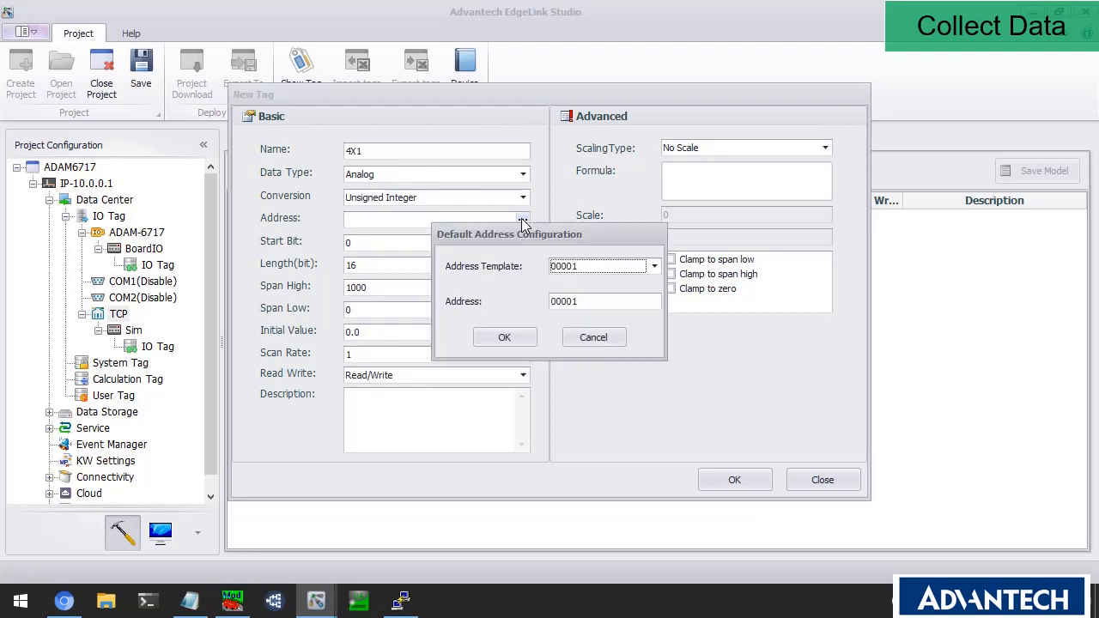
pyautogui.click(604, 268)
pyautogui.click(577, 319)
pyautogui.click(505, 337)
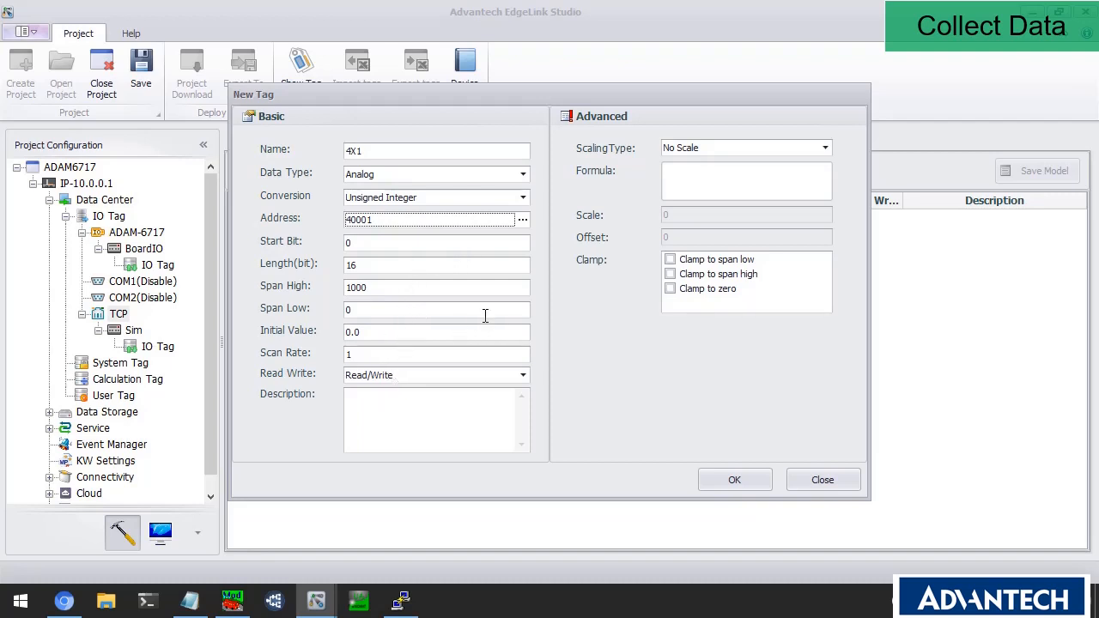
# Keep the tag at No Scale, create it, and close Sim's tag list and settings tabs.
pyautogui.click(724, 151)
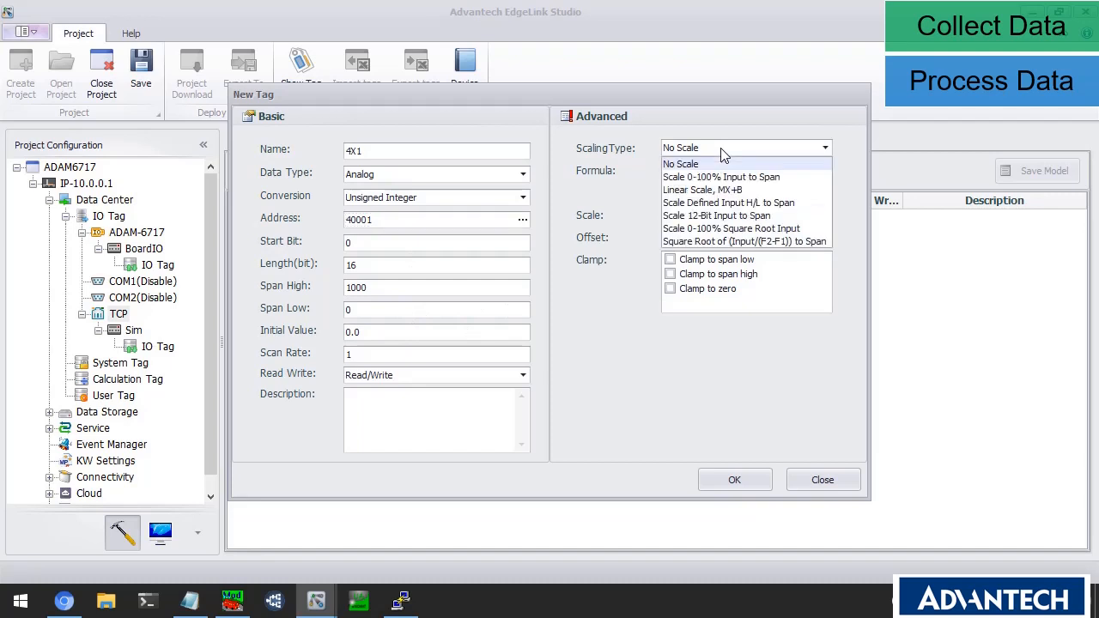
pyautogui.click(680, 164)
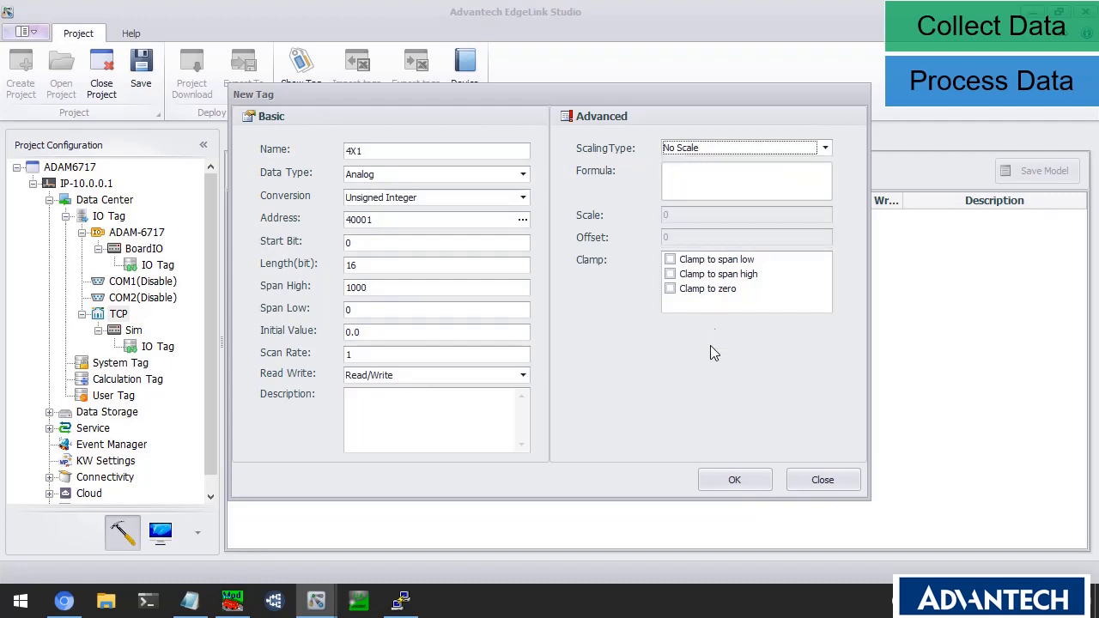
pyautogui.click(759, 488)
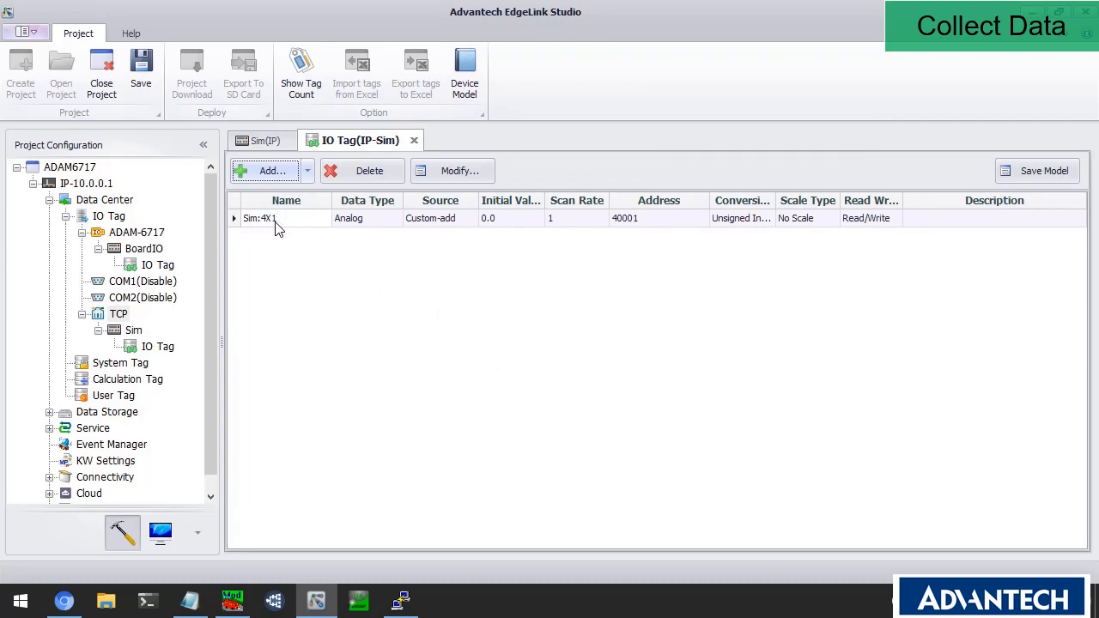
pyautogui.click(413, 141)
pyautogui.click(305, 140)
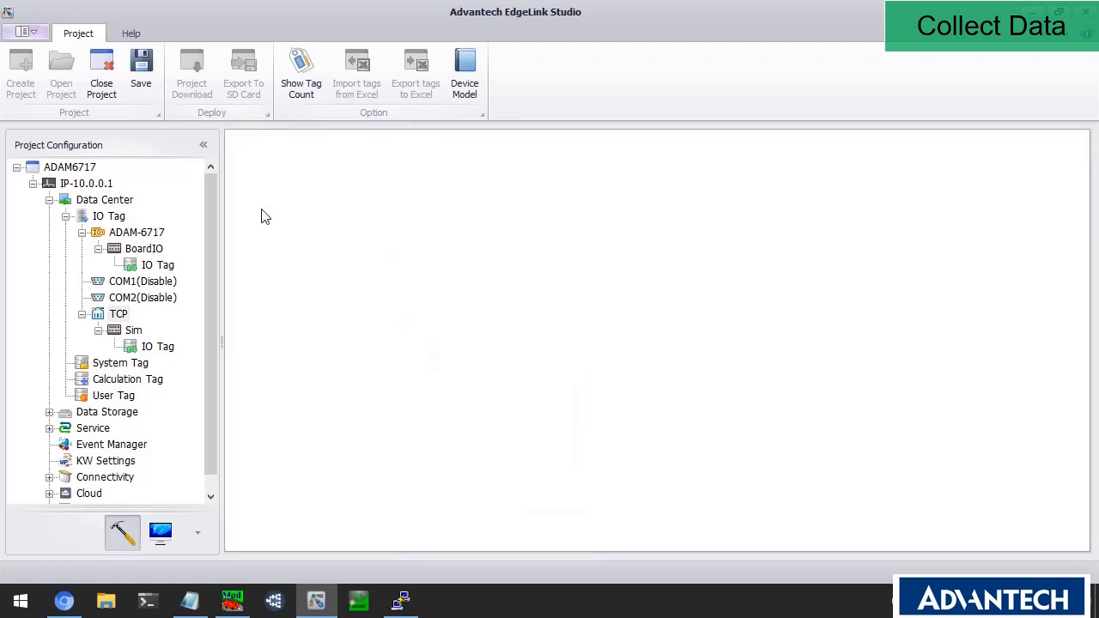
# Browse the System Tag table, close it, and show the empty Calculation Tag list.
pyautogui.click(131, 367)
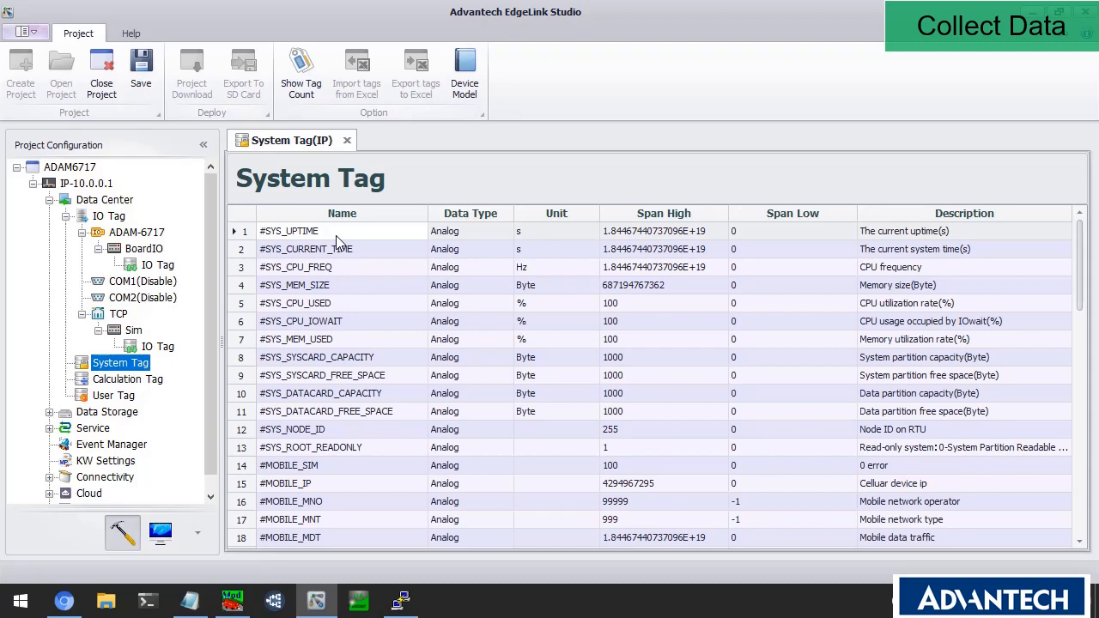
pyautogui.scroll(-6, 329, 330)
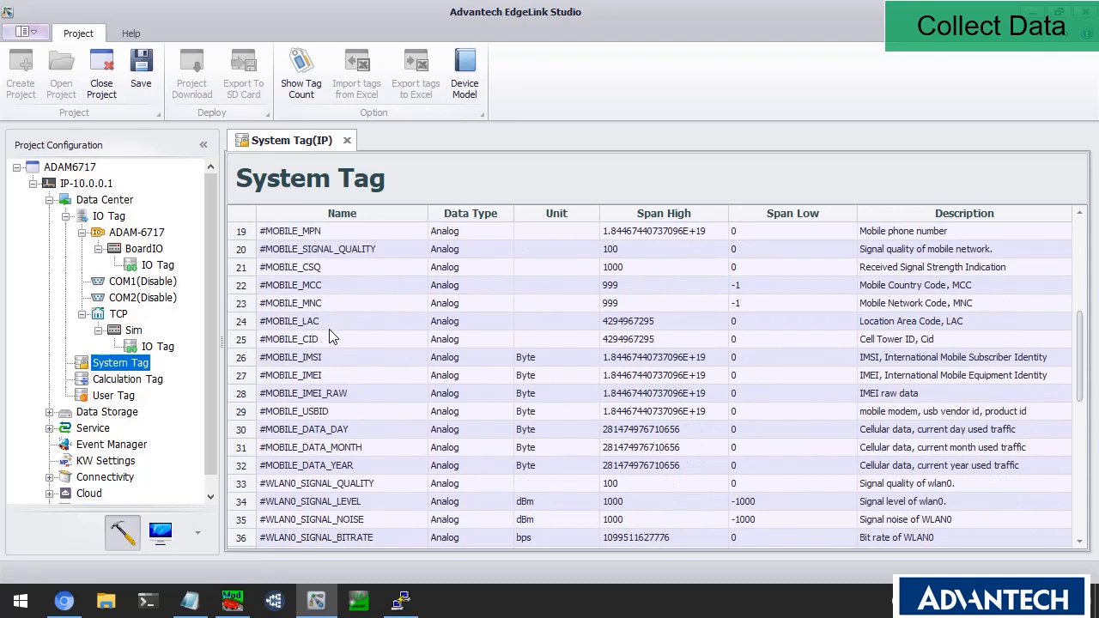
pyautogui.scroll(-8, 333, 336)
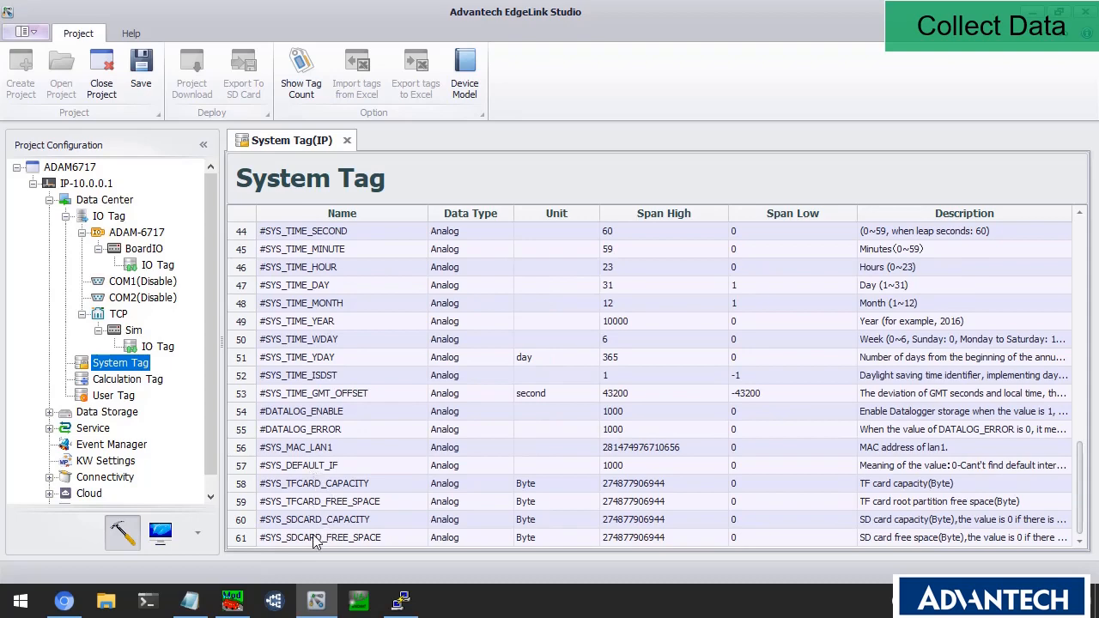
pyautogui.scroll(14, 318, 511)
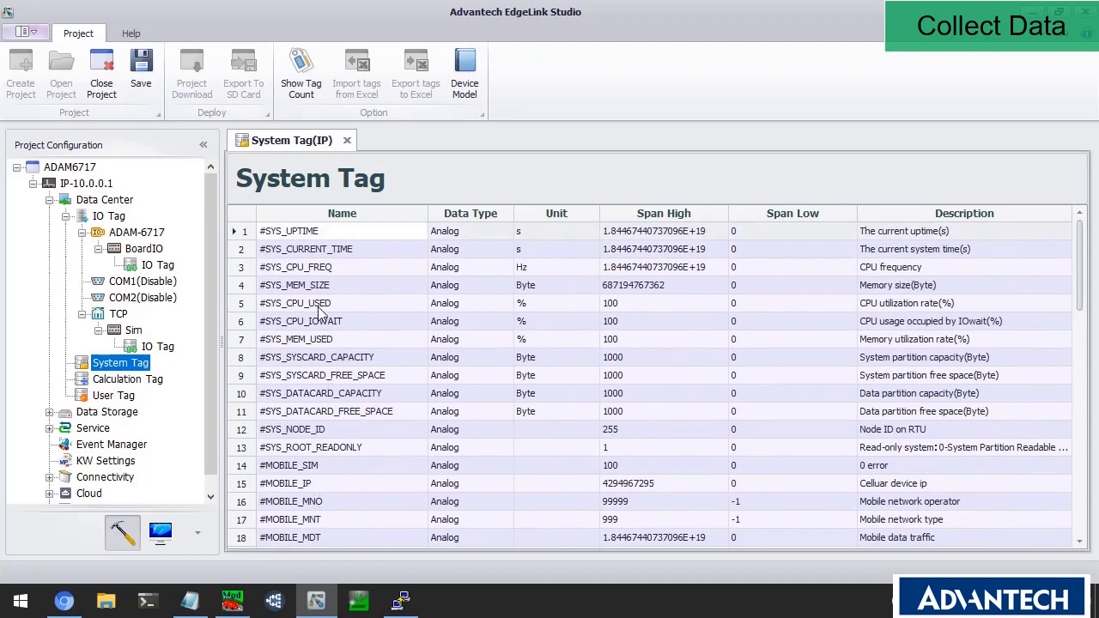
pyautogui.scroll(-3, 317, 376)
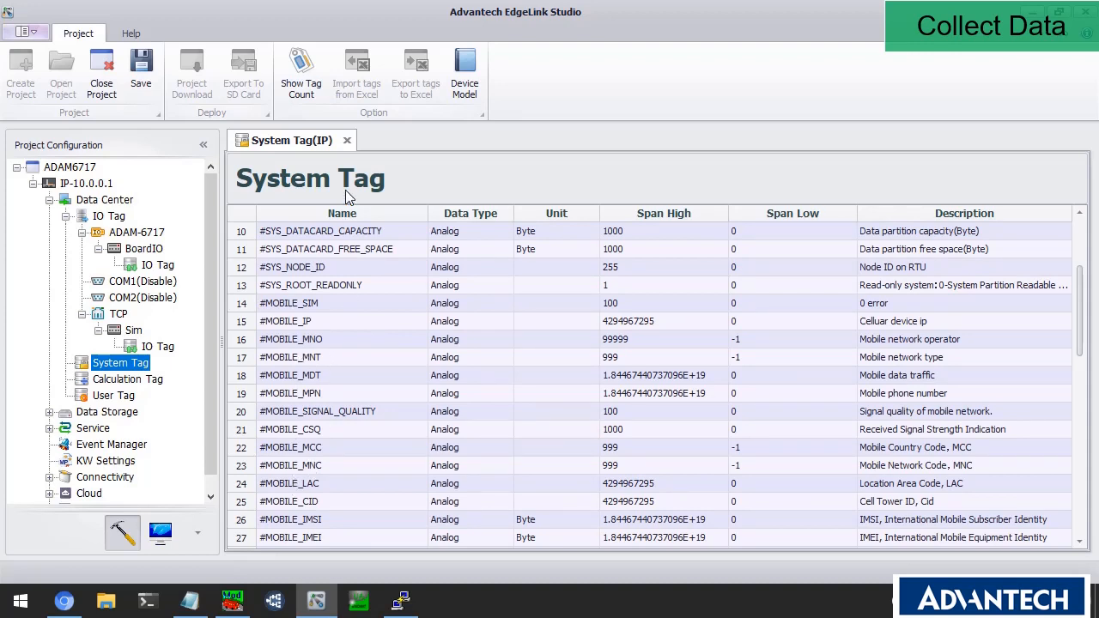
pyautogui.click(347, 141)
pyautogui.click(138, 379)
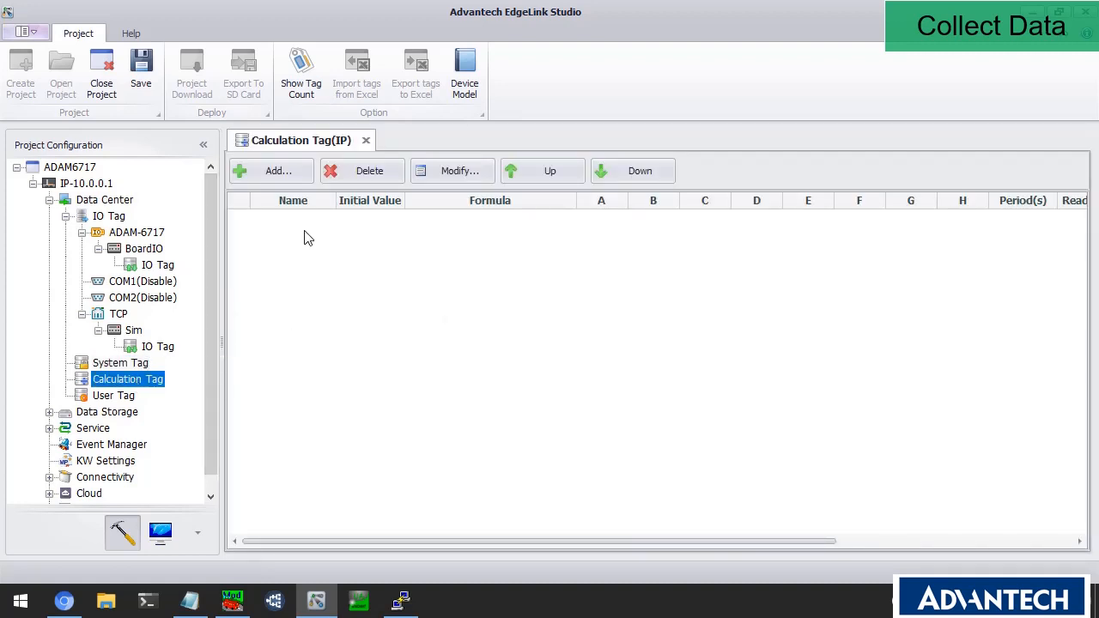
# Add a new calculation tag named FiveMin.
pyautogui.click(290, 177)
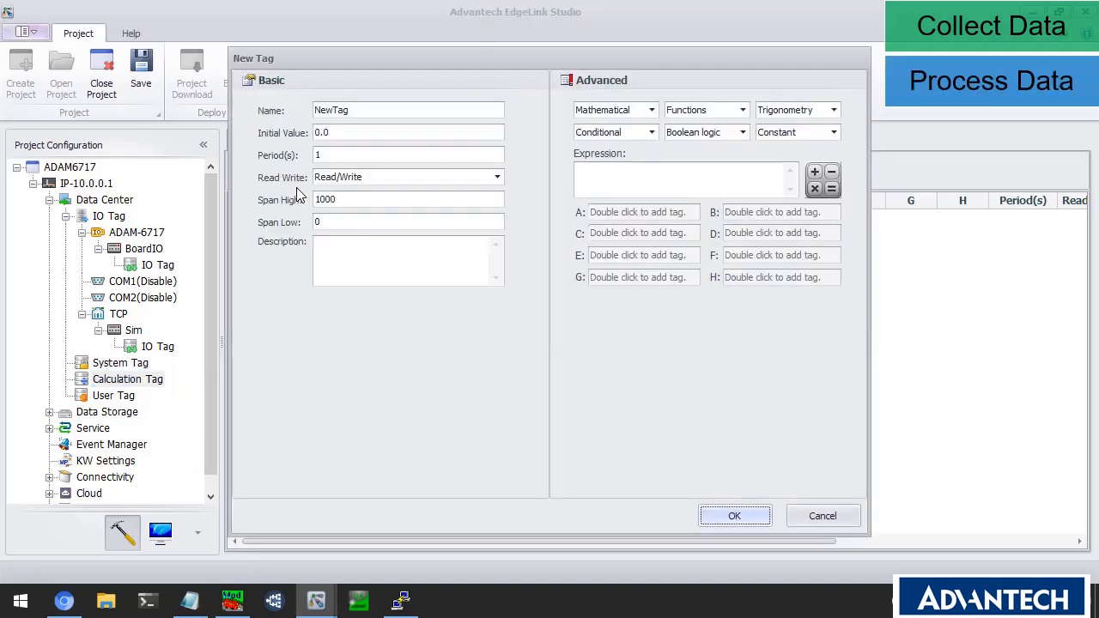
pyautogui.doubleClick(373, 113)
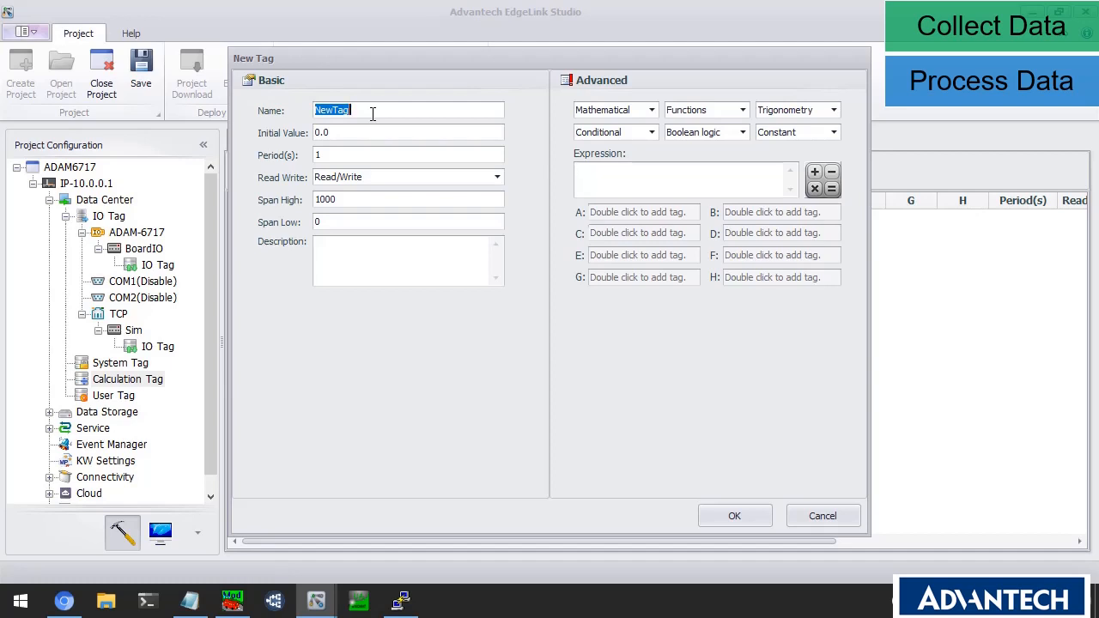
pyautogui.write('FiveMin')
# Bind variable A to #SYS_UPTIME, enter expression A%300, and save the tag.
pyautogui.click(601, 214)
pyautogui.doubleClick(601, 213)
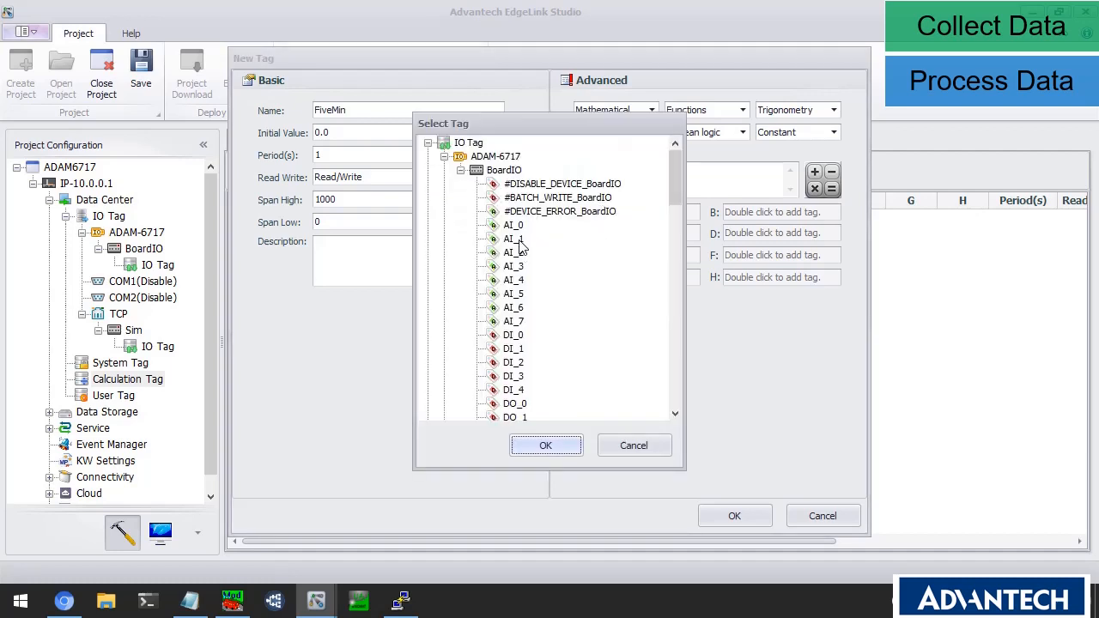
pyautogui.scroll(-5, 521, 247)
pyautogui.click(515, 336)
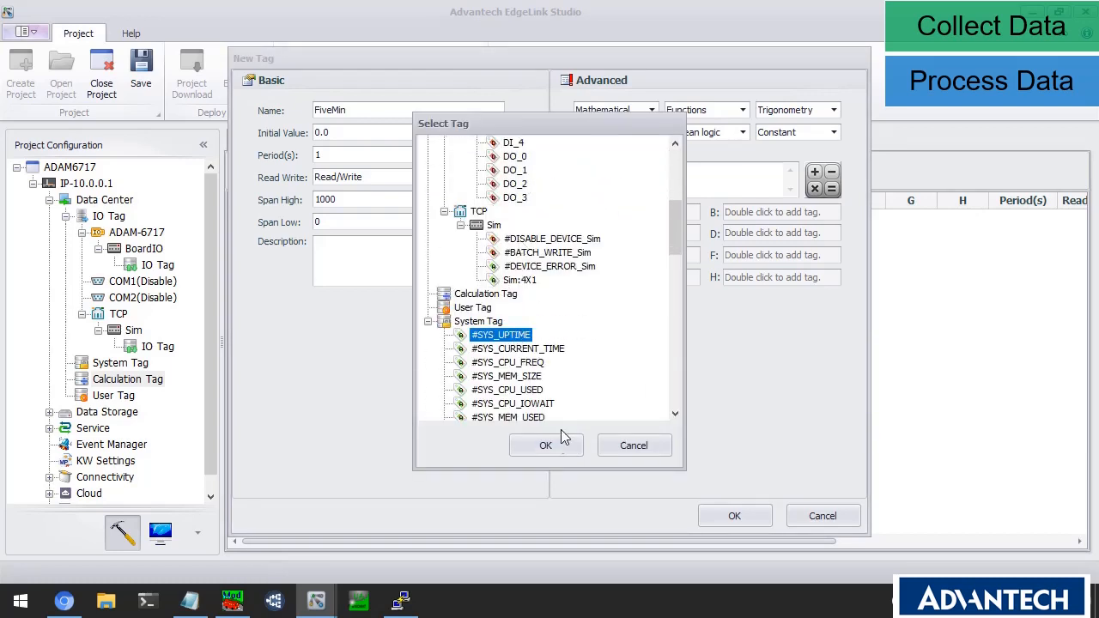
pyautogui.click(555, 448)
pyautogui.click(618, 185)
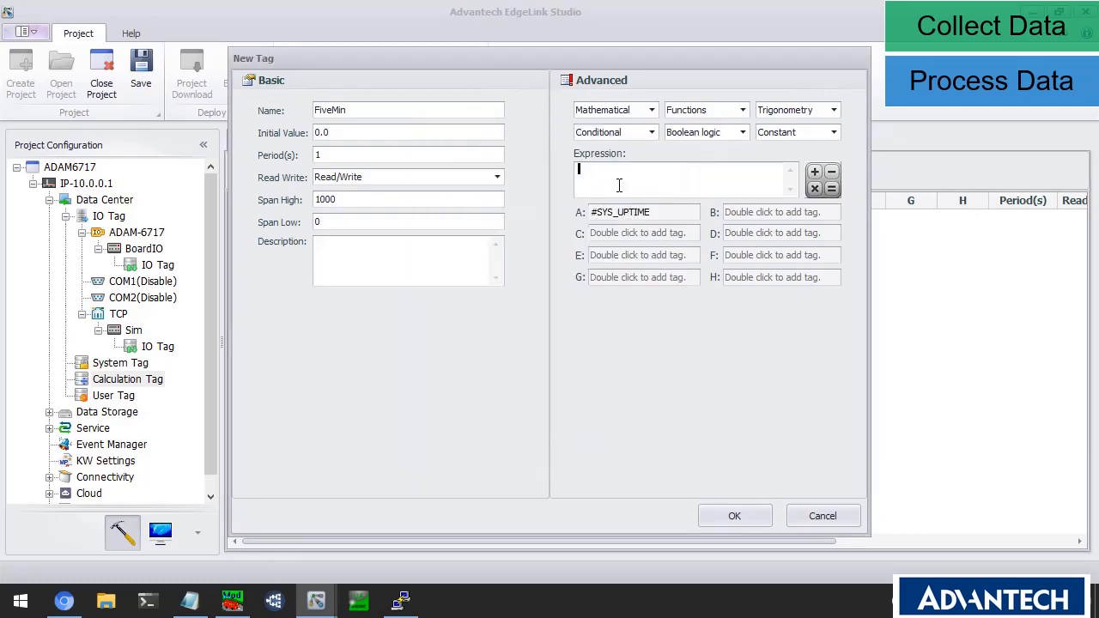
pyautogui.write('A%300')
pyautogui.click(736, 515)
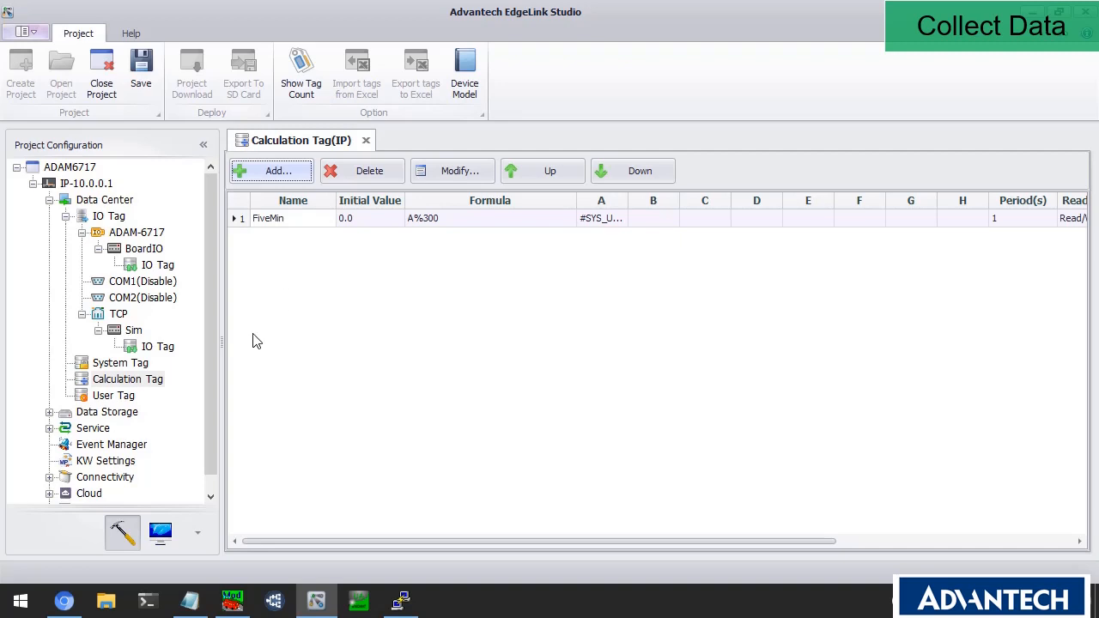
pyautogui.moveTo(213, 295); pyautogui.dragTo(213, 308)
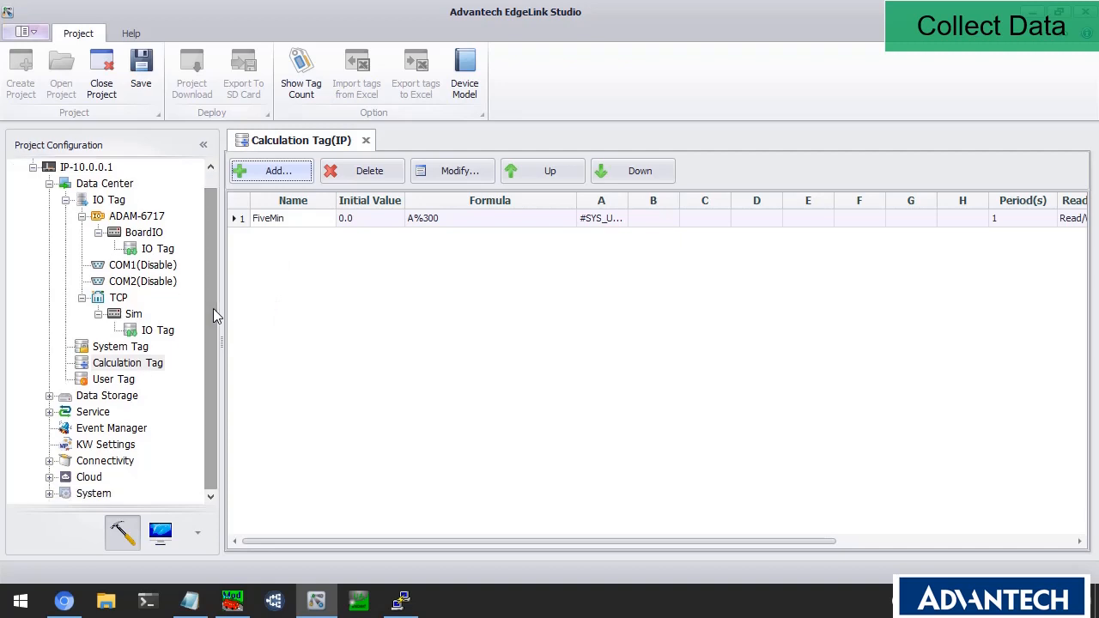
# Open Data Storage > Data Logger and enable data logging.
pyautogui.click(49, 183)
pyautogui.click(49, 217)
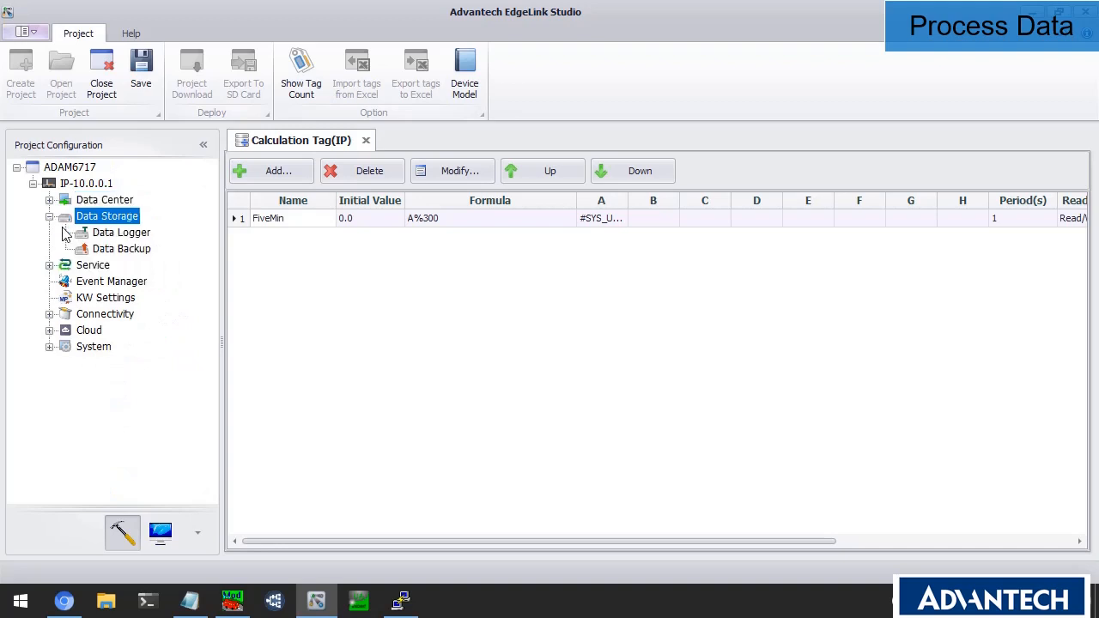
pyautogui.click(114, 235)
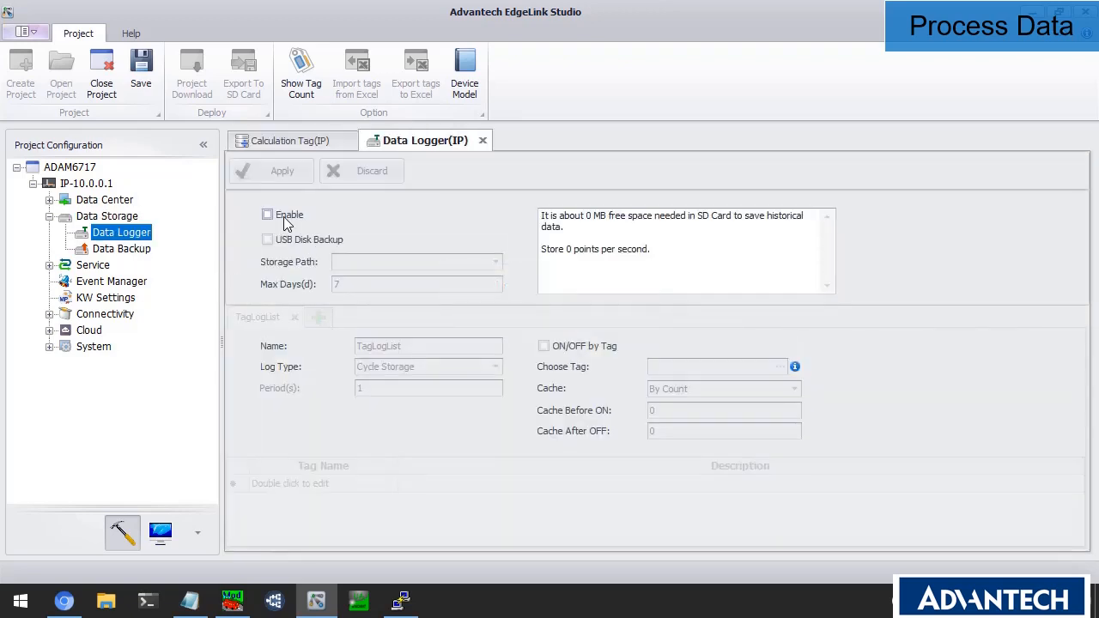
pyautogui.click(268, 216)
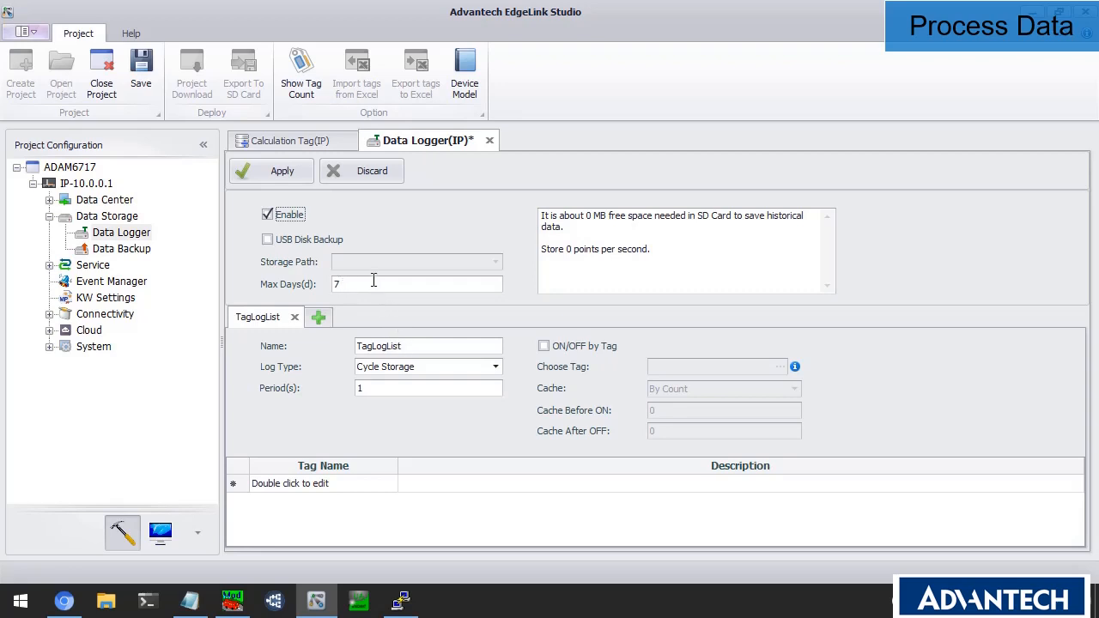
# Add AI_0, Sim:4X1 and FiveMin to the data logger tag list.
pyautogui.click(343, 488)
pyautogui.doubleClick(343, 489)
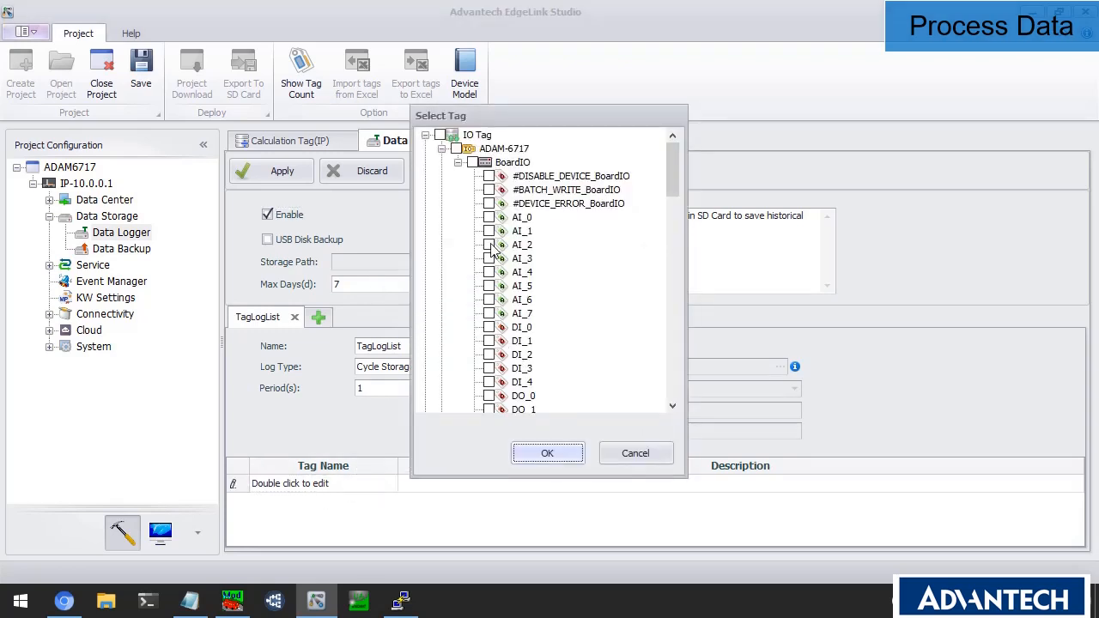
pyautogui.click(489, 217)
pyautogui.click(535, 456)
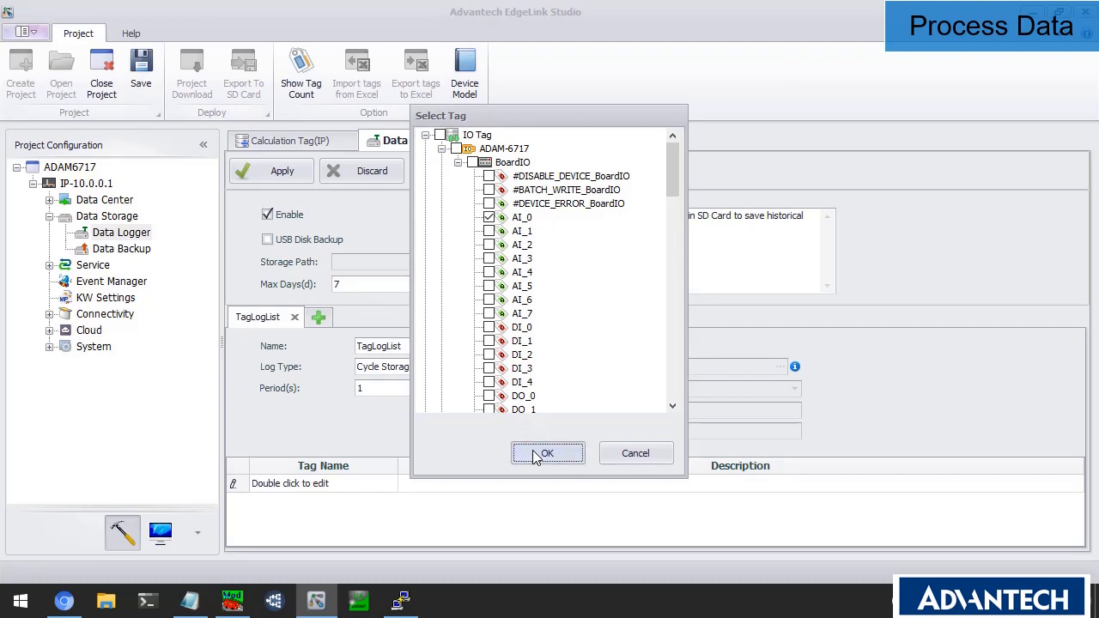
pyautogui.doubleClick(335, 503)
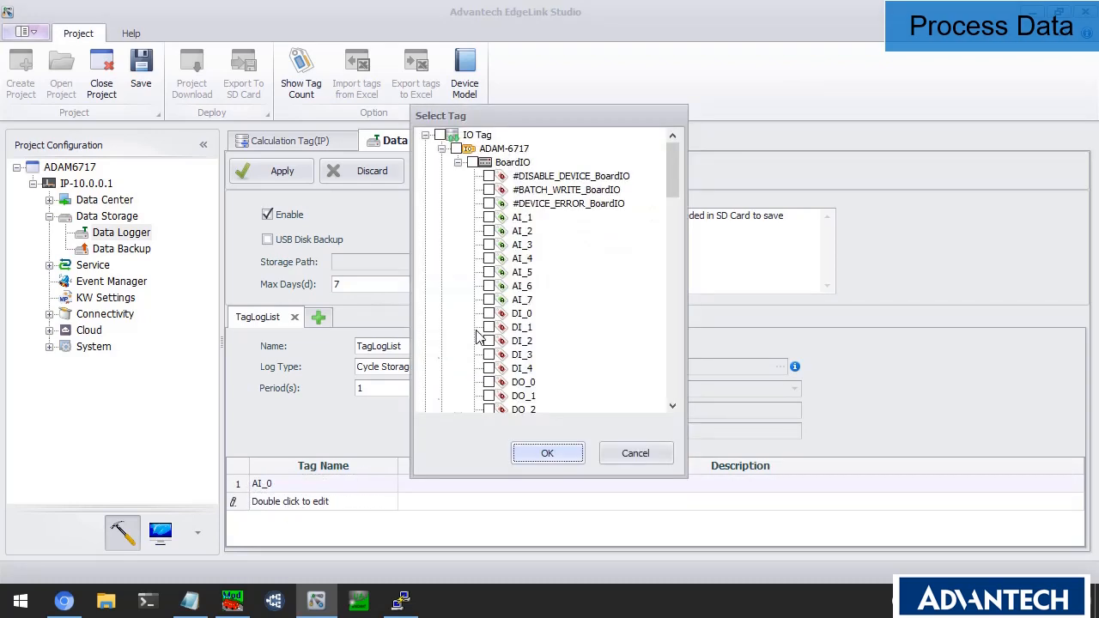
pyautogui.scroll(-5, 481, 338)
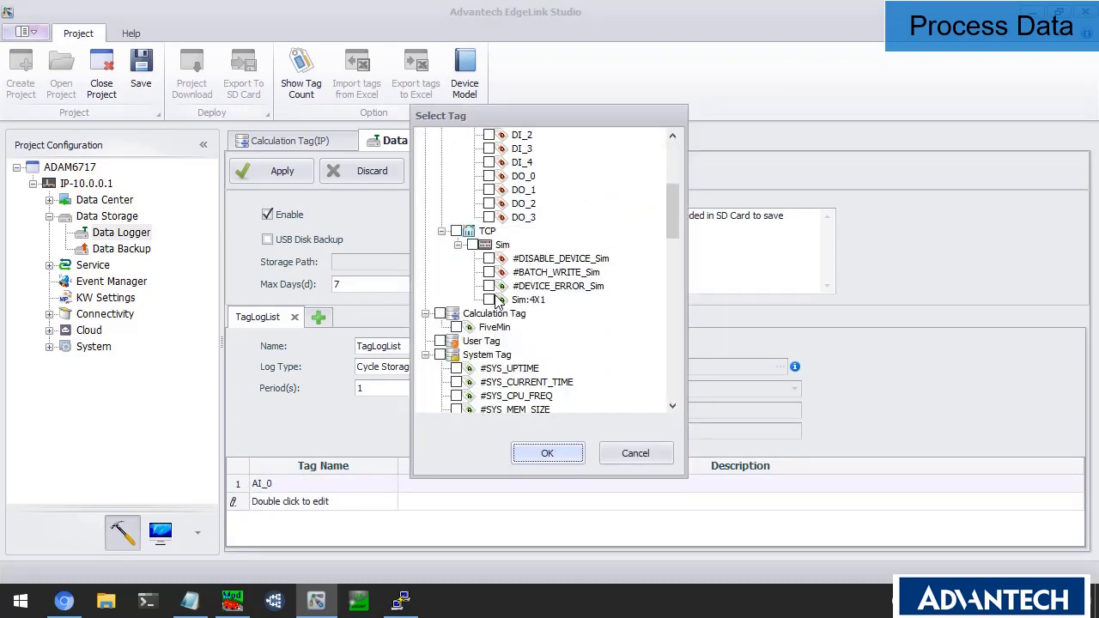
pyautogui.click(489, 299)
pyautogui.click(541, 453)
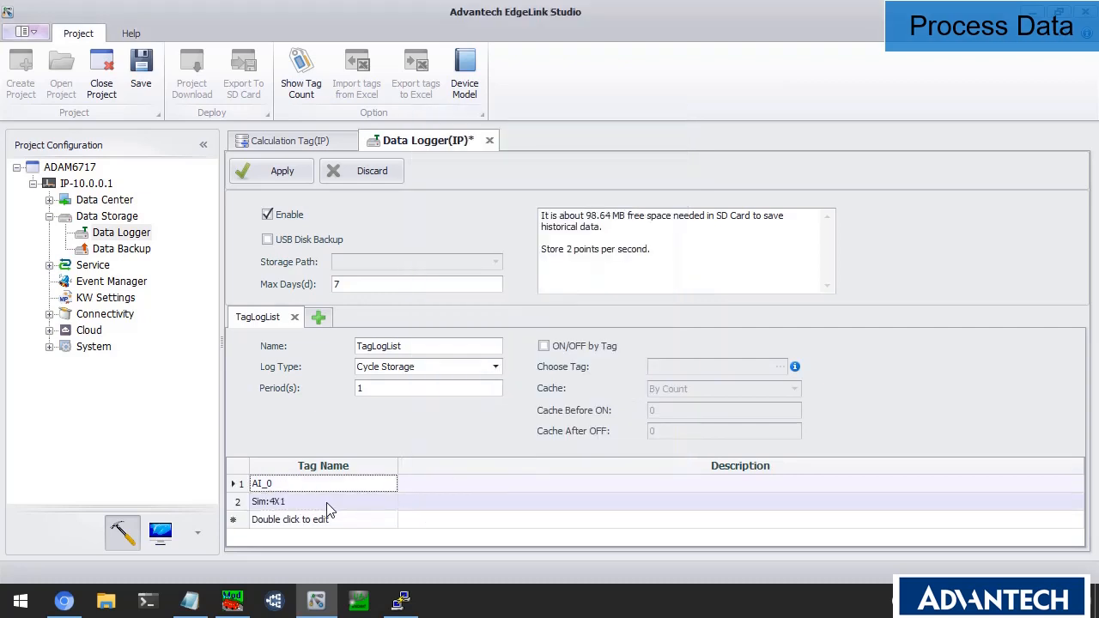
pyautogui.doubleClick(311, 523)
pyautogui.scroll(-5, 481, 388)
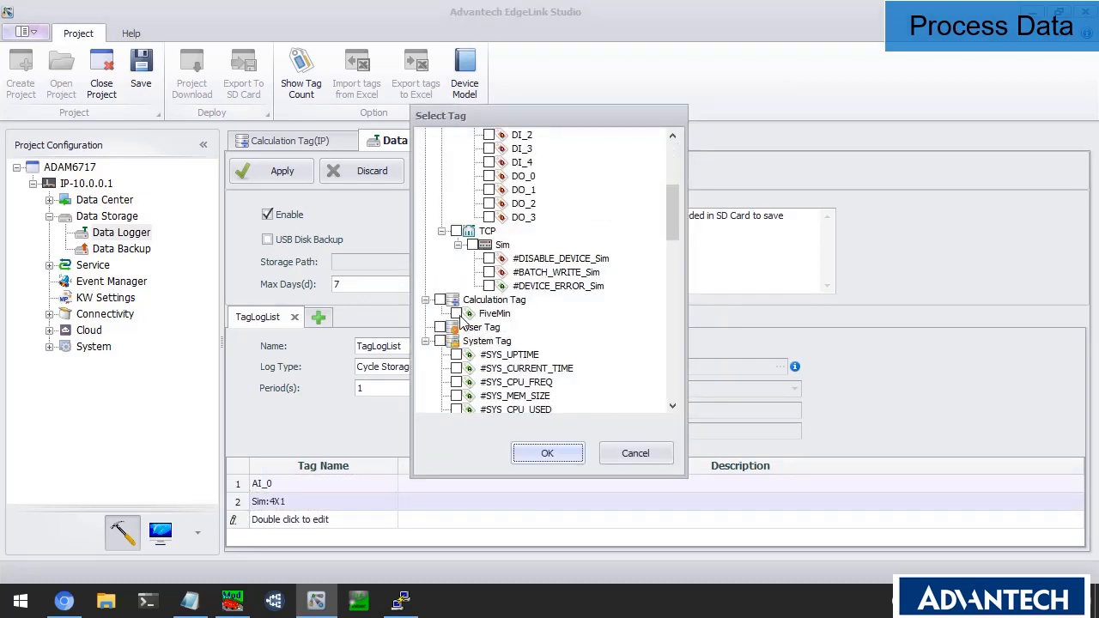
pyautogui.click(549, 455)
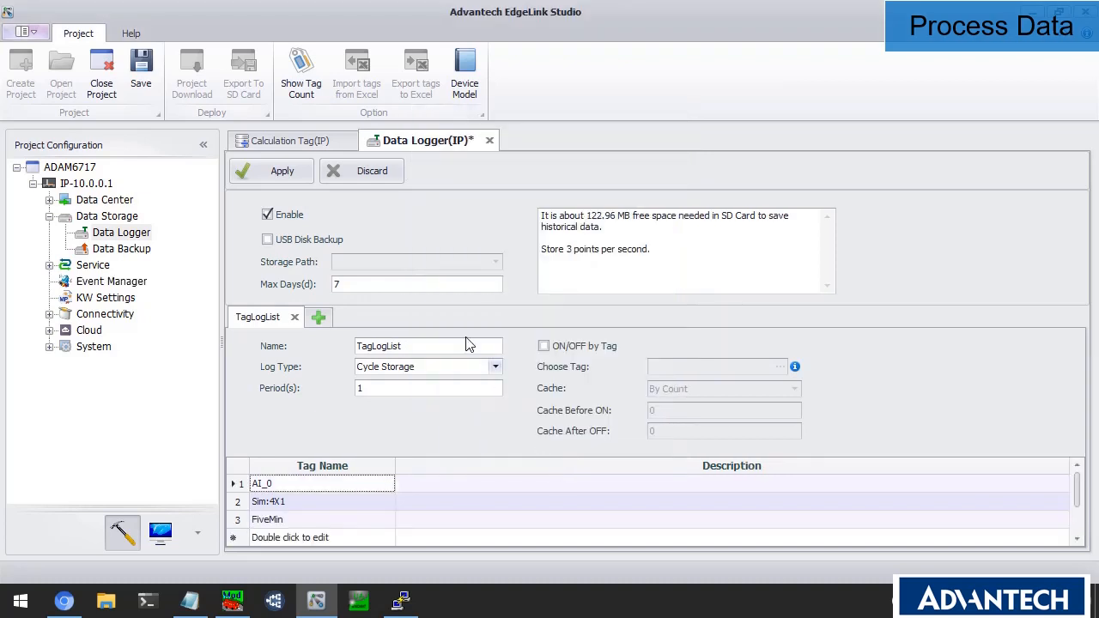
# Apply the data logger settings and close its page.
pyautogui.click(297, 173)
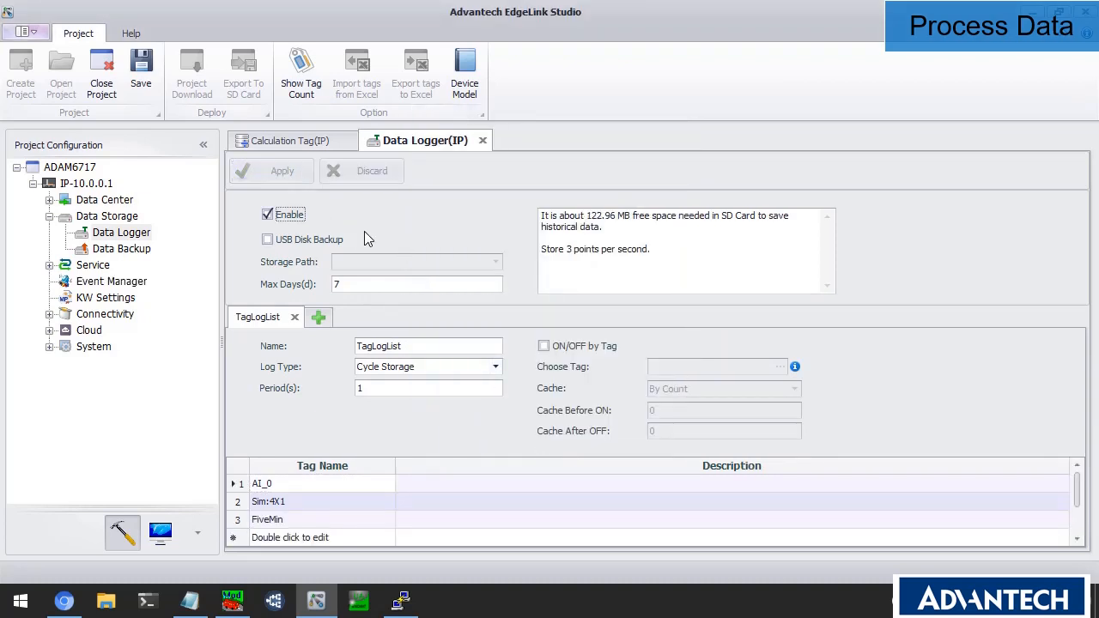
pyautogui.click(482, 140)
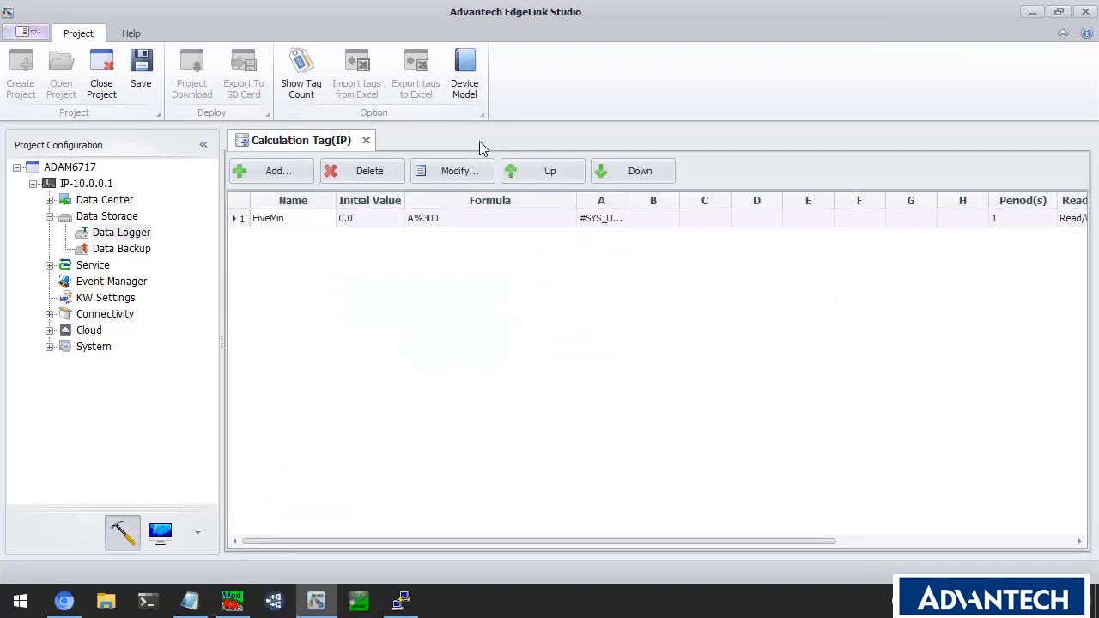
pyautogui.click(50, 218)
# Enable Modbus TCP in Modbus Server, keeping port 502, 4 max users, 120 idle time.
pyautogui.click(50, 233)
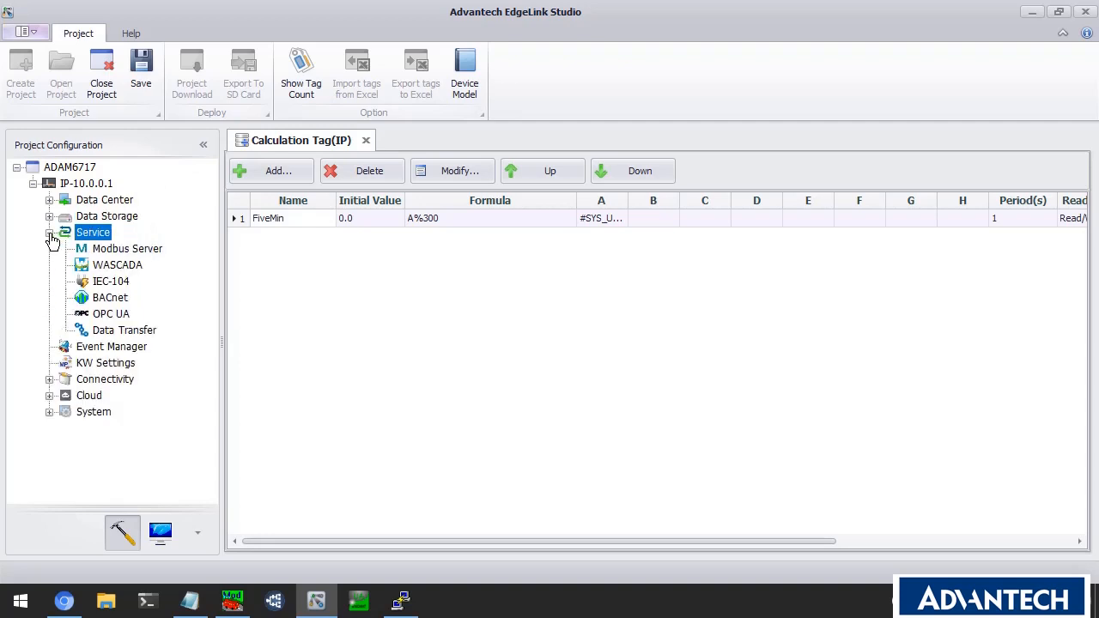
pyautogui.click(132, 249)
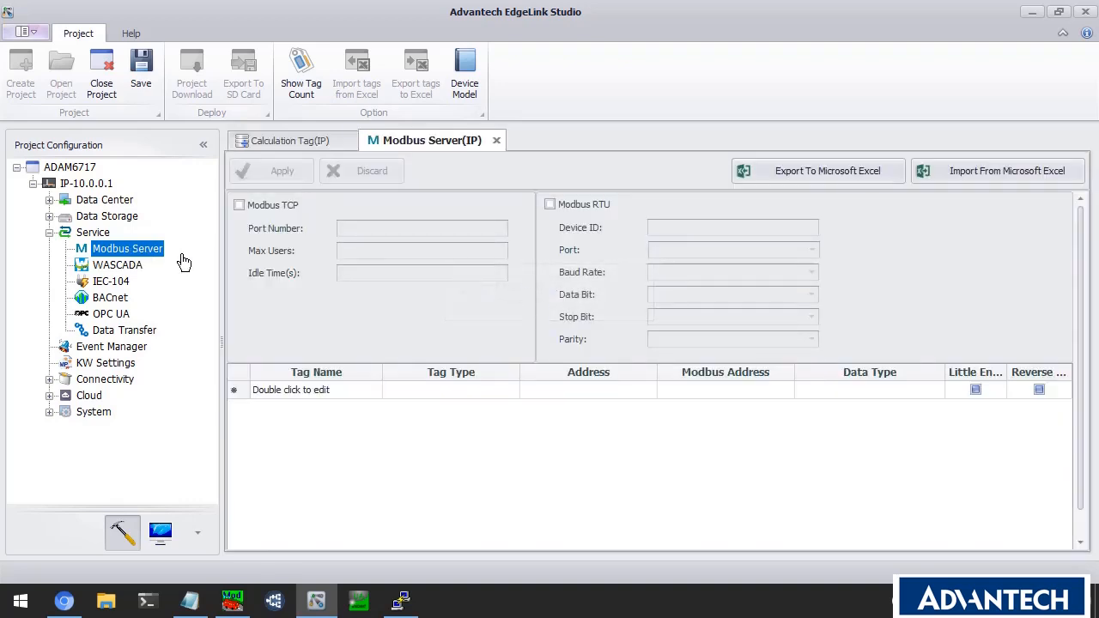
pyautogui.click(257, 208)
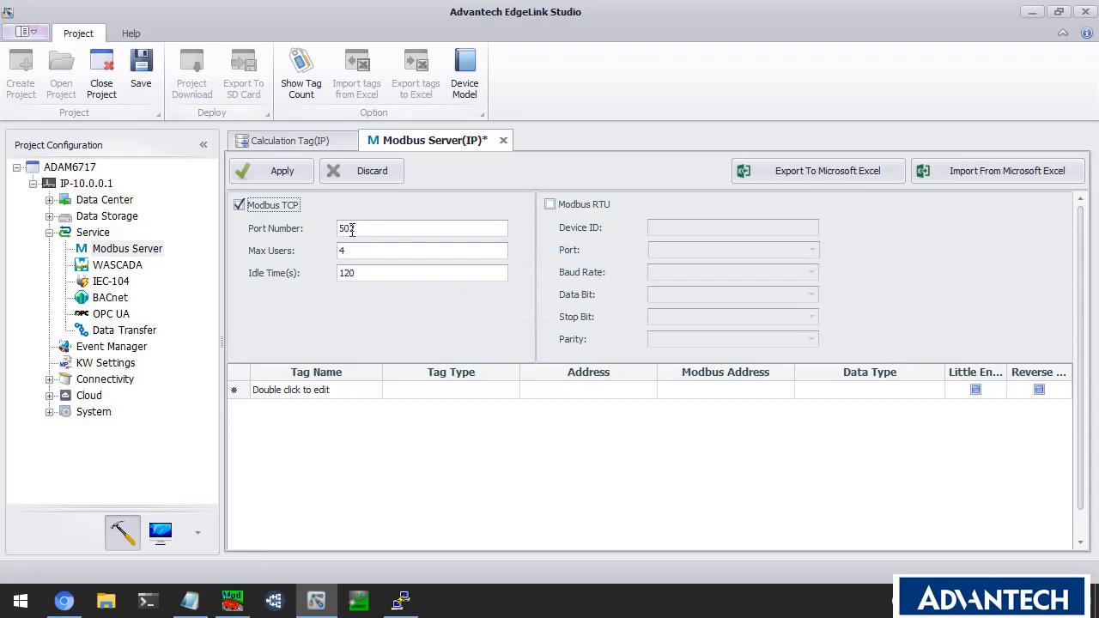
pyautogui.moveTo(360, 228); pyautogui.dragTo(331, 227)
pyautogui.click(311, 390)
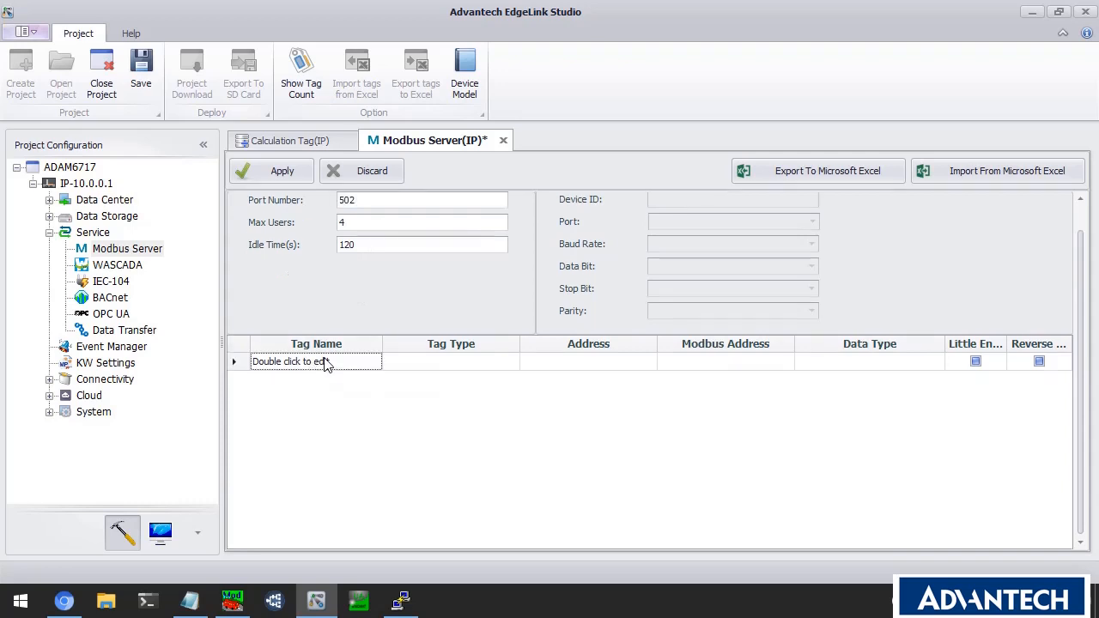
# Map AI_0 and Sim:4X1 as Unsigned Integer (16 bits) holding registers.
pyautogui.doubleClick(326, 361)
pyautogui.click(493, 220)
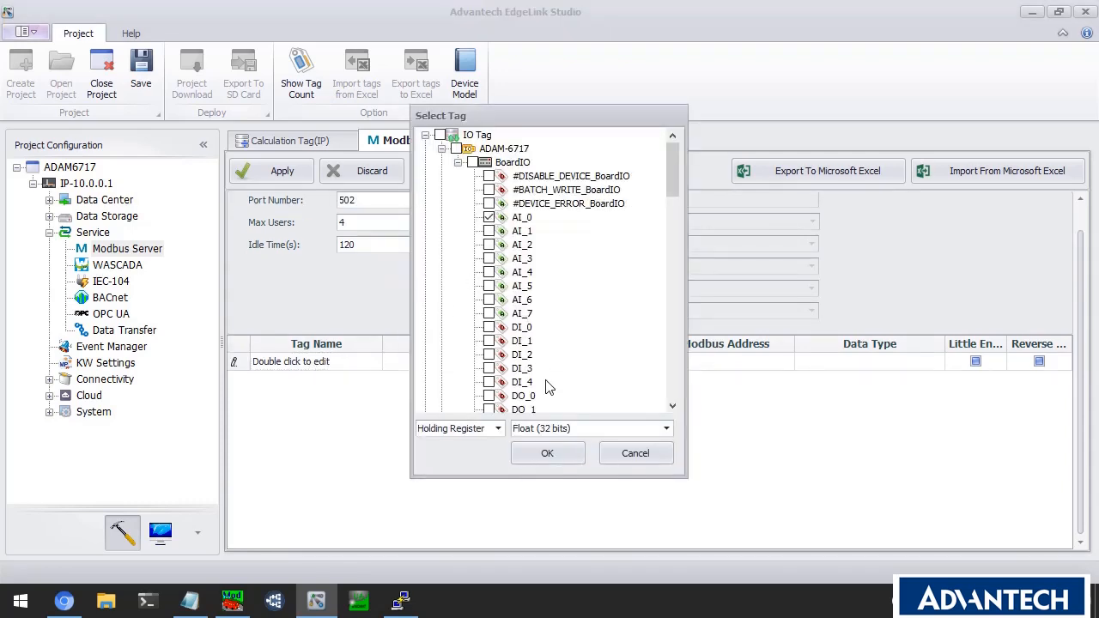
pyautogui.click(548, 431)
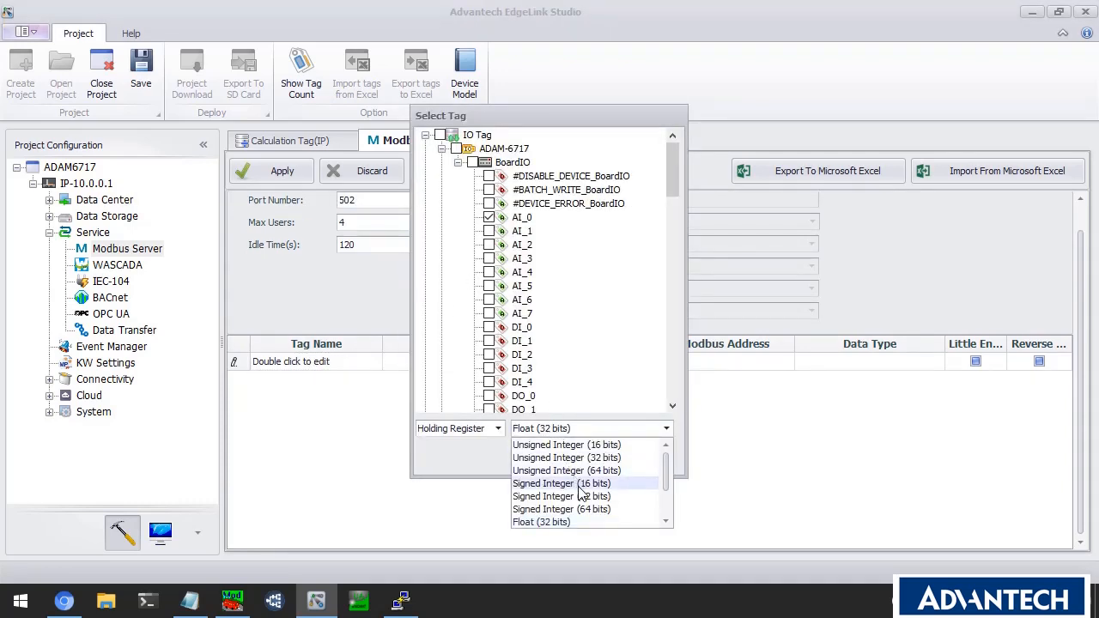
pyautogui.click(606, 445)
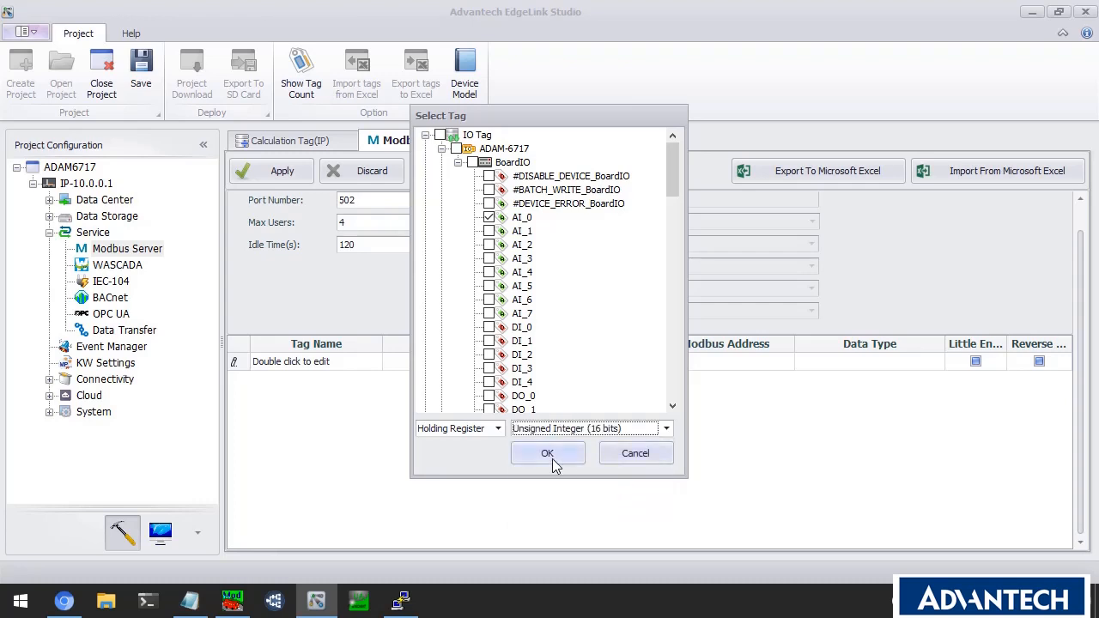
pyautogui.click(552, 457)
pyautogui.doubleClick(344, 380)
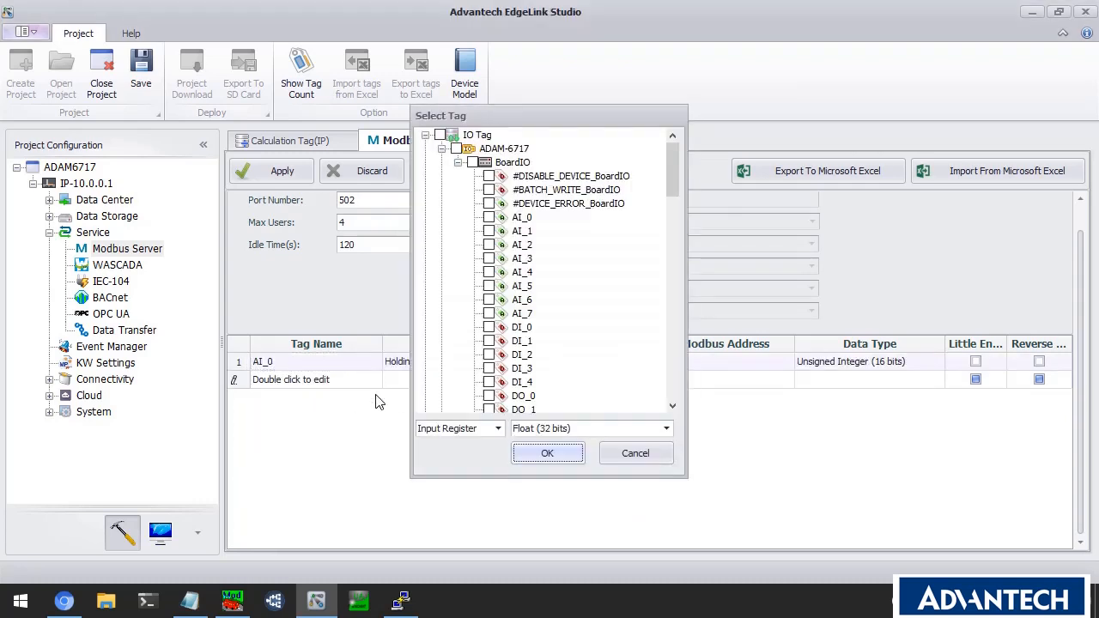
pyautogui.scroll(-3, 519, 375)
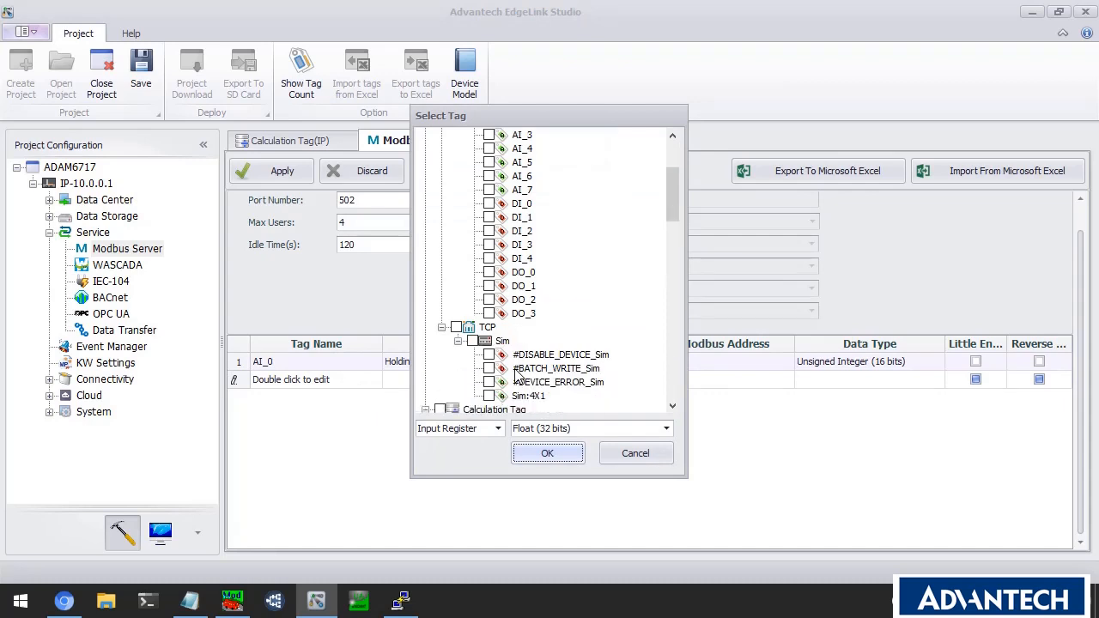
pyautogui.click(488, 395)
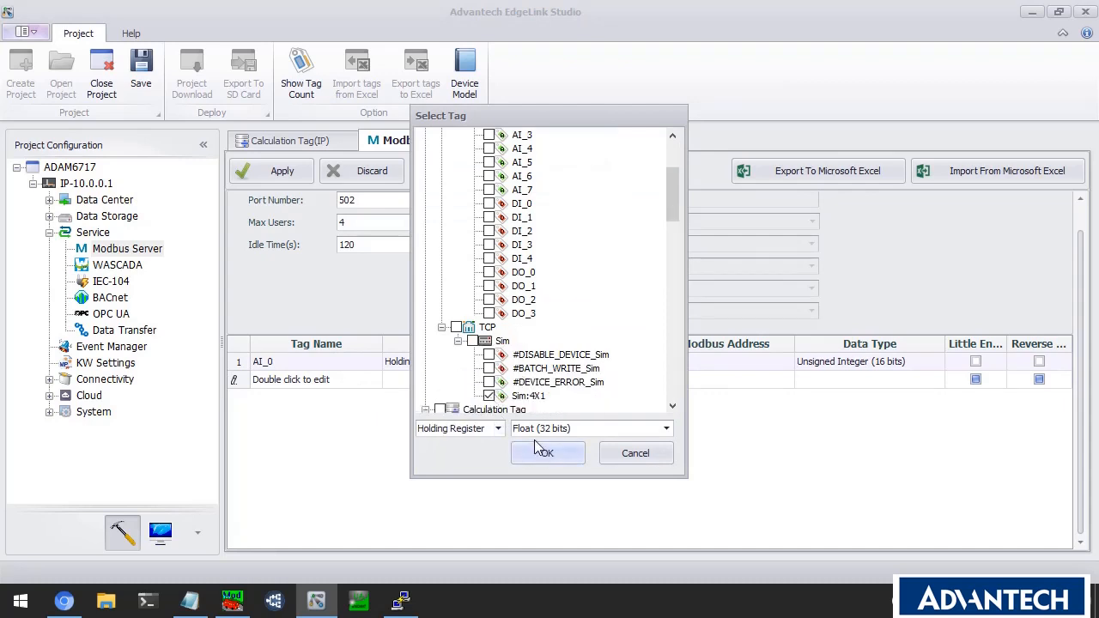
pyautogui.click(549, 428)
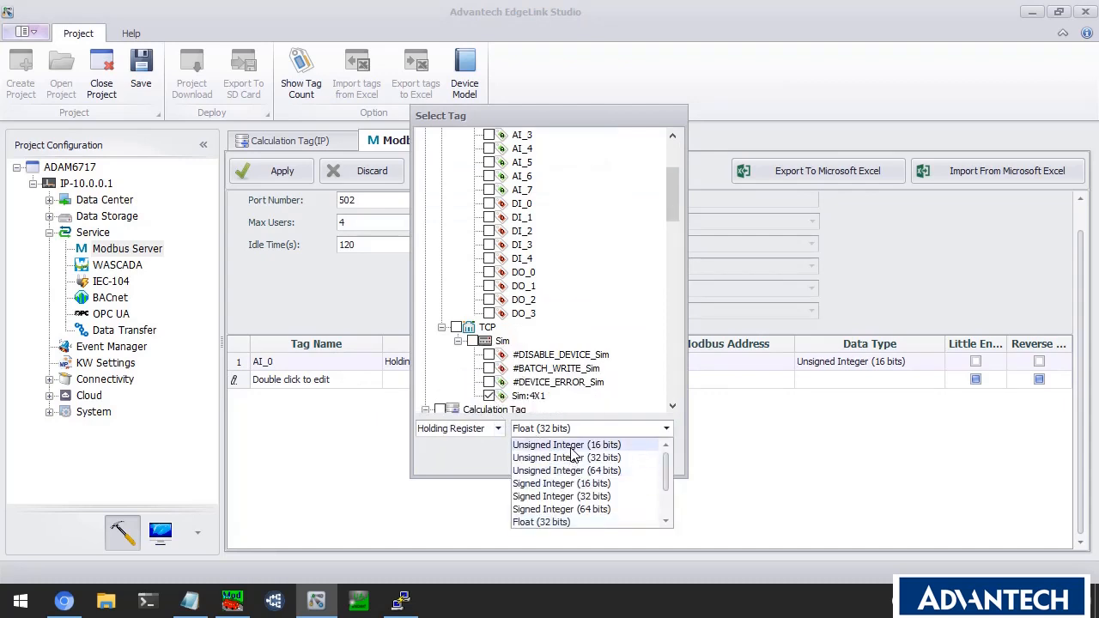
pyautogui.click(571, 445)
pyautogui.click(550, 455)
# Map FiveMin as a 16-bit unsigned holding register, then apply and close Modbus settings.
pyautogui.doubleClick(343, 397)
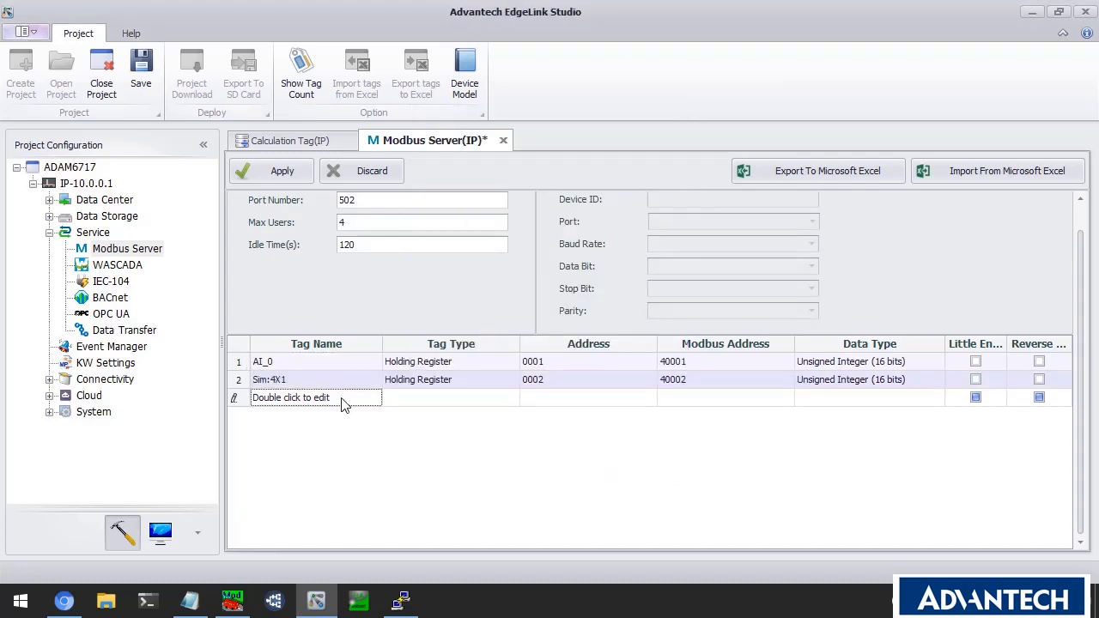
pyautogui.scroll(-2, 532, 390)
pyautogui.scroll(-3, 532, 390)
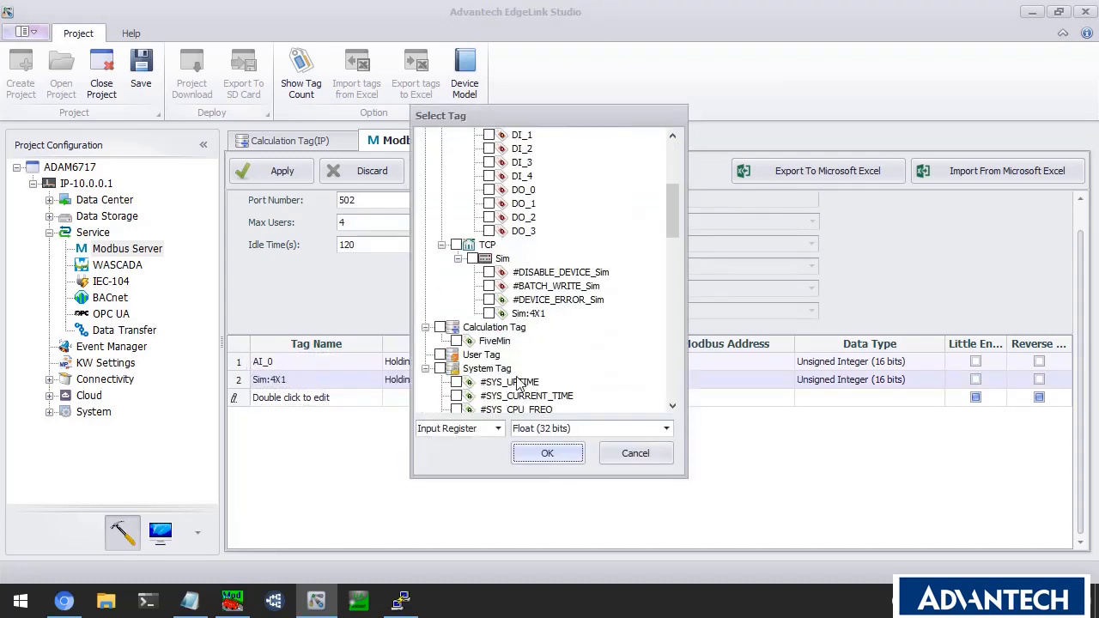
pyautogui.click(457, 341)
pyautogui.click(537, 429)
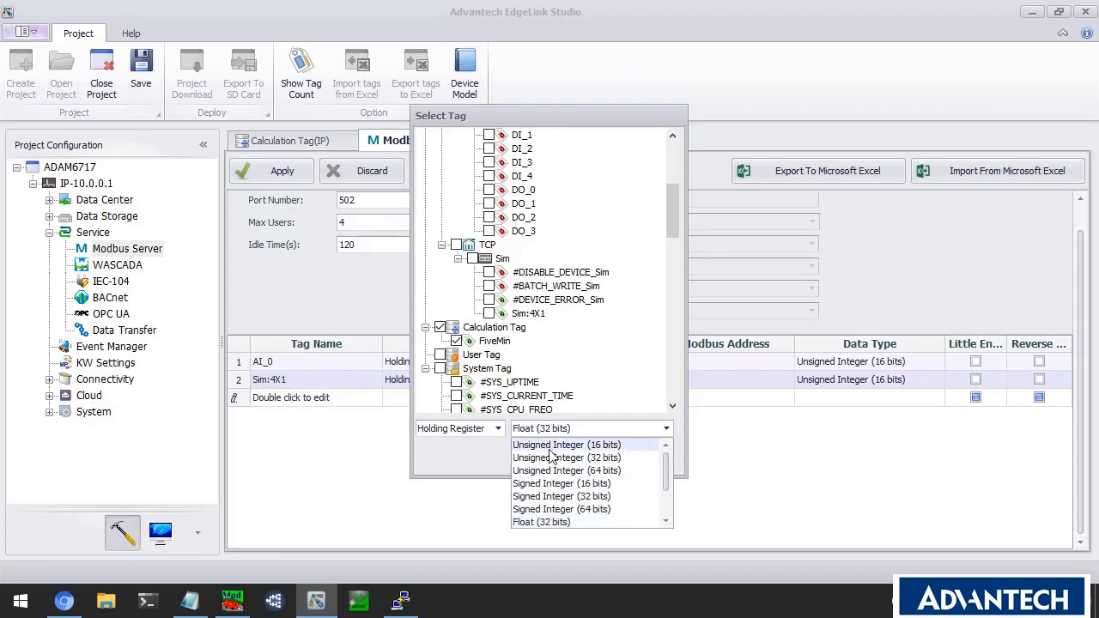
pyautogui.click(565, 446)
pyautogui.click(544, 451)
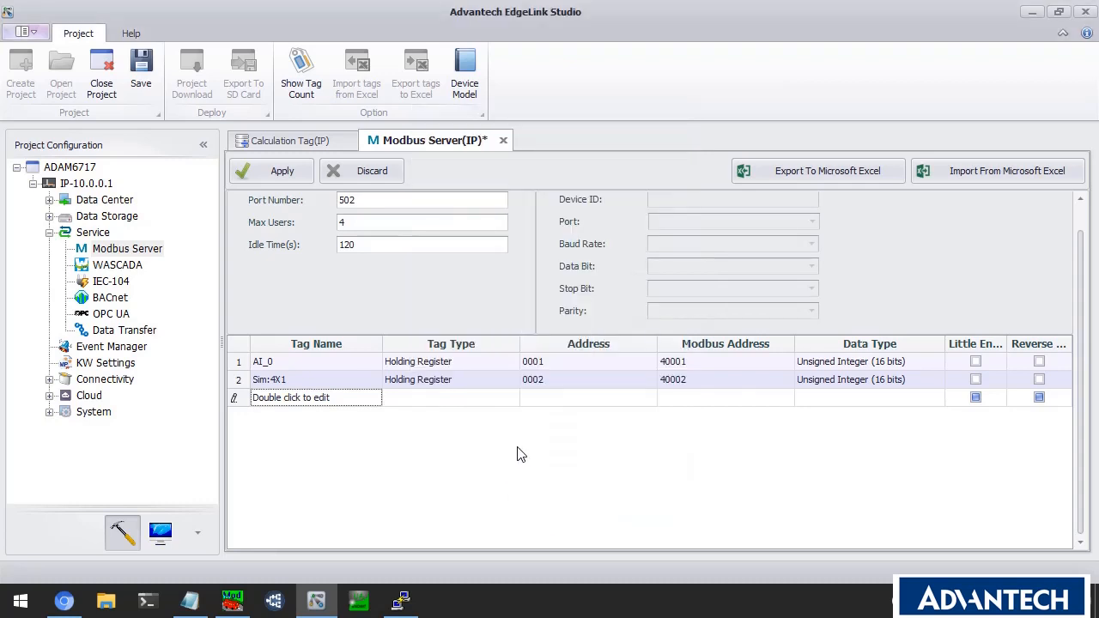
pyautogui.click(292, 173)
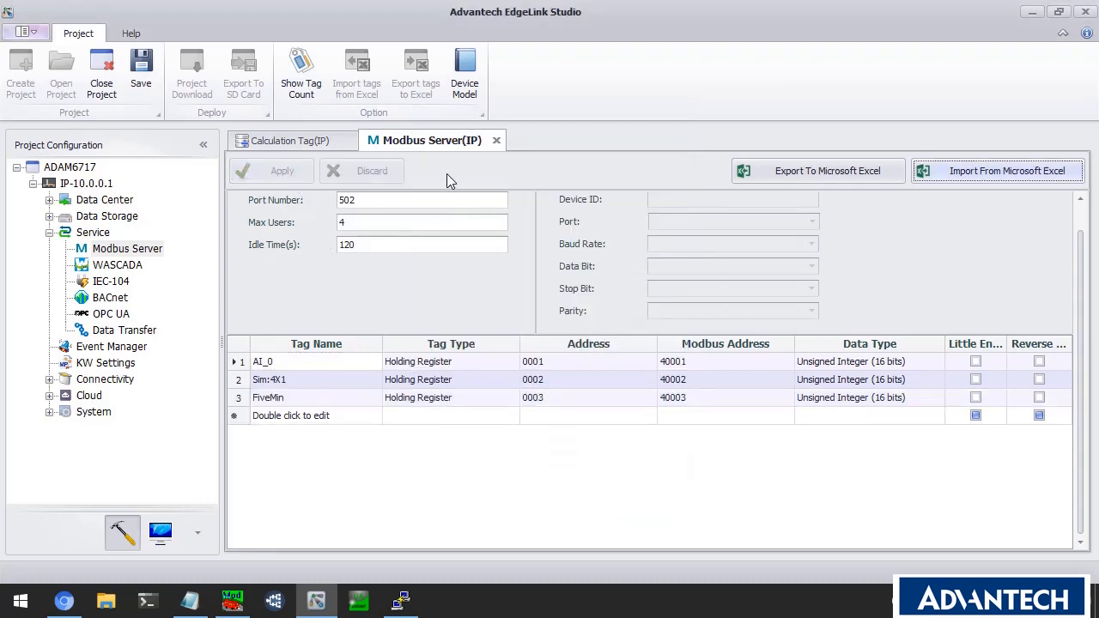
pyautogui.click(496, 141)
# Enable the OPC UA service on port 51210.
pyautogui.click(370, 141)
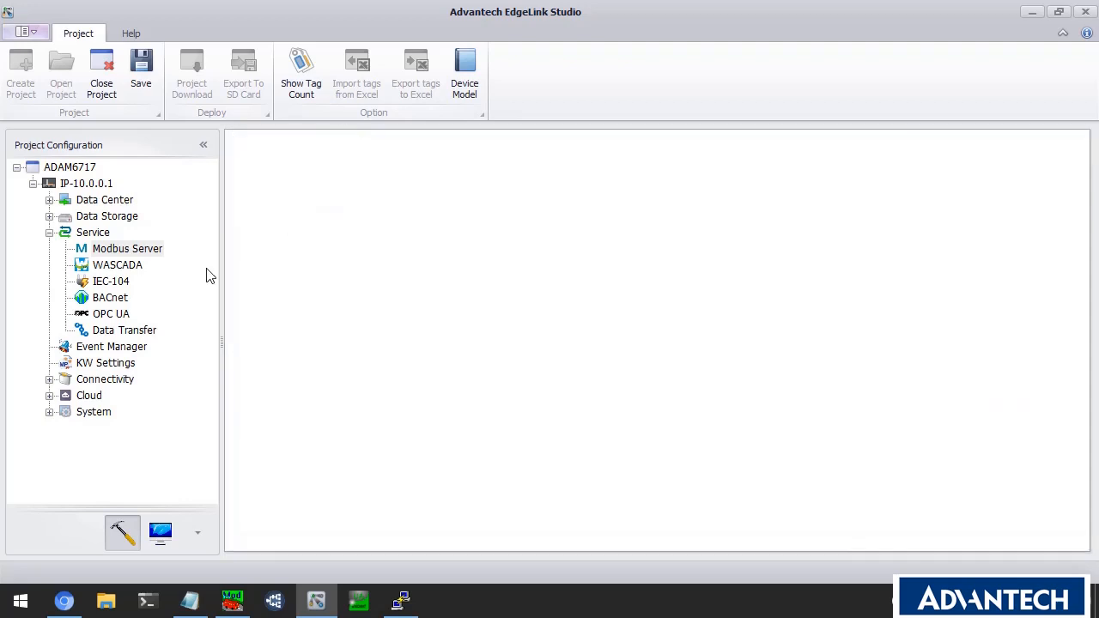
pyautogui.click(125, 315)
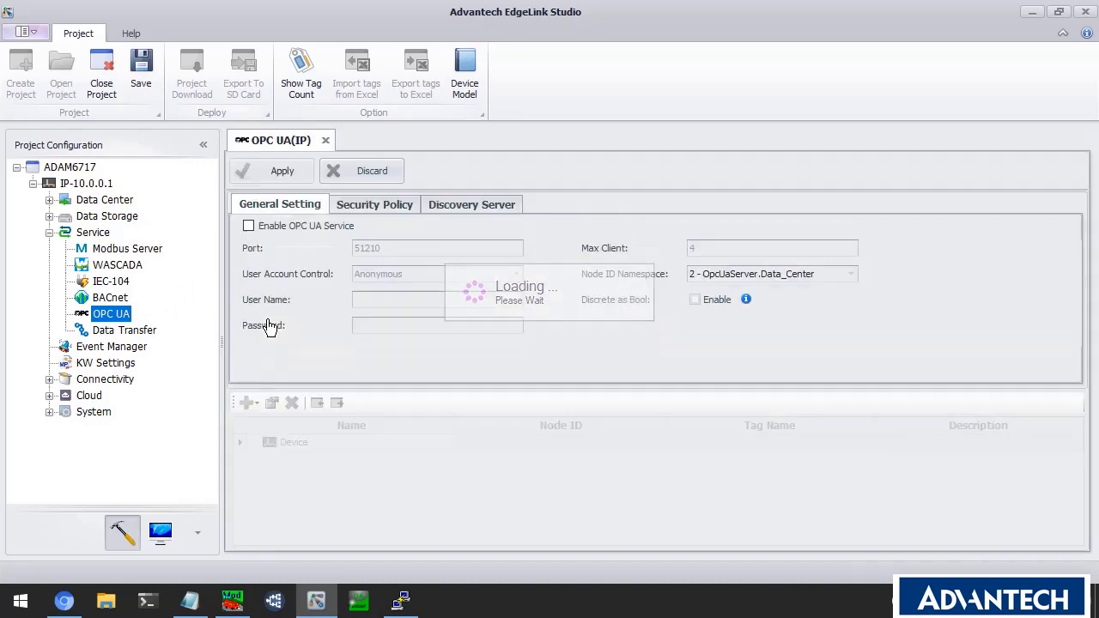
pyautogui.click(249, 226)
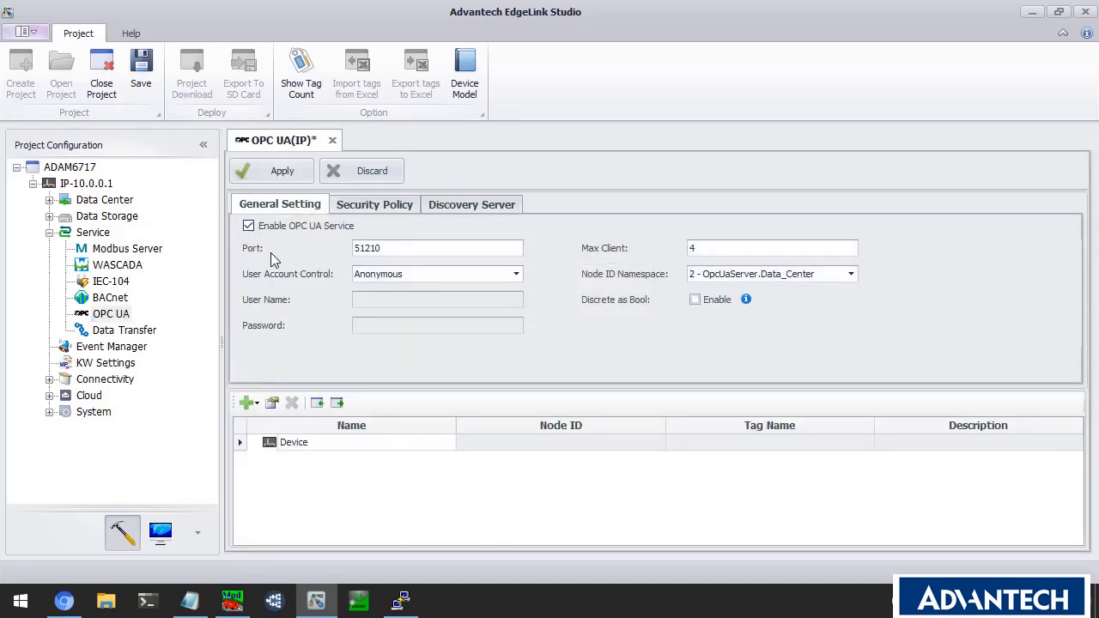
pyautogui.click(391, 247)
pyautogui.moveTo(391, 247); pyautogui.dragTo(348, 300)
# Add AI_0, DI_0, Sim:4X1 and FiveMin under the OPC UA Device node, then open Event Manager.
pyautogui.click(336, 444)
pyautogui.rightClick(327, 445)
pyautogui.moveTo(365, 457)
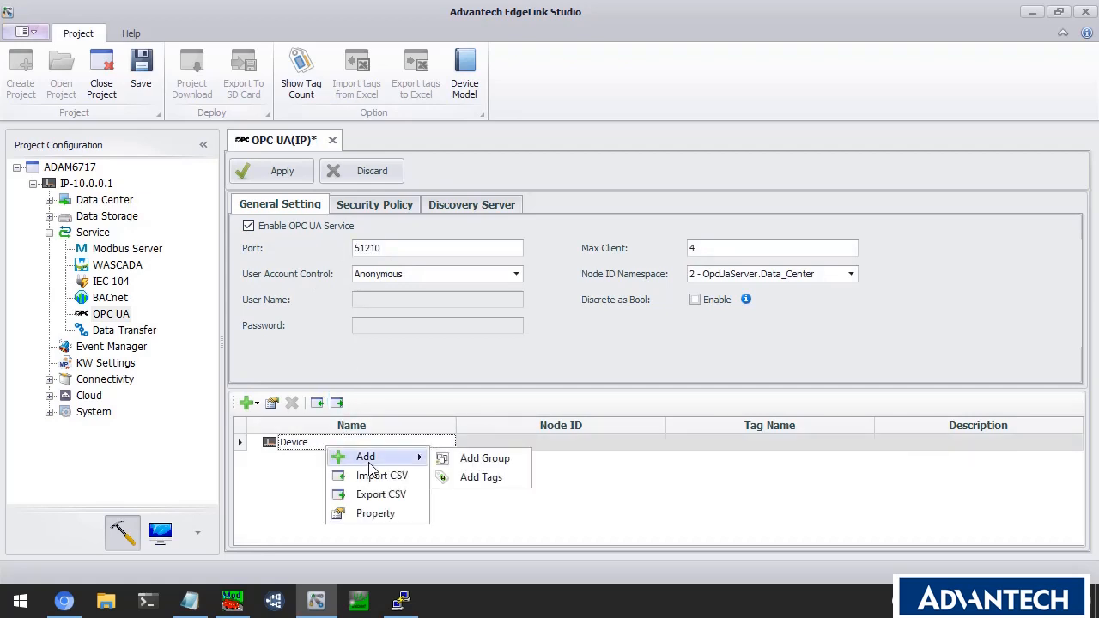
pyautogui.click(480, 477)
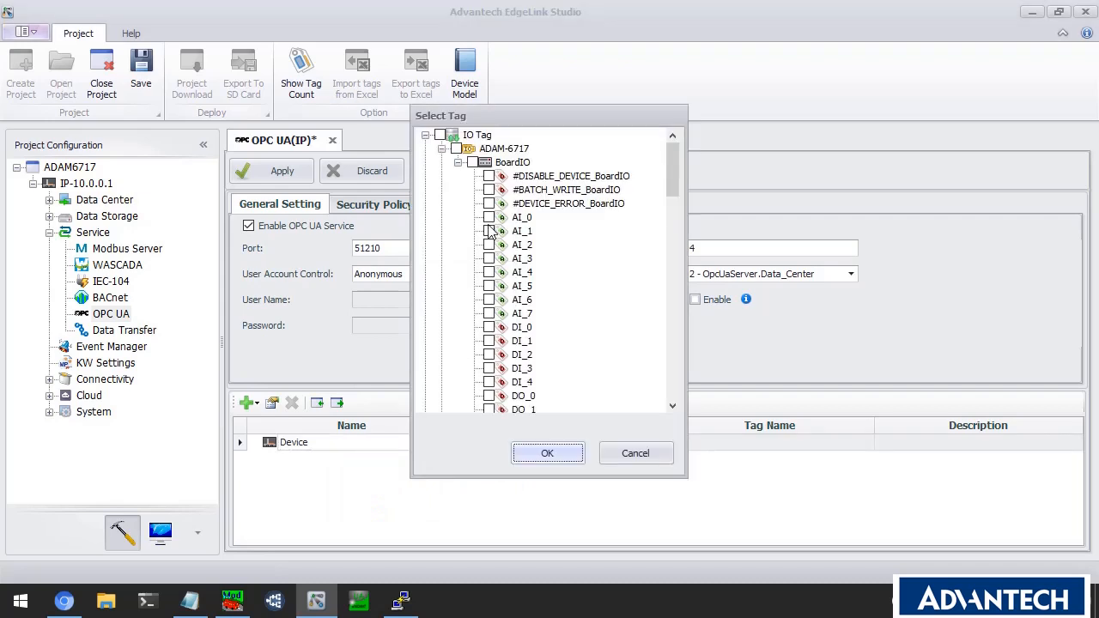
pyautogui.click(488, 217)
pyautogui.scroll(-4, 513, 269)
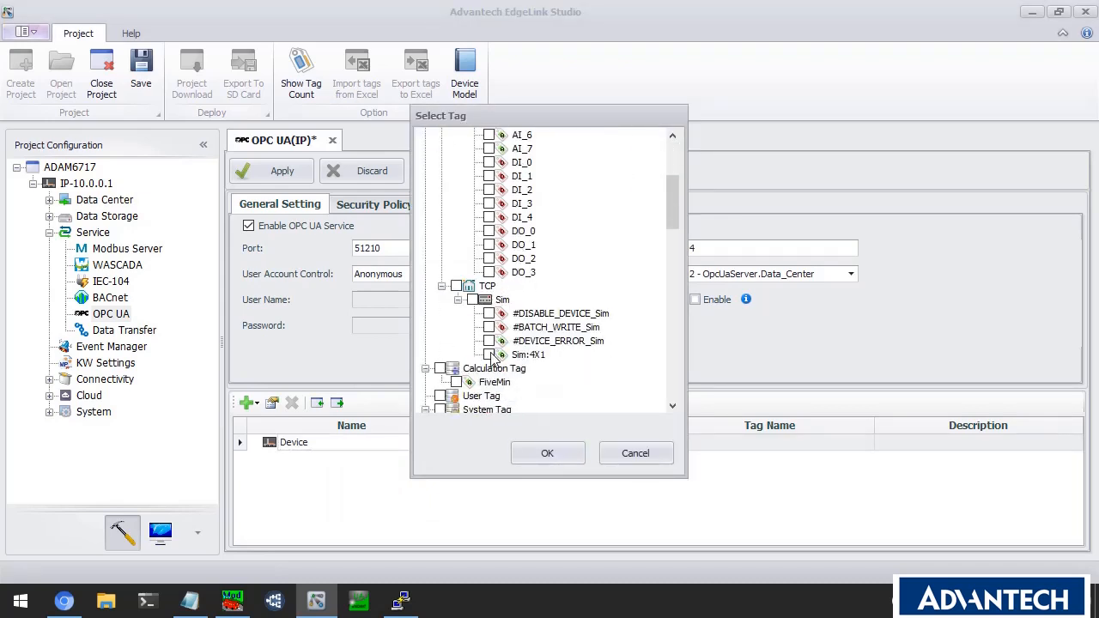
pyautogui.click(456, 382)
pyautogui.click(489, 162)
pyautogui.click(547, 454)
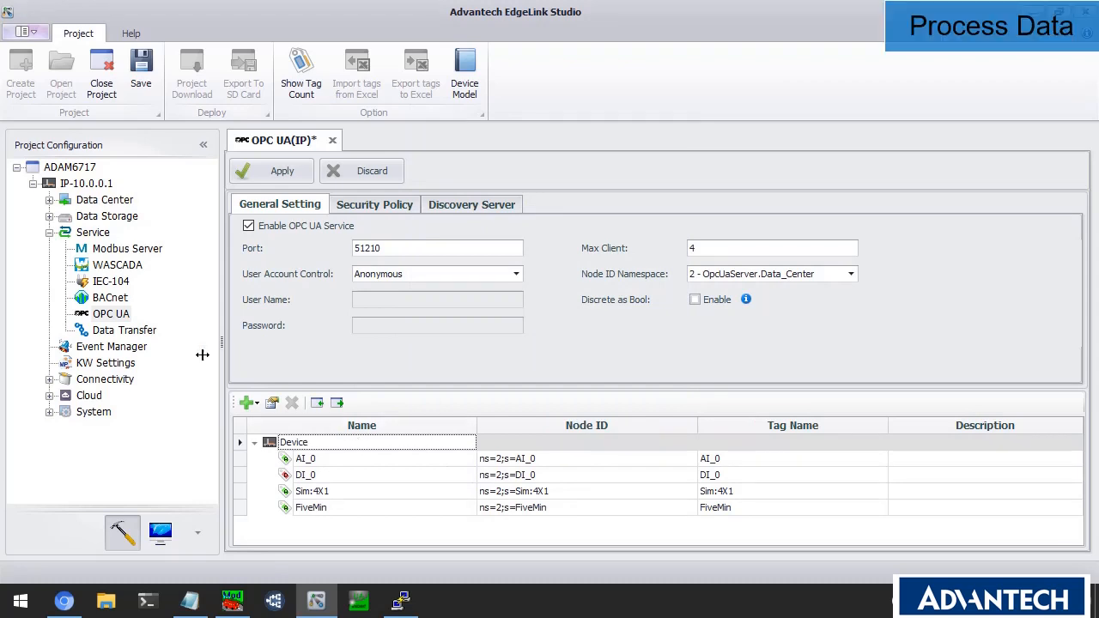
pyautogui.click(49, 231)
pyautogui.click(96, 251)
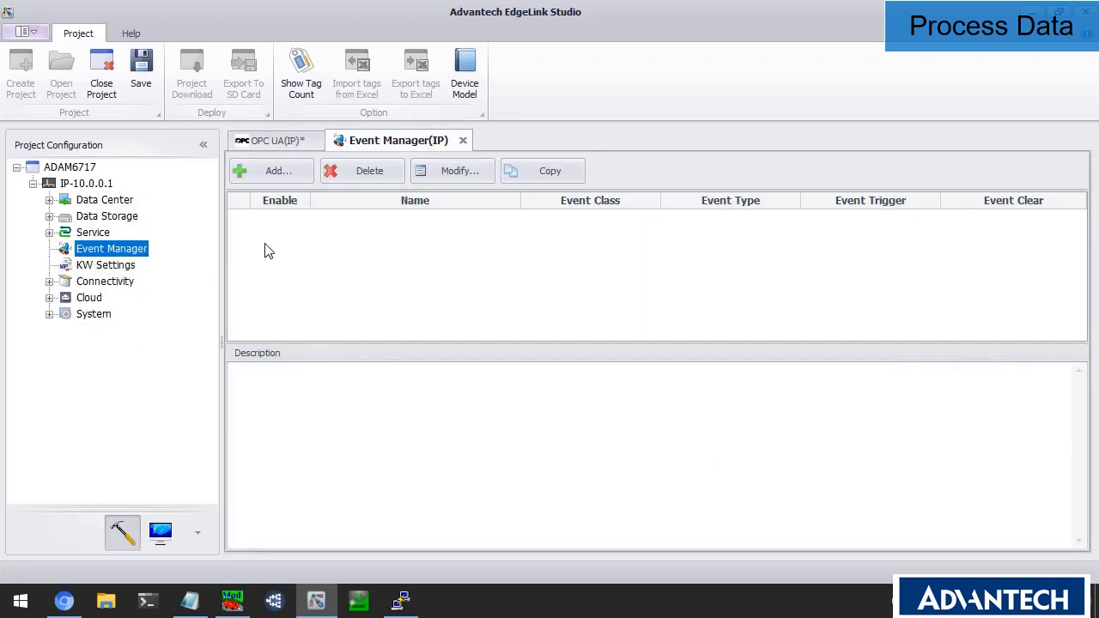
# Review a new event's Tag value changed, Out of range, Send Email options, cancel it, close both tabs.
pyautogui.click(282, 178)
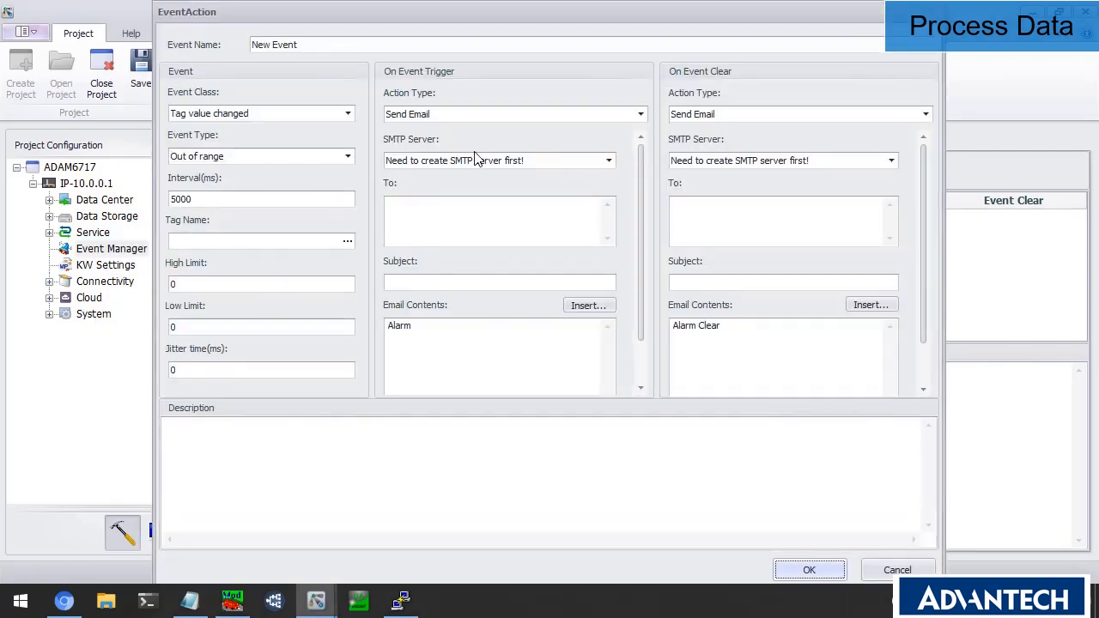
pyautogui.click(348, 113)
pyautogui.click(342, 129)
pyautogui.click(343, 158)
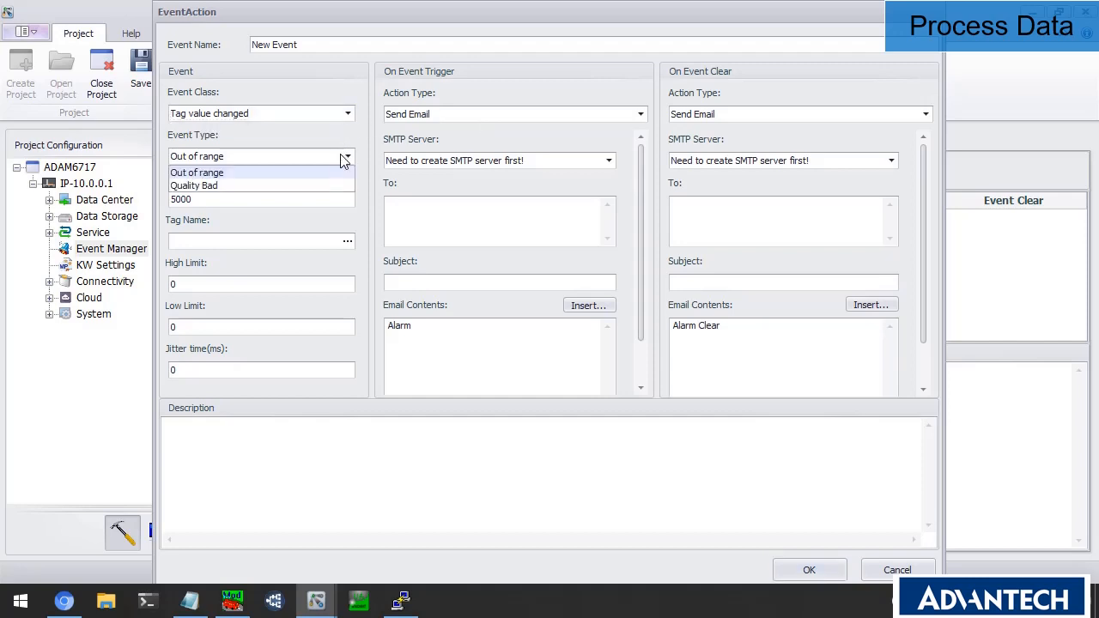
pyautogui.click(343, 160)
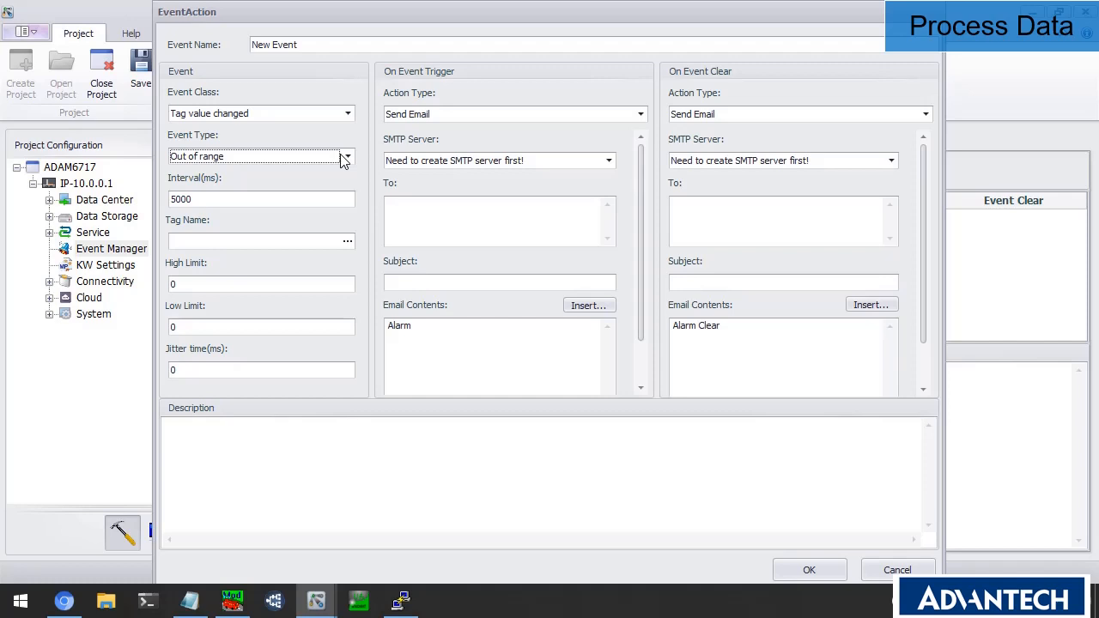
pyautogui.click(418, 116)
pyautogui.click(417, 120)
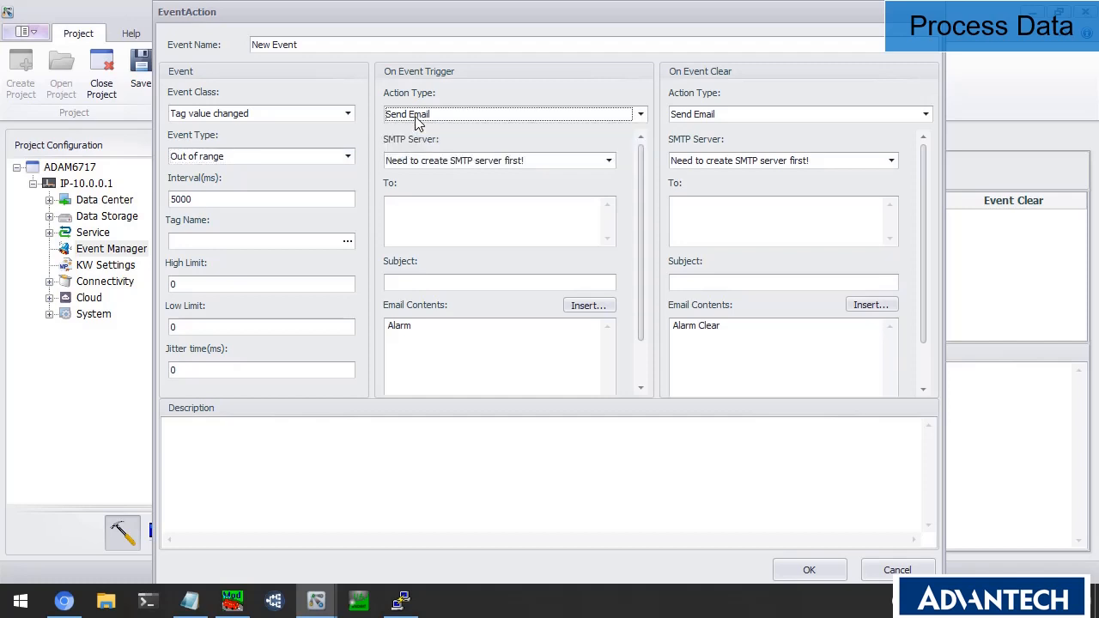
pyautogui.click(416, 120)
pyautogui.click(498, 104)
pyautogui.click(897, 570)
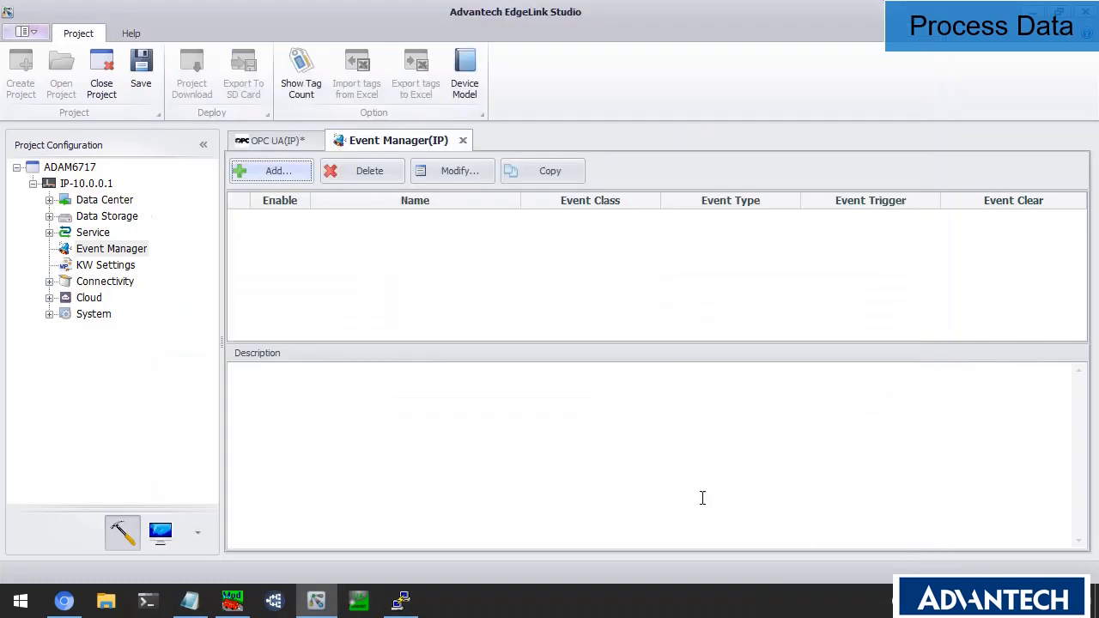
pyautogui.click(461, 141)
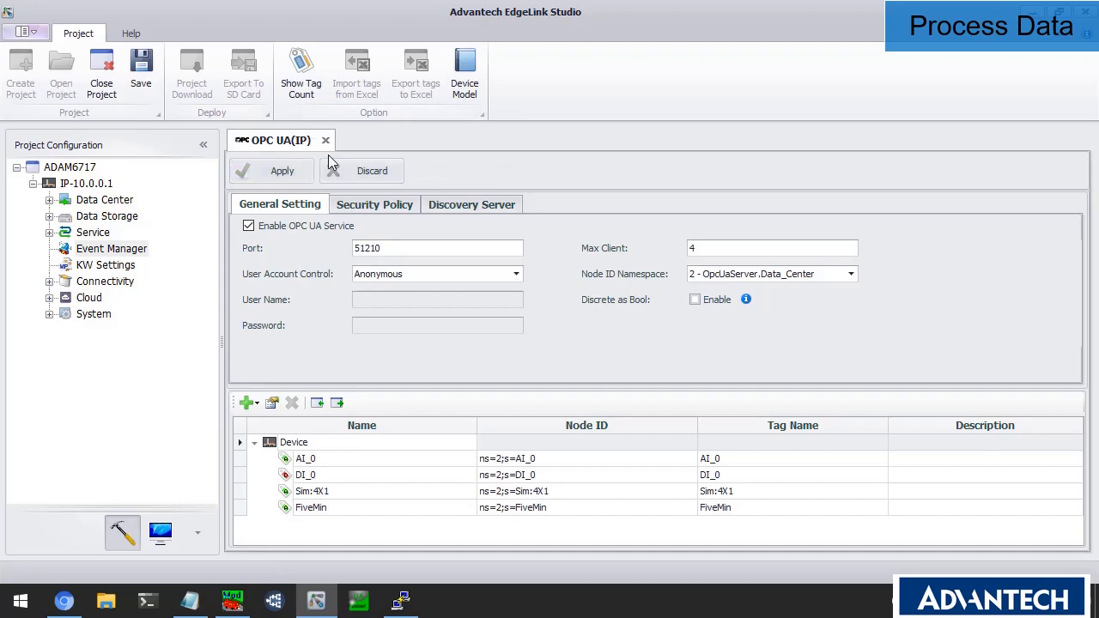
pyautogui.click(332, 140)
# Open KW Settings, tick KW eCLR, then close the page answering No to saving.
pyautogui.click(124, 269)
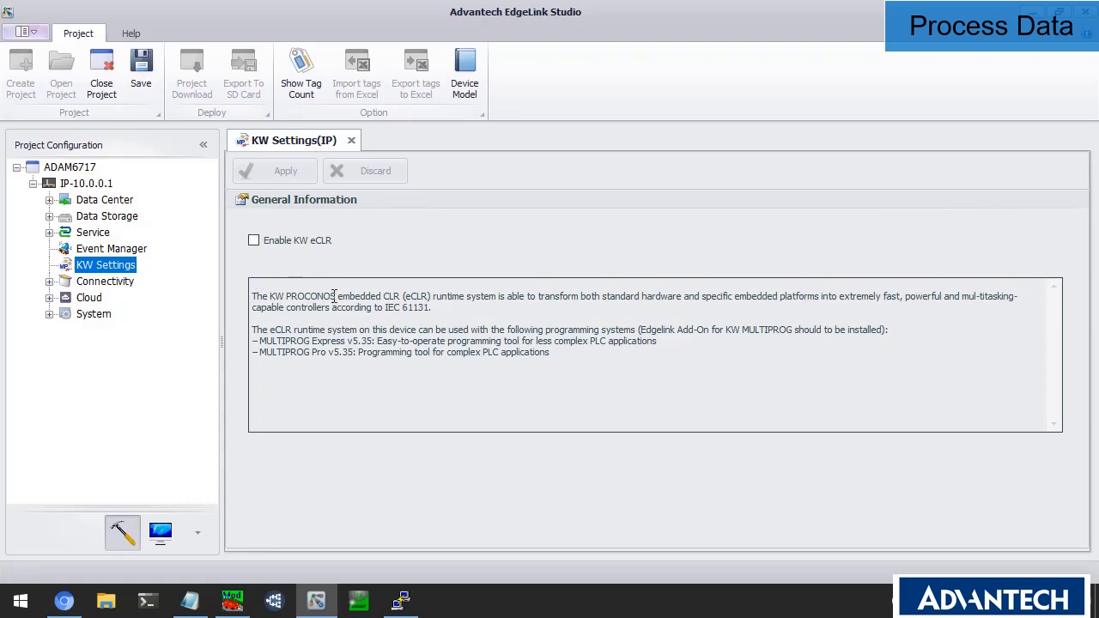
pyautogui.moveTo(336, 298); pyautogui.dragTo(492, 299)
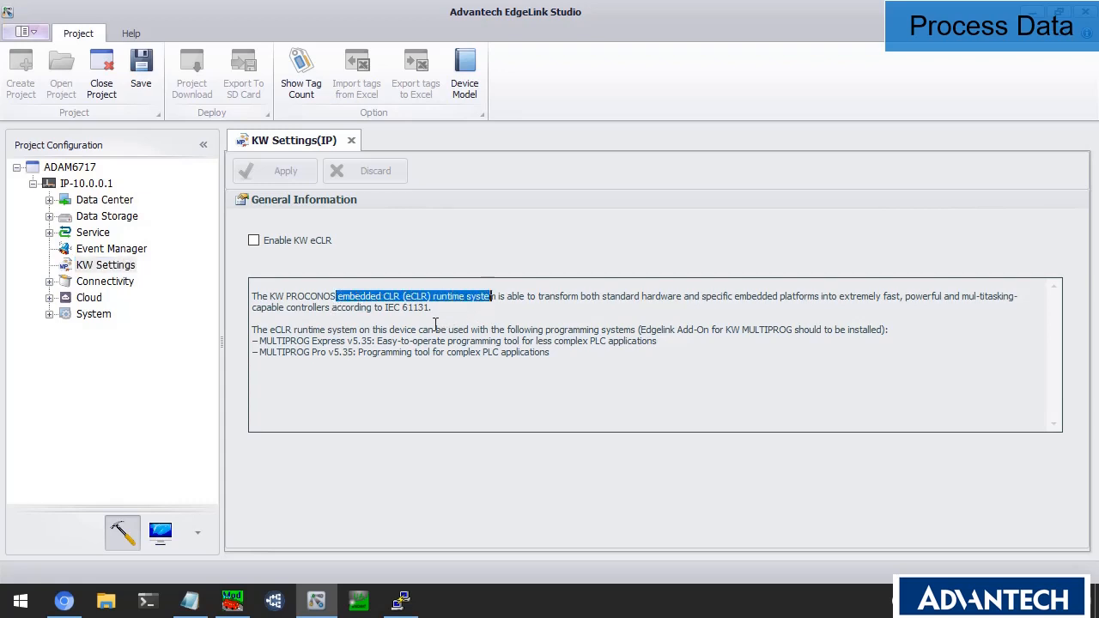
pyautogui.click(309, 286)
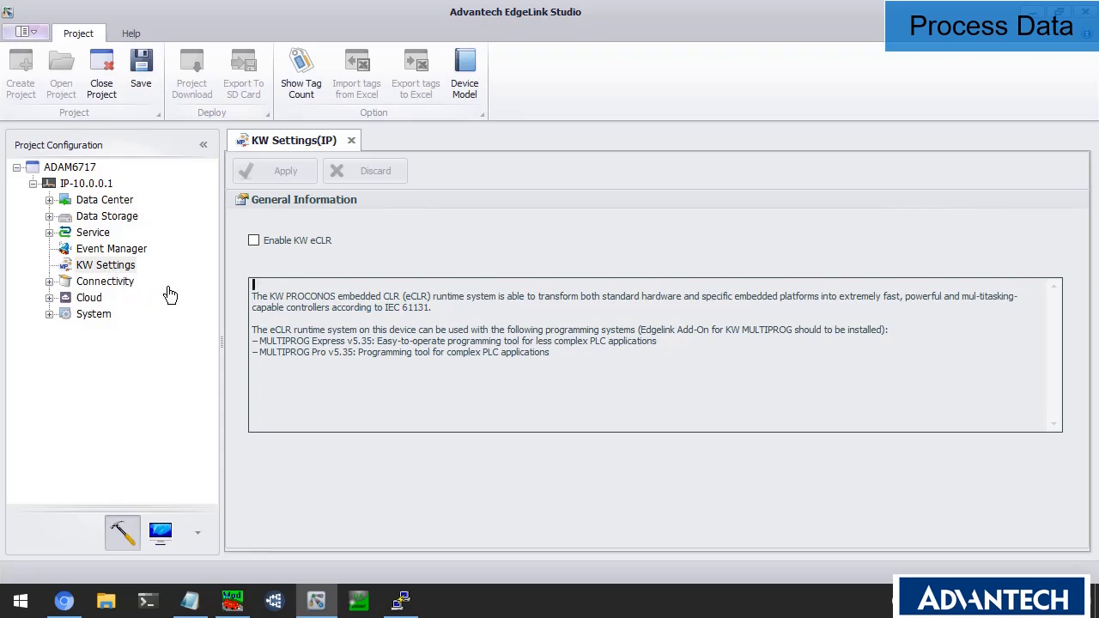
pyautogui.click(254, 242)
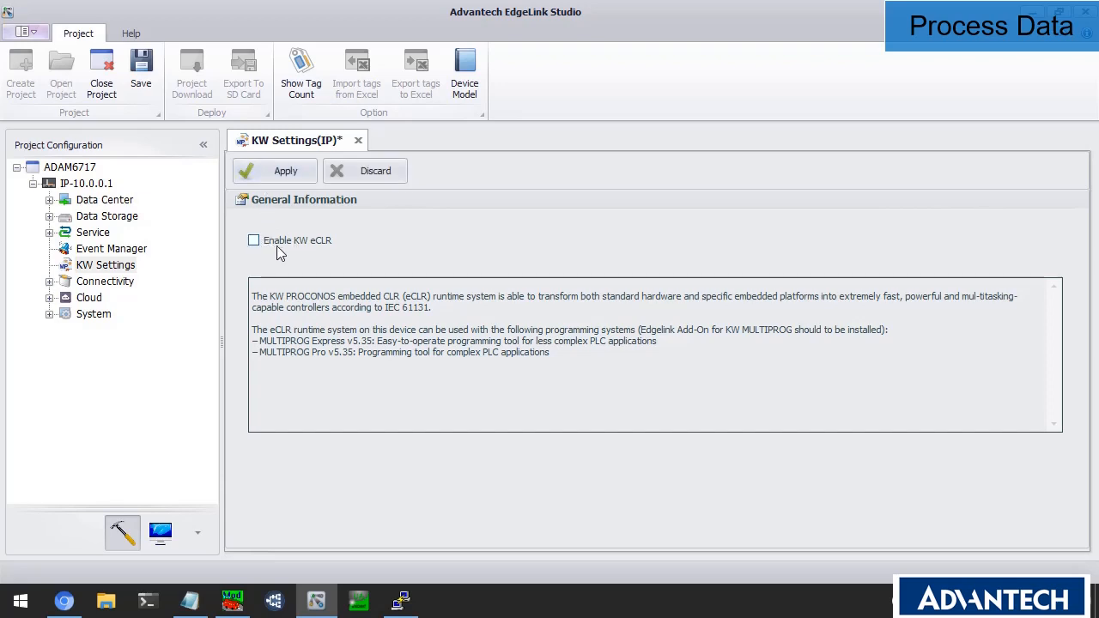
pyautogui.click(359, 142)
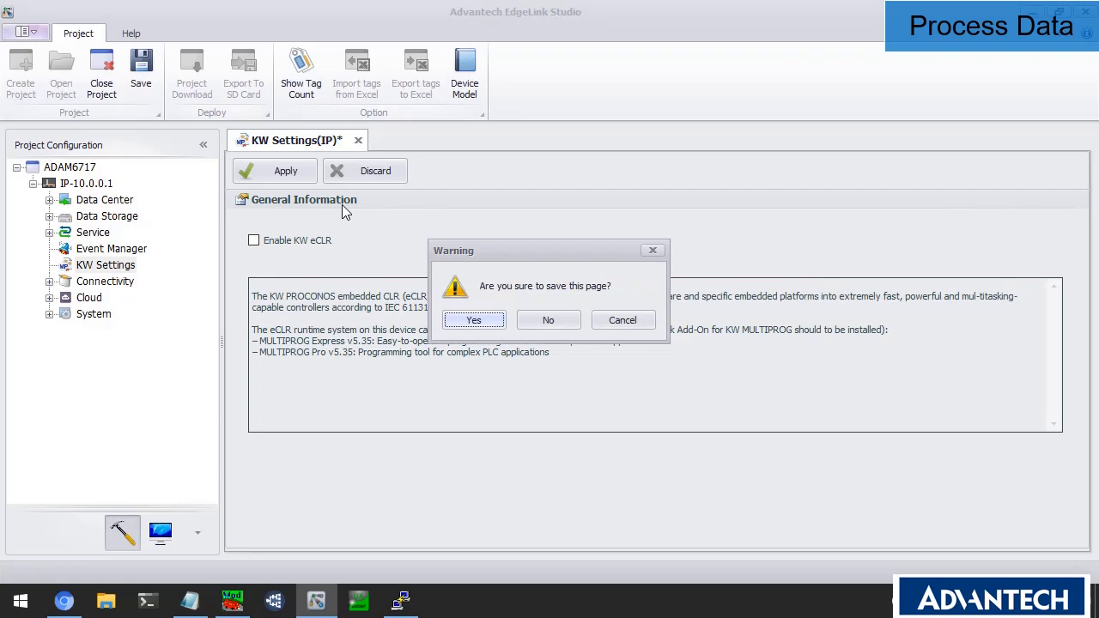
pyautogui.click(541, 318)
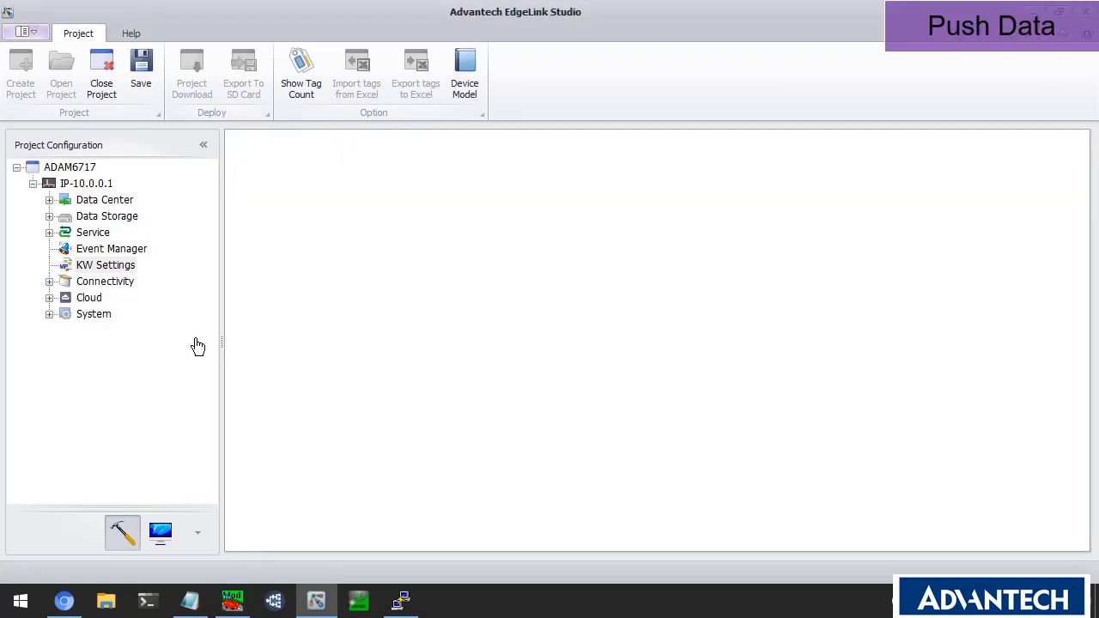
# Expand the Cloud branch and open the SimpleMQTT connection settings.
pyautogui.click(96, 301)
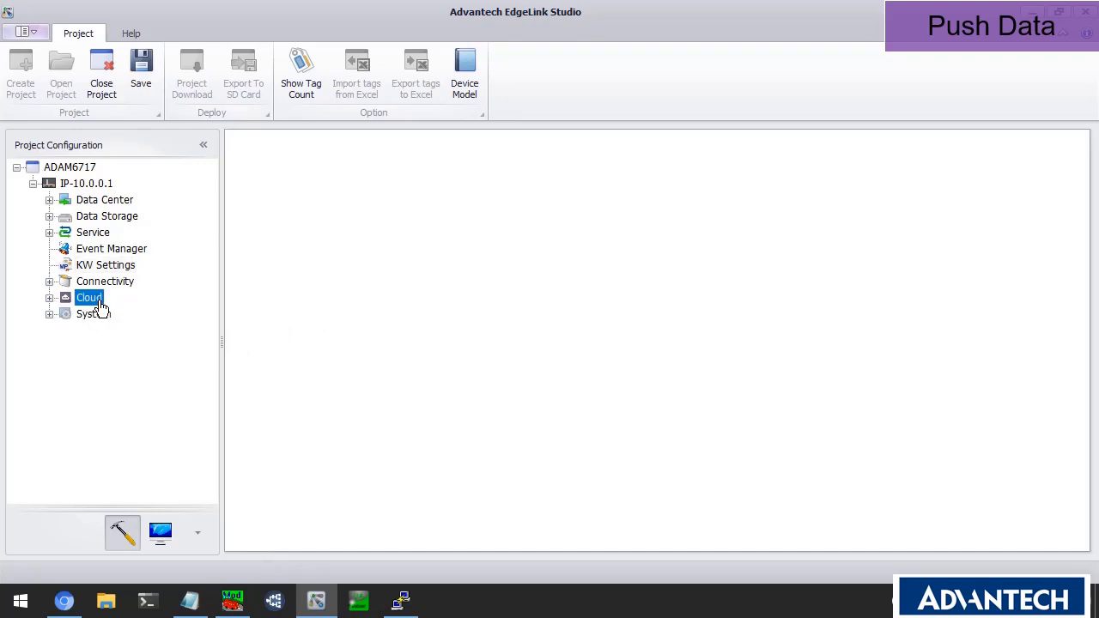
pyautogui.click(50, 298)
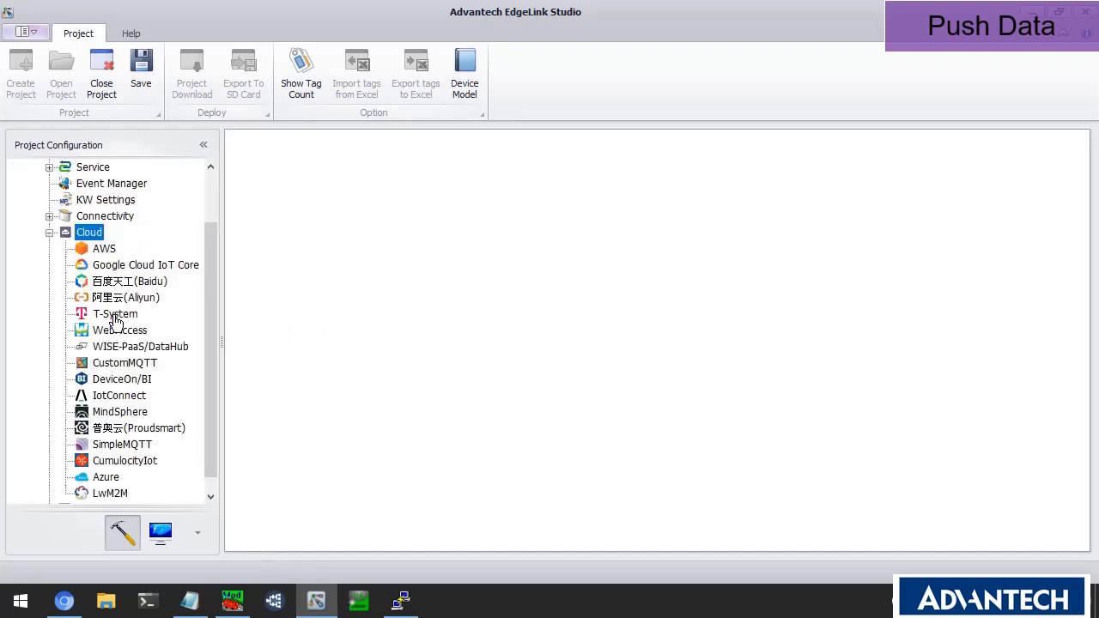
pyautogui.moveTo(215, 305); pyautogui.dragTo(216, 339)
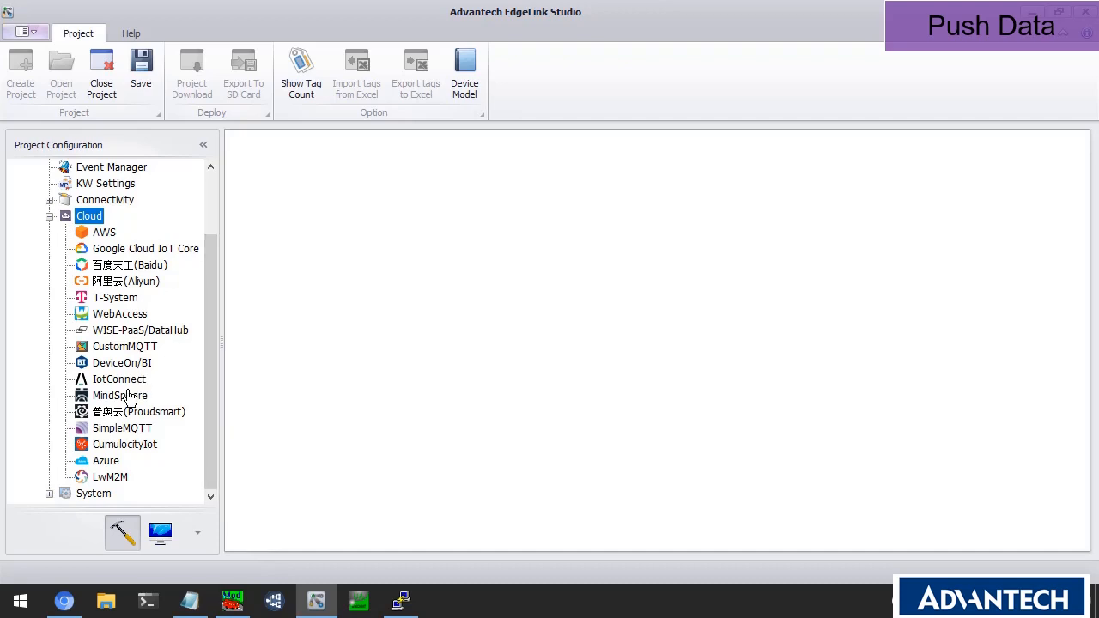
pyautogui.click(123, 428)
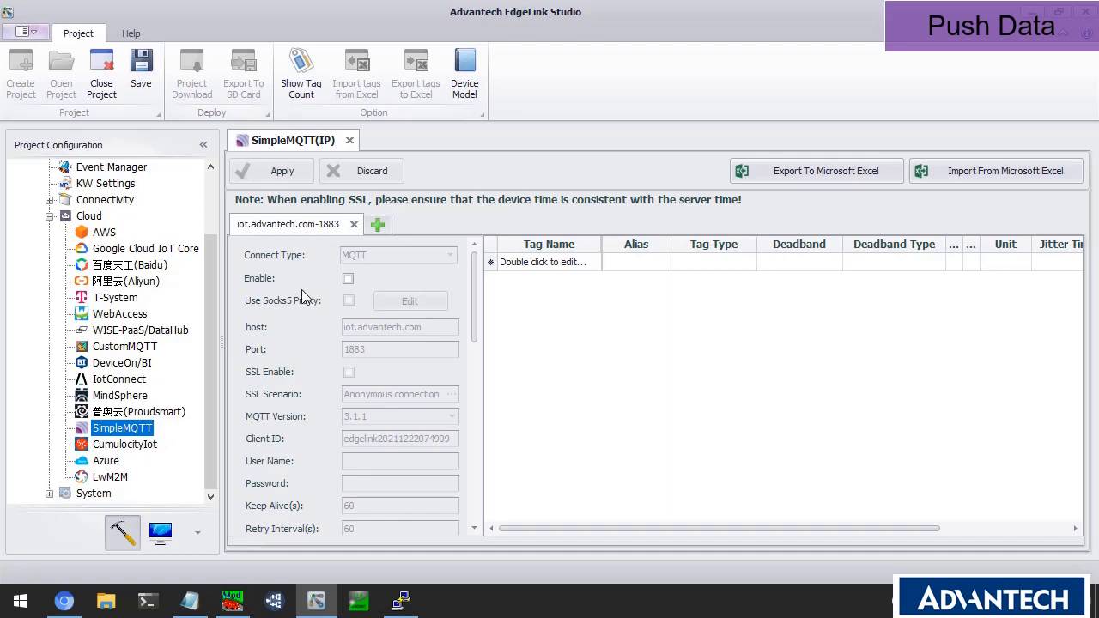
# Enable the SimpleMQTT connection and change its host to broker.mqttdashboard.com.
pyautogui.click(347, 278)
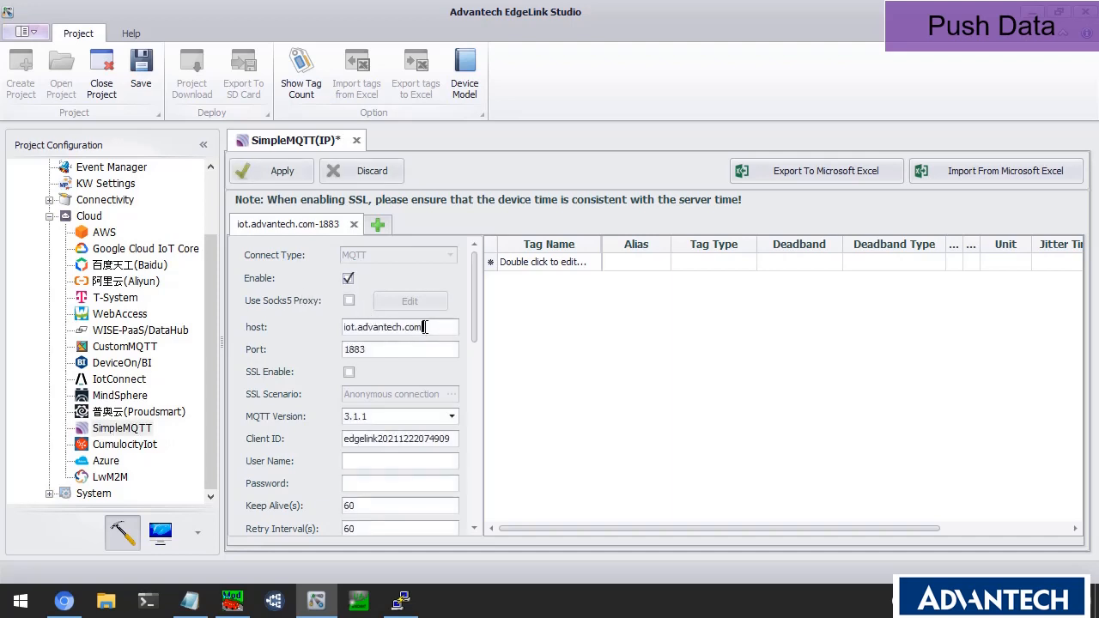
pyautogui.moveTo(425, 327); pyautogui.dragTo(304, 327)
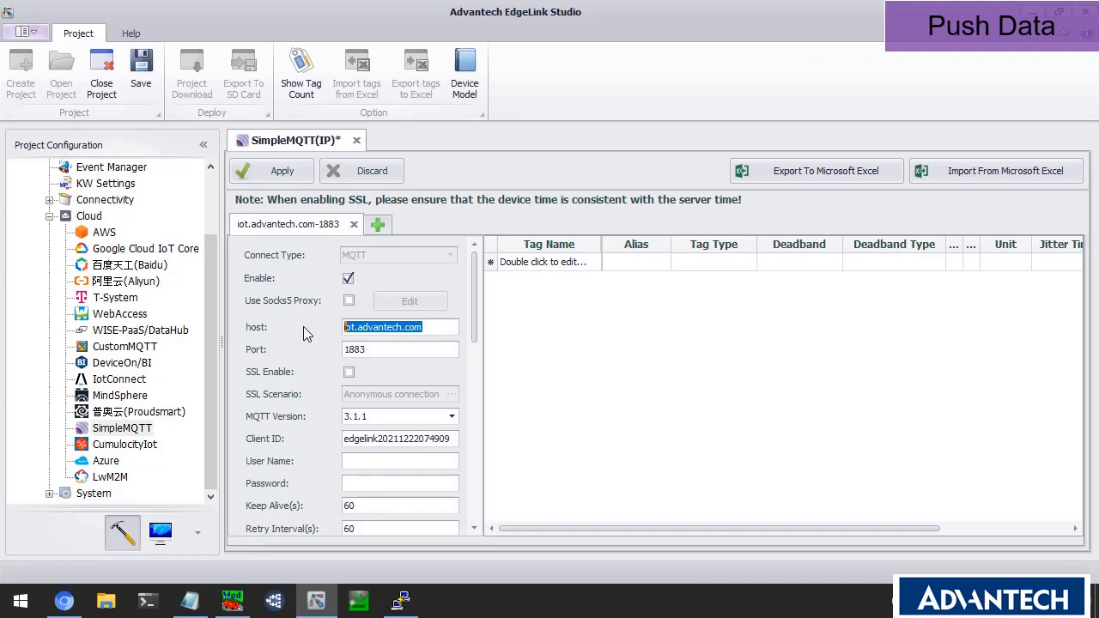
pyautogui.write('broker')
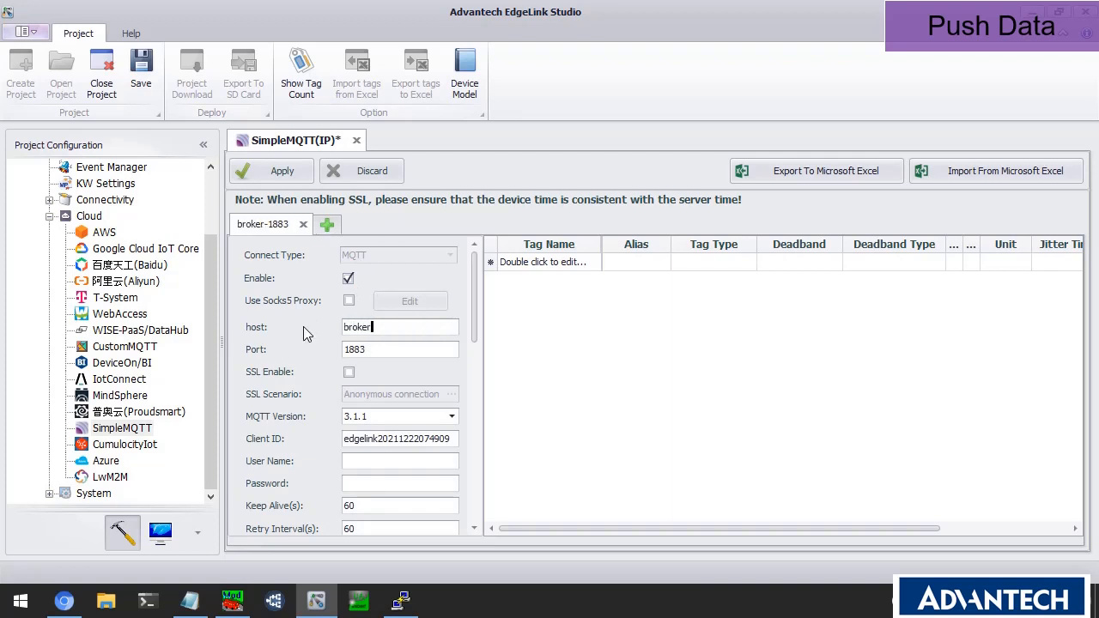
pyautogui.write('.mqtt')
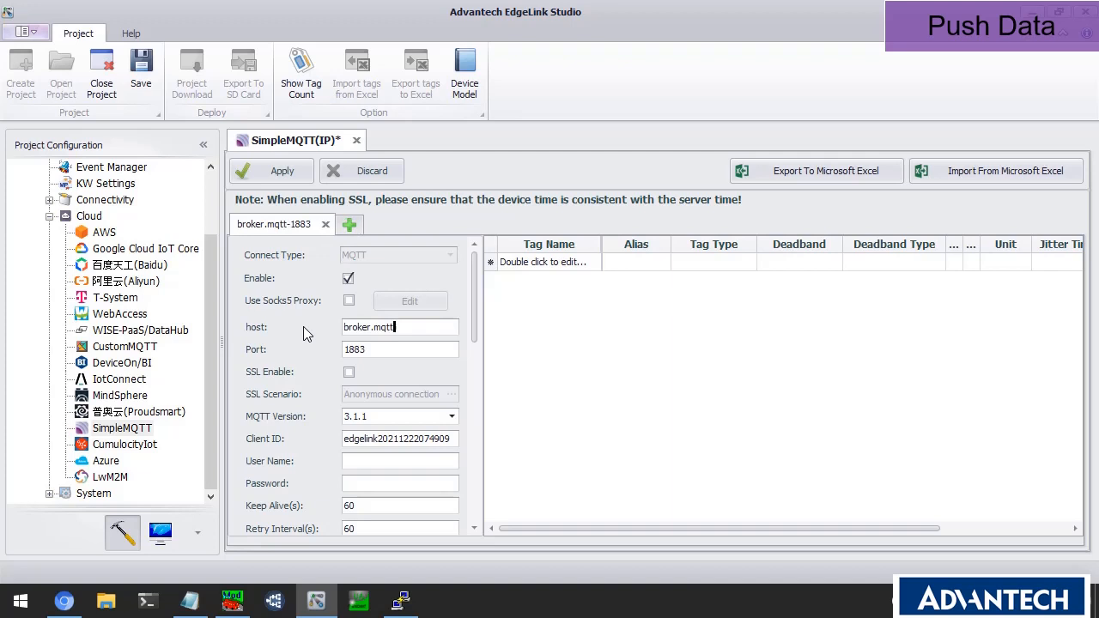
pyautogui.write('dash')
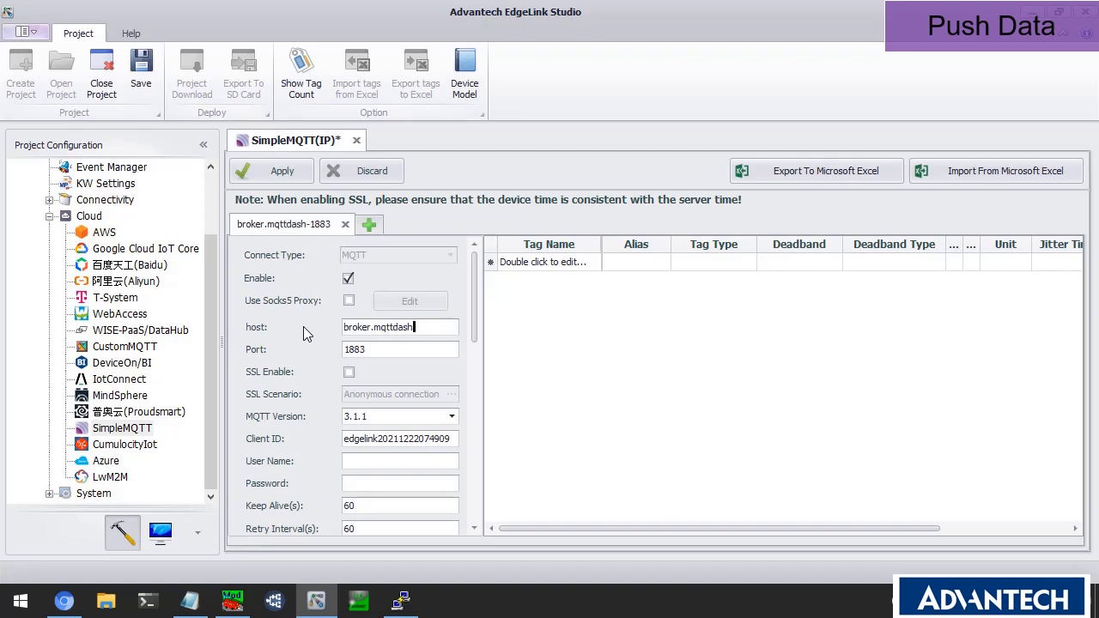
pyautogui.write('board.com')
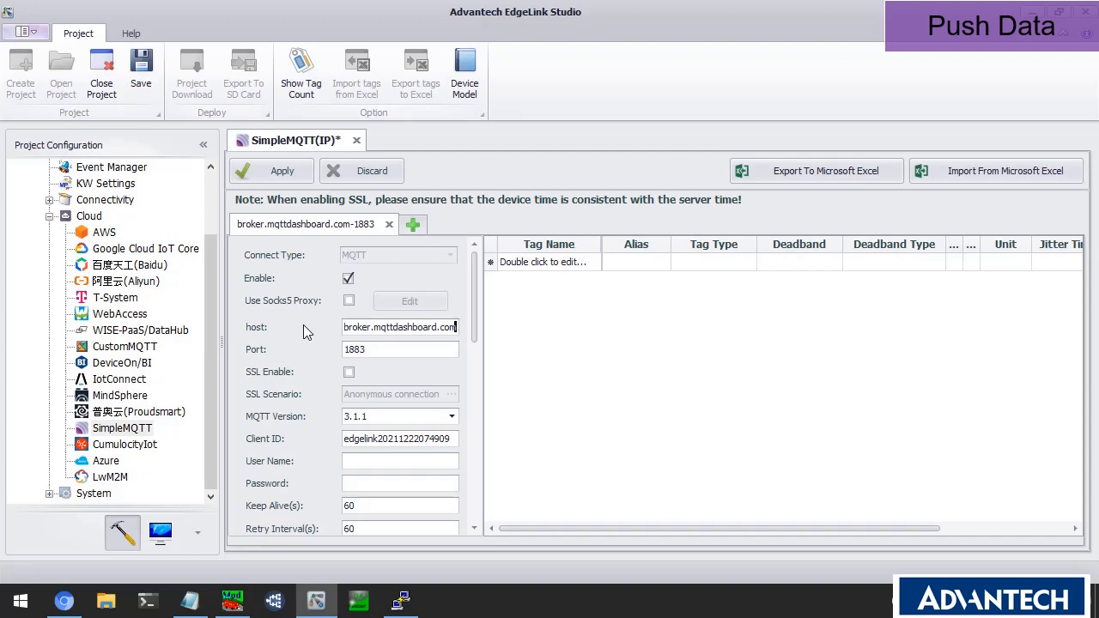
pyautogui.scroll(-3, 360, 341)
pyautogui.scroll(-3, 360, 342)
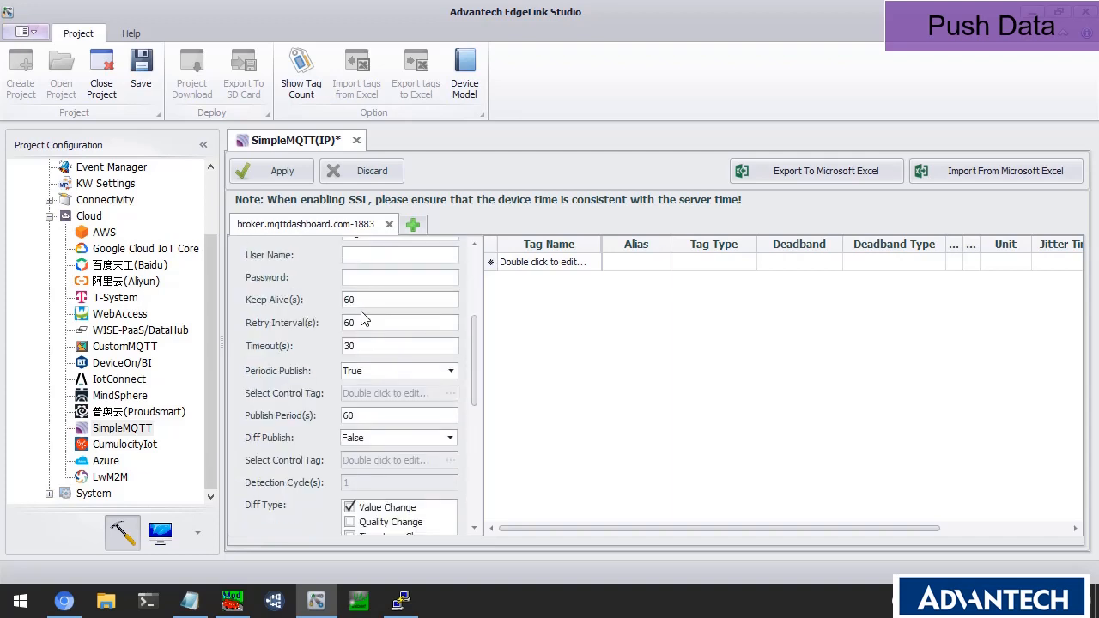
# Set Publish Period to 10 seconds and untick Enable data resume.
pyautogui.doubleClick(377, 416)
pyautogui.write('10')
pyautogui.scroll(-1, 378, 416)
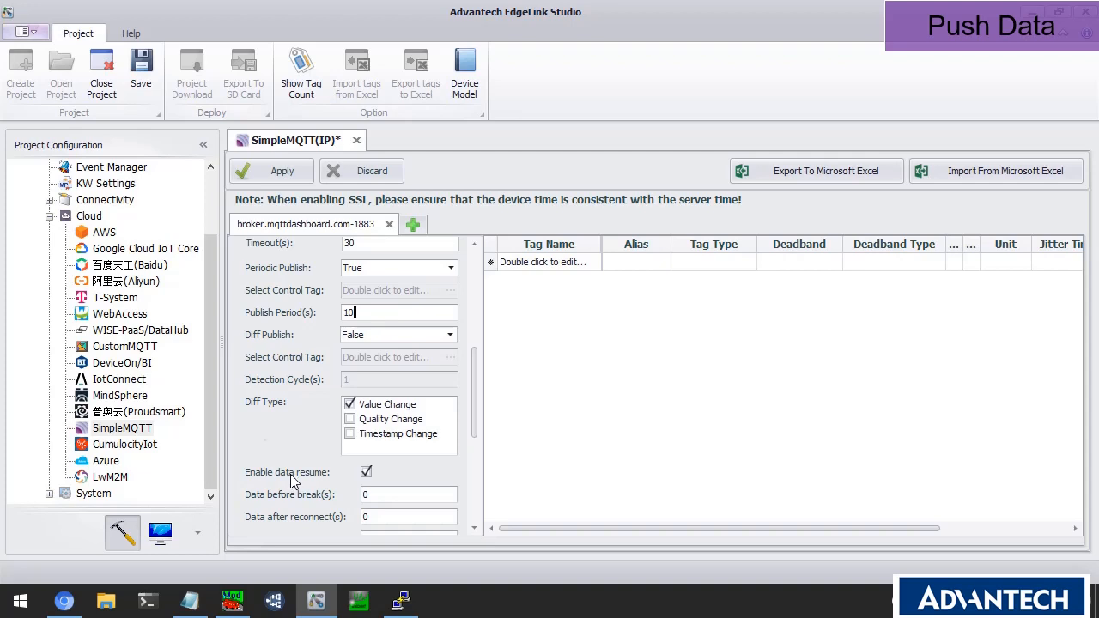
pyautogui.scroll(-3, 292, 481)
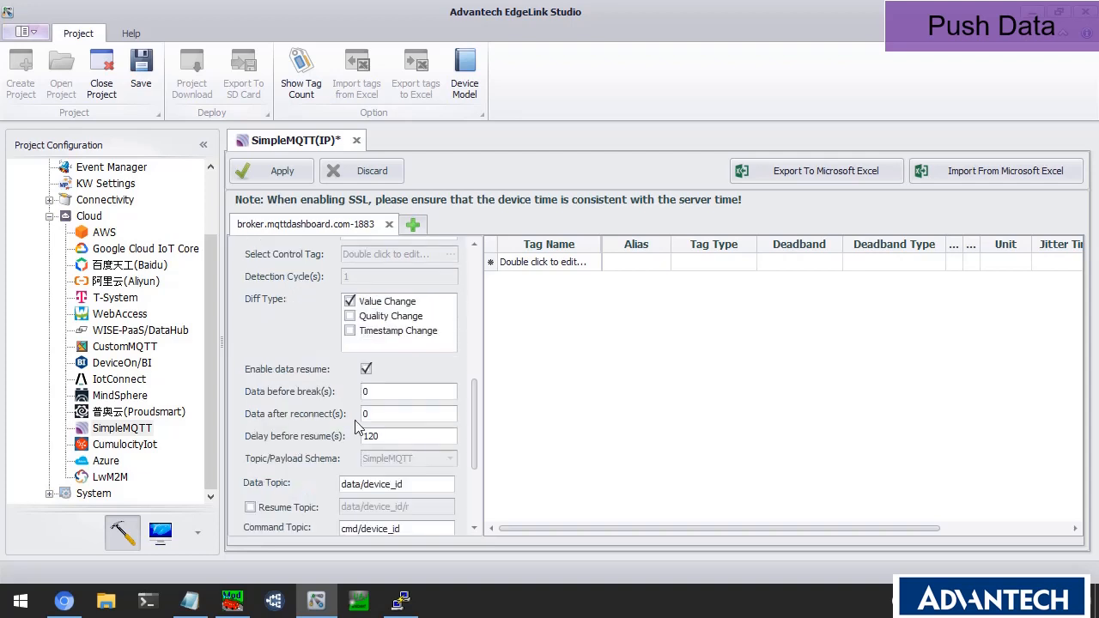
pyautogui.click(366, 369)
pyautogui.scroll(3, 370, 454)
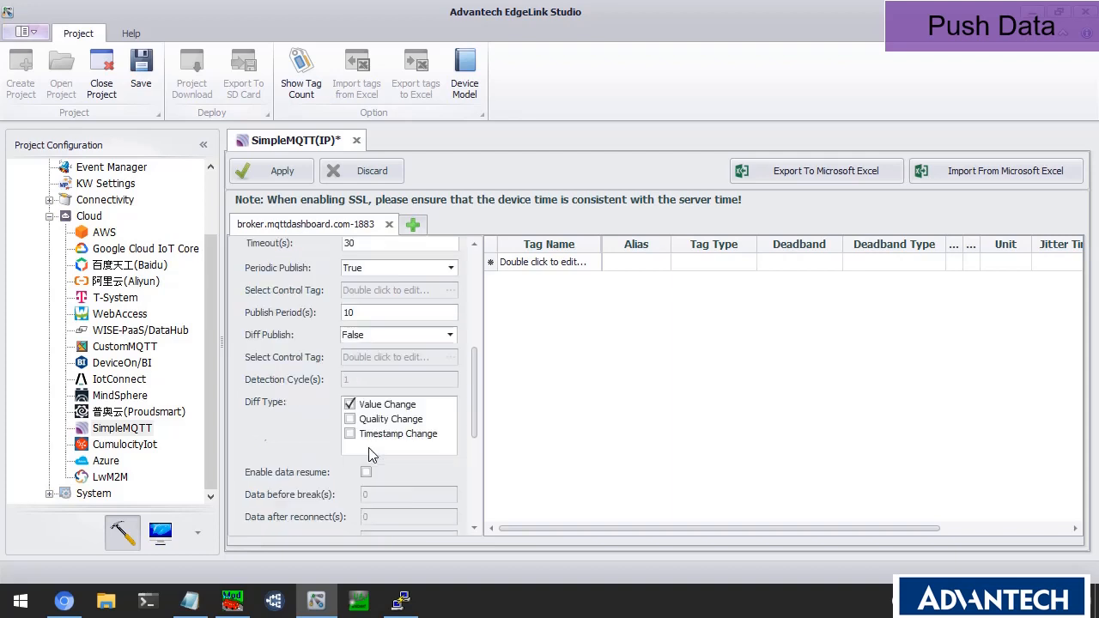
pyautogui.scroll(9, 380, 387)
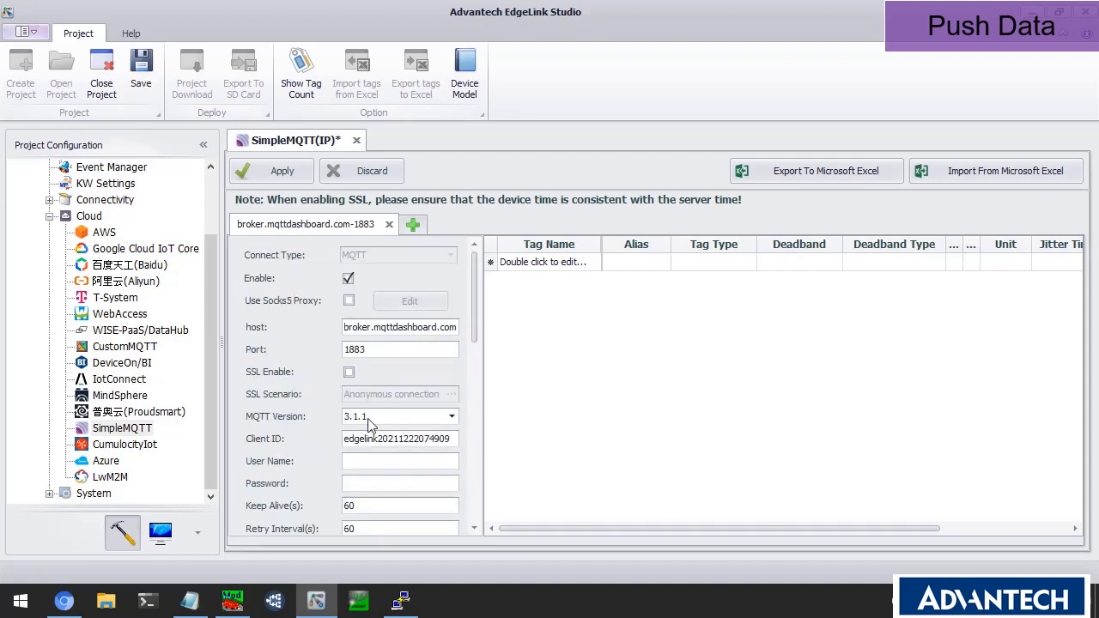
pyautogui.scroll(-9, 368, 418)
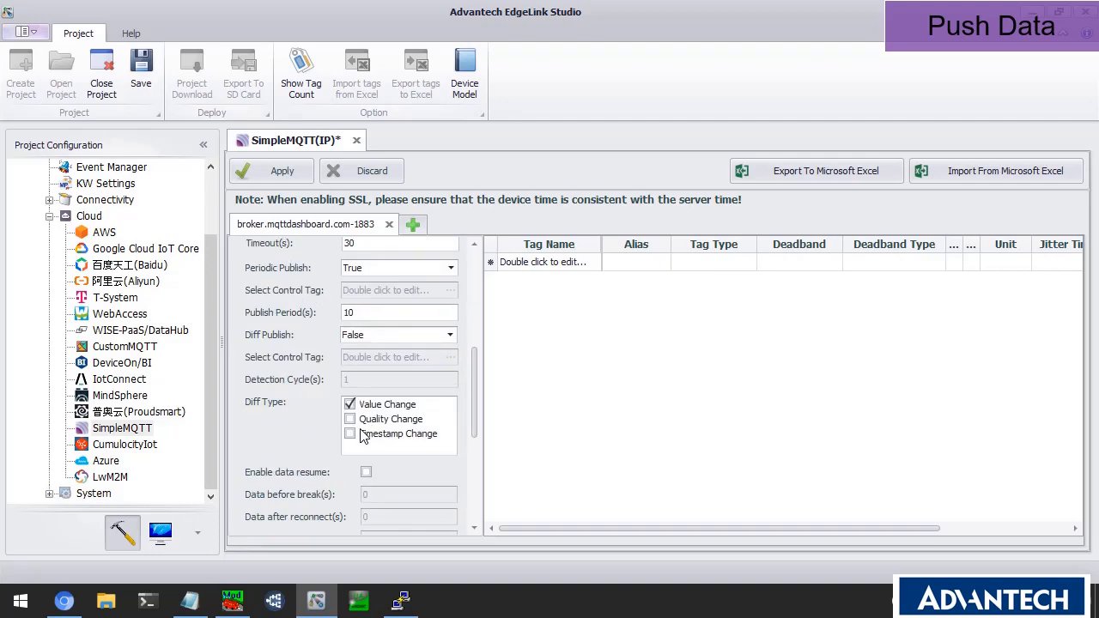
pyautogui.scroll(-5, 362, 436)
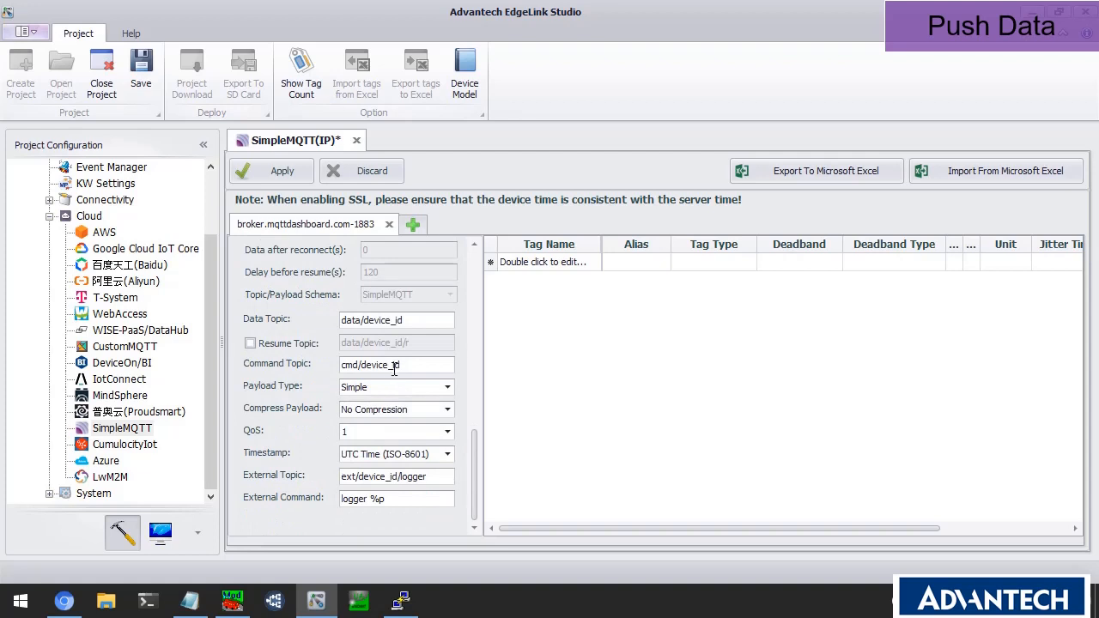
pyautogui.click(417, 321)
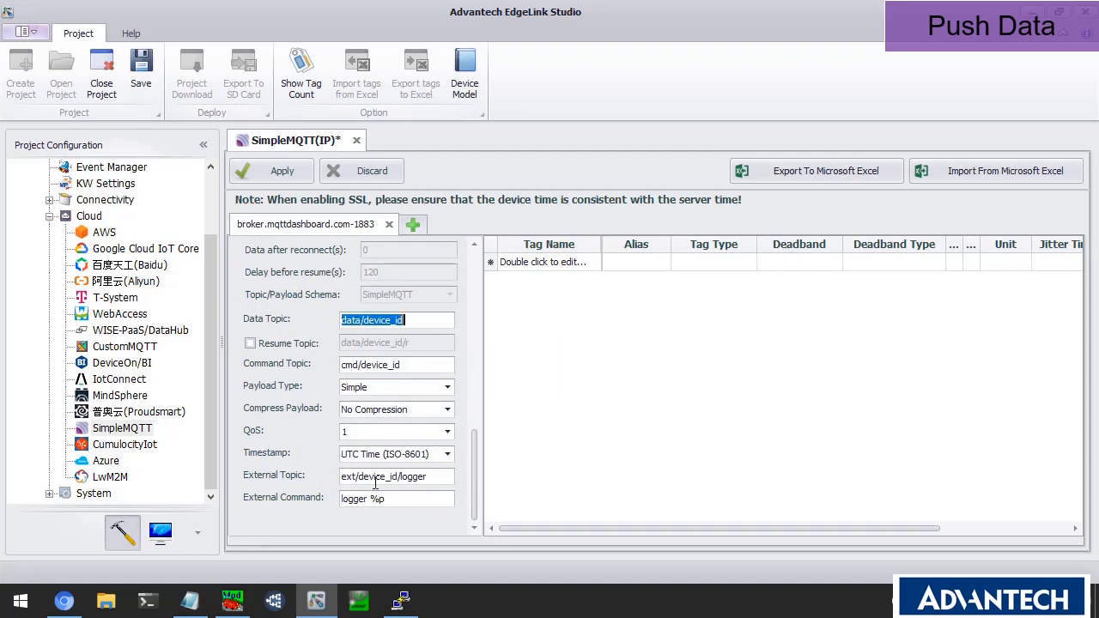
pyautogui.click(206, 607)
pyautogui.doubleClick(92, 100)
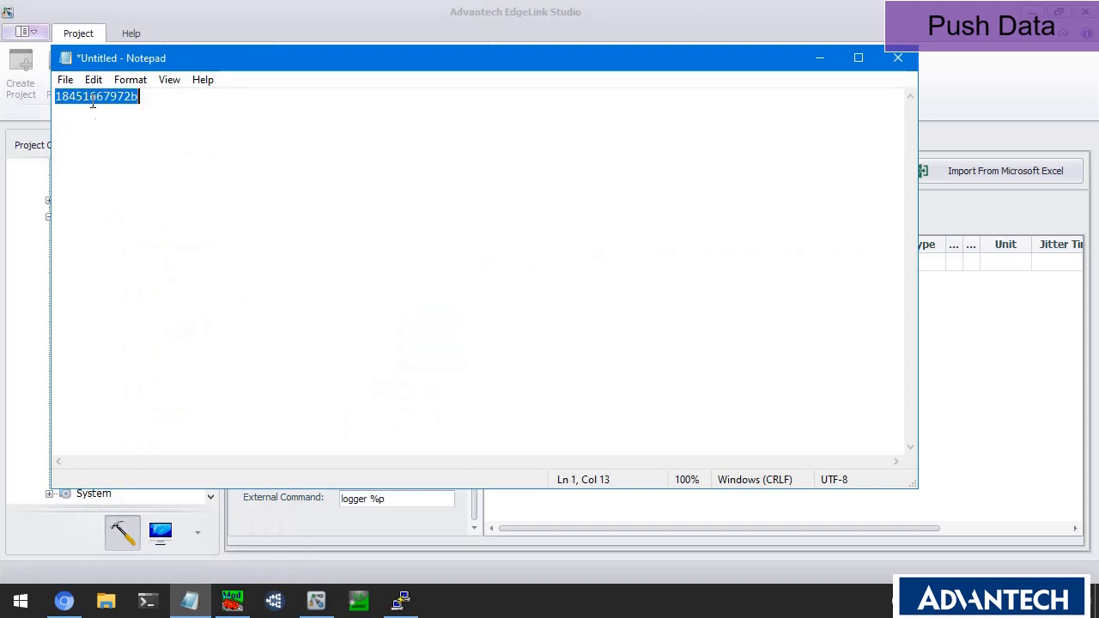
pyautogui.hotkey('alt', 'Tab')
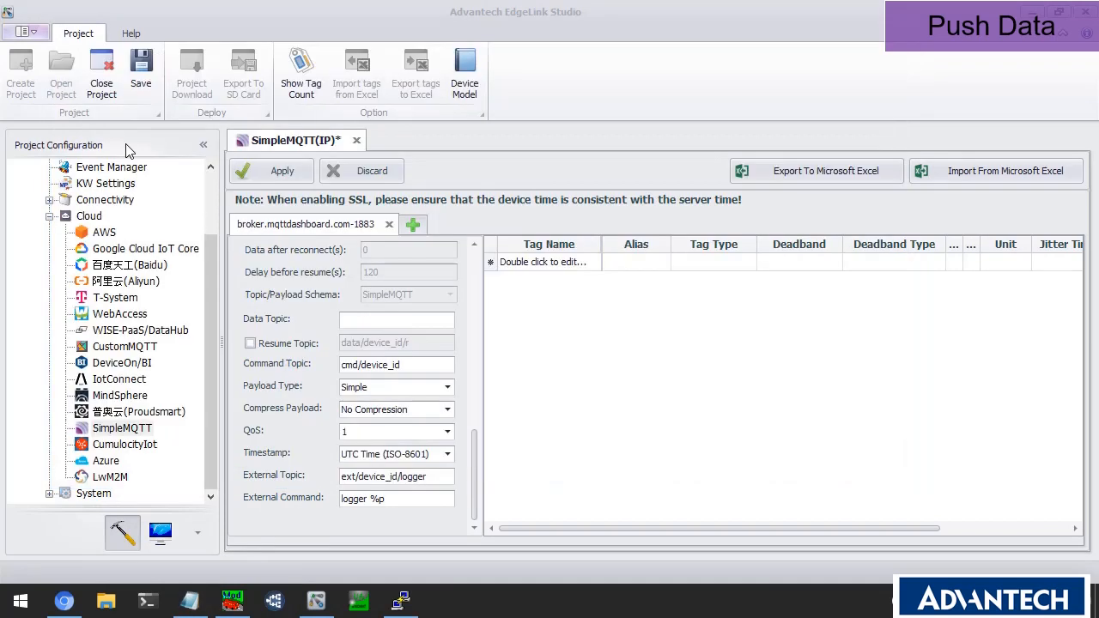
pyautogui.write('Adv')
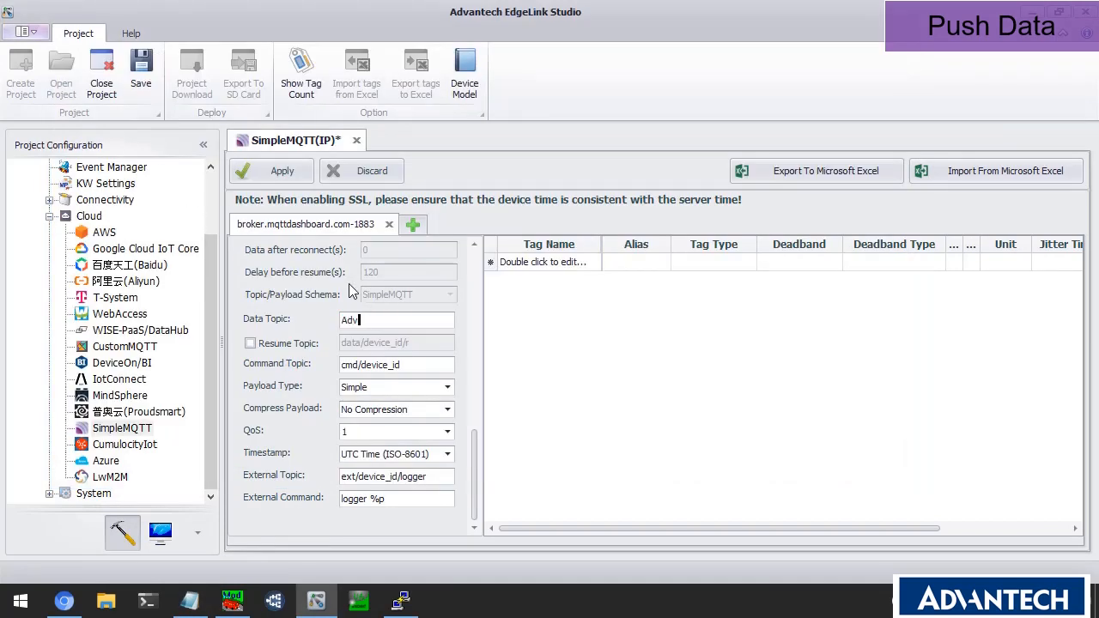
pyautogui.write('antechTest/')
pyautogui.hotkey('ctrl', 'v')
pyautogui.write('/data')
pyautogui.click(526, 293)
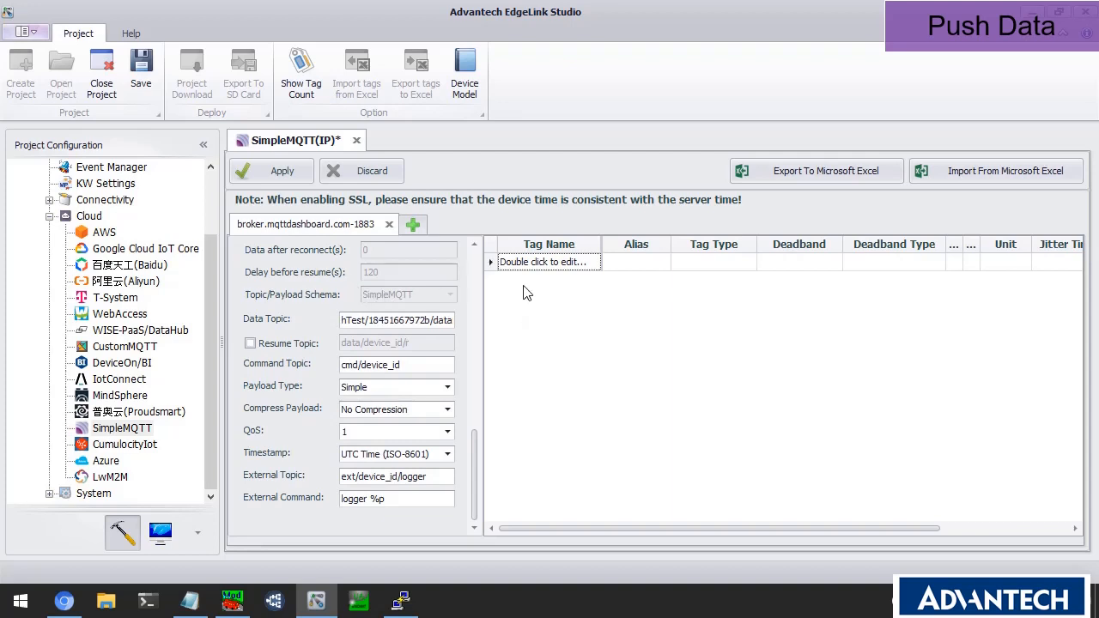
# Add AI_0, Sim:4X1 and FiveMin as analog tags to the SimpleMQTT tag list.
pyautogui.doubleClick(527, 262)
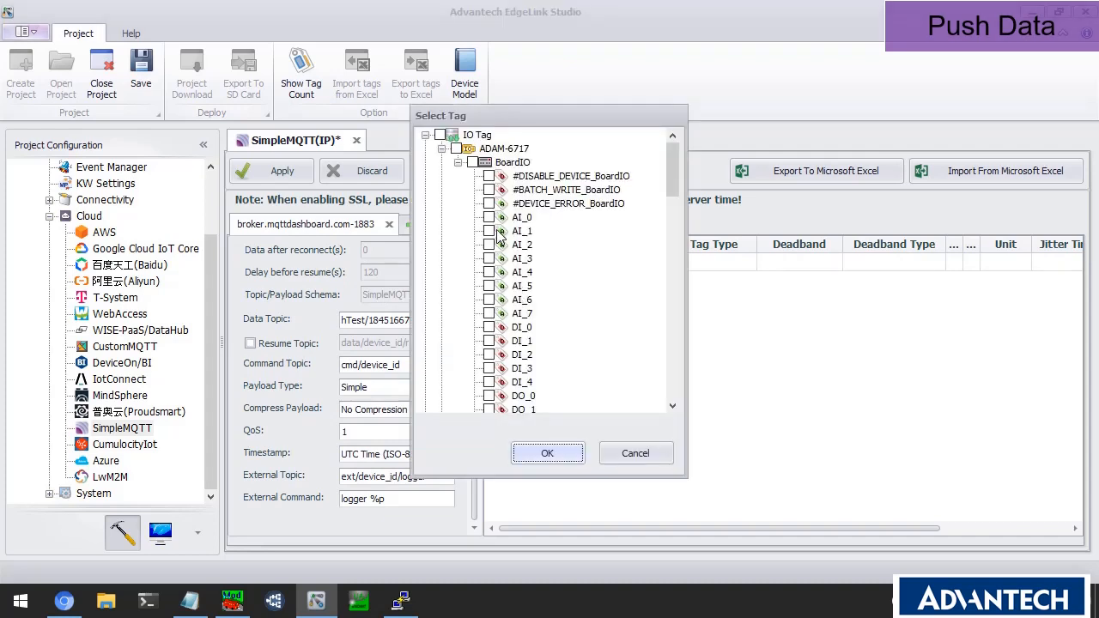
pyautogui.scroll(-3, 507, 258)
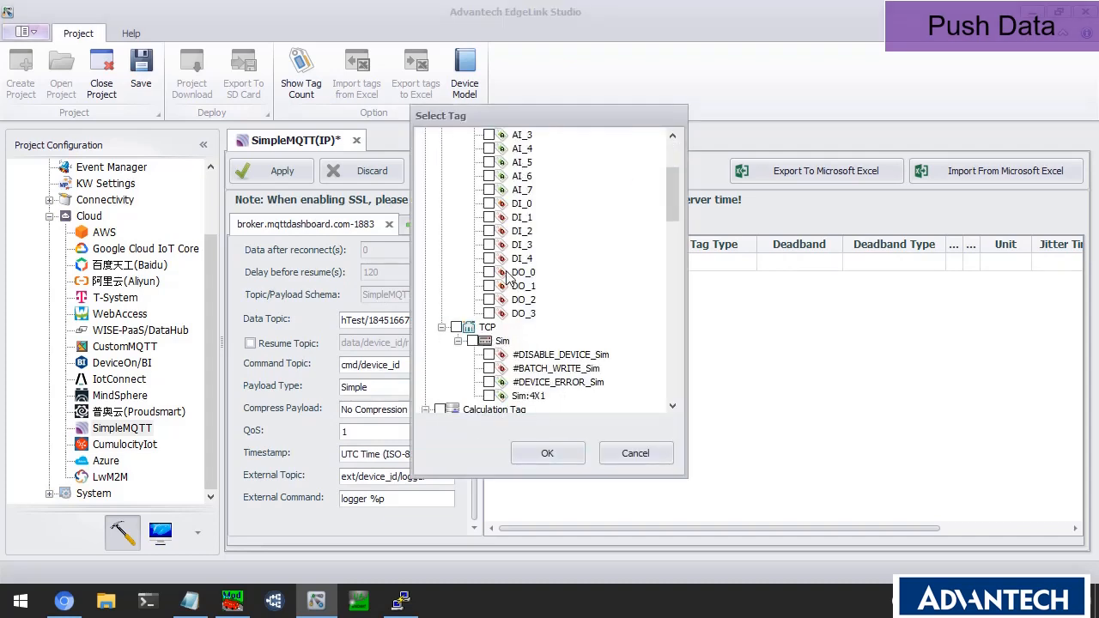
pyautogui.scroll(-2, 498, 305)
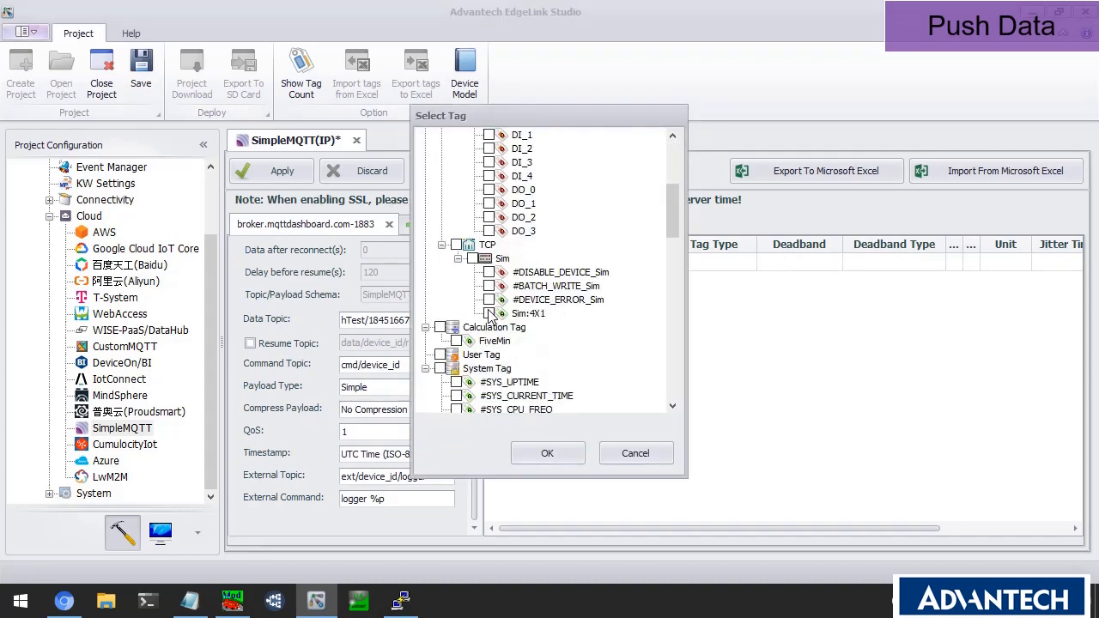
pyautogui.click(489, 313)
pyautogui.click(456, 341)
pyautogui.click(570, 447)
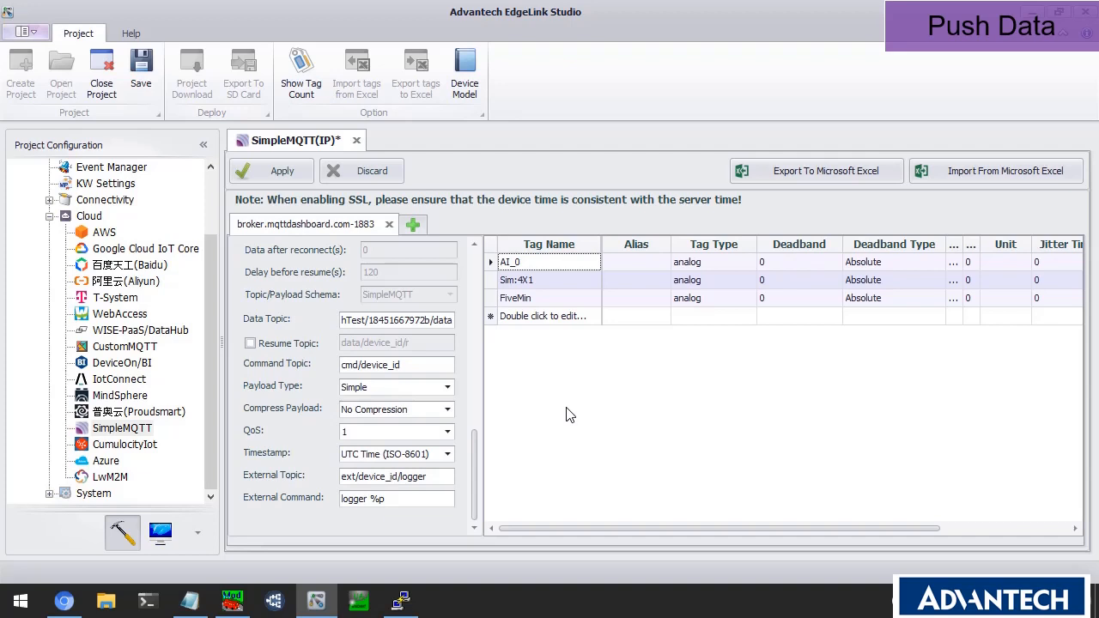
# Save the SimpleMQTT settings and download the ADAM6717 project to the device at 10.0.0.1.
pyautogui.click(141, 73)
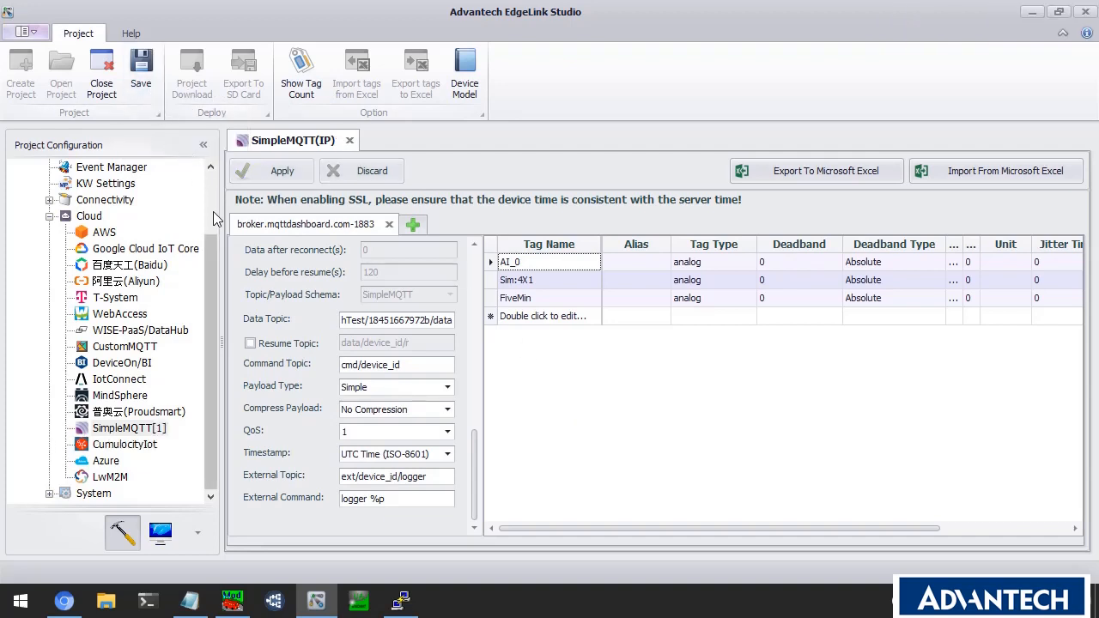
pyautogui.scroll(2, 212, 242)
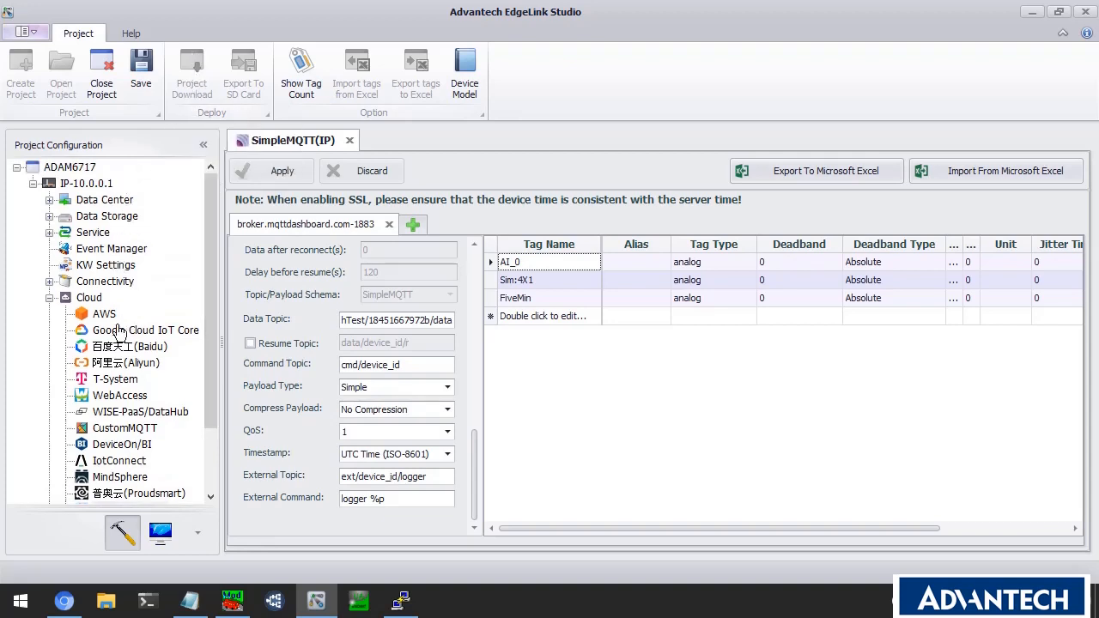
pyautogui.click(79, 185)
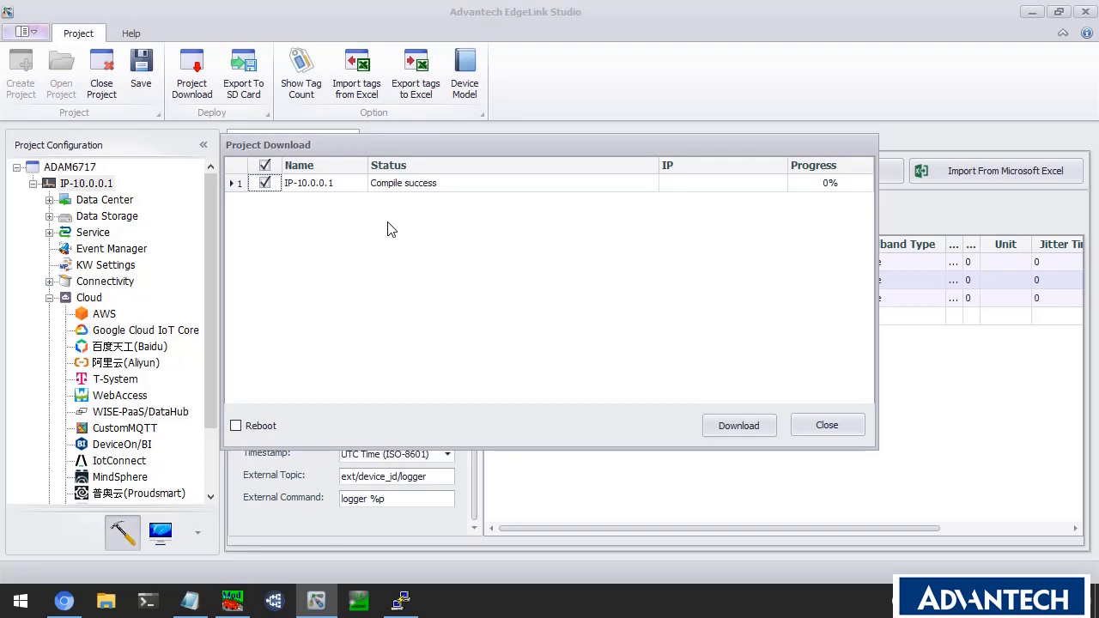
pyautogui.click(740, 426)
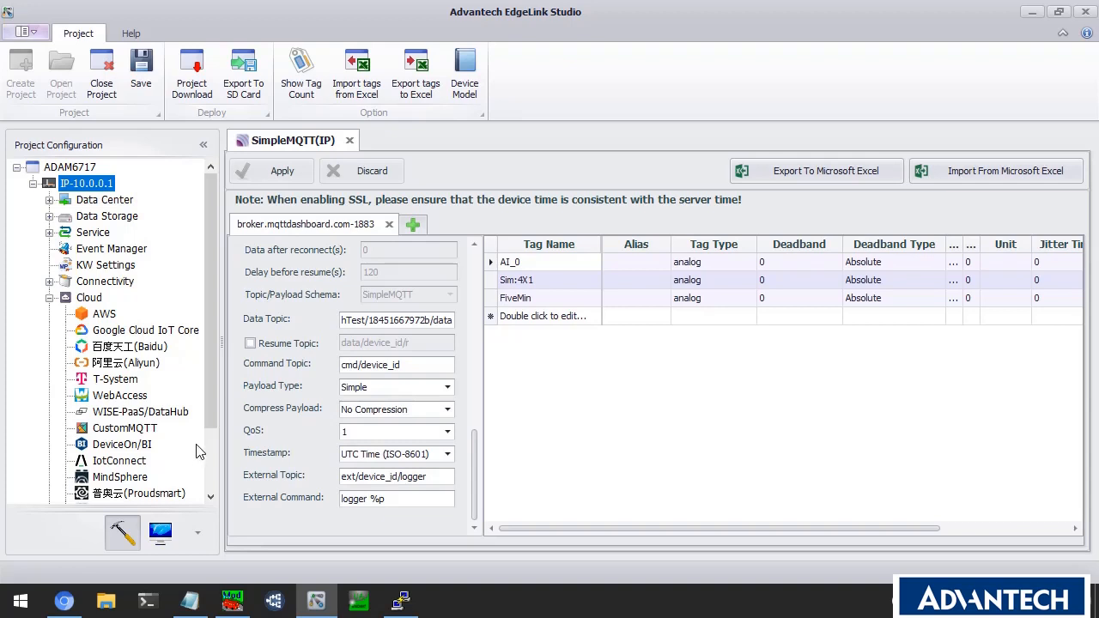
# Change Mod_RSsim holding register 400001 from 65535 to 32767, then return to EdgeLink Studio.
pyautogui.click(237, 602)
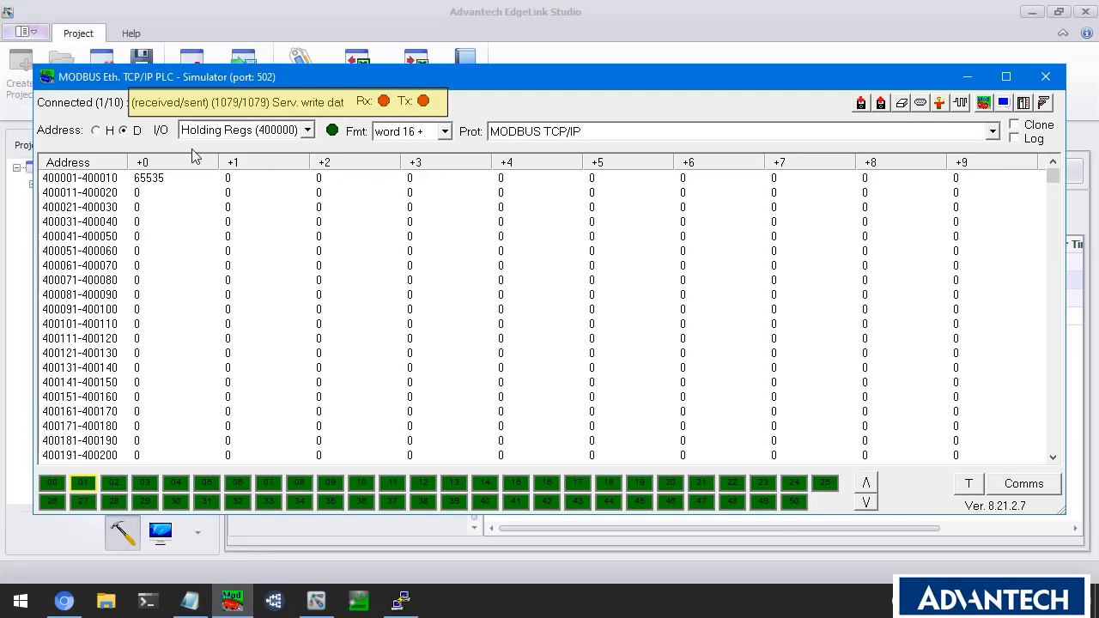
pyautogui.doubleClick(161, 181)
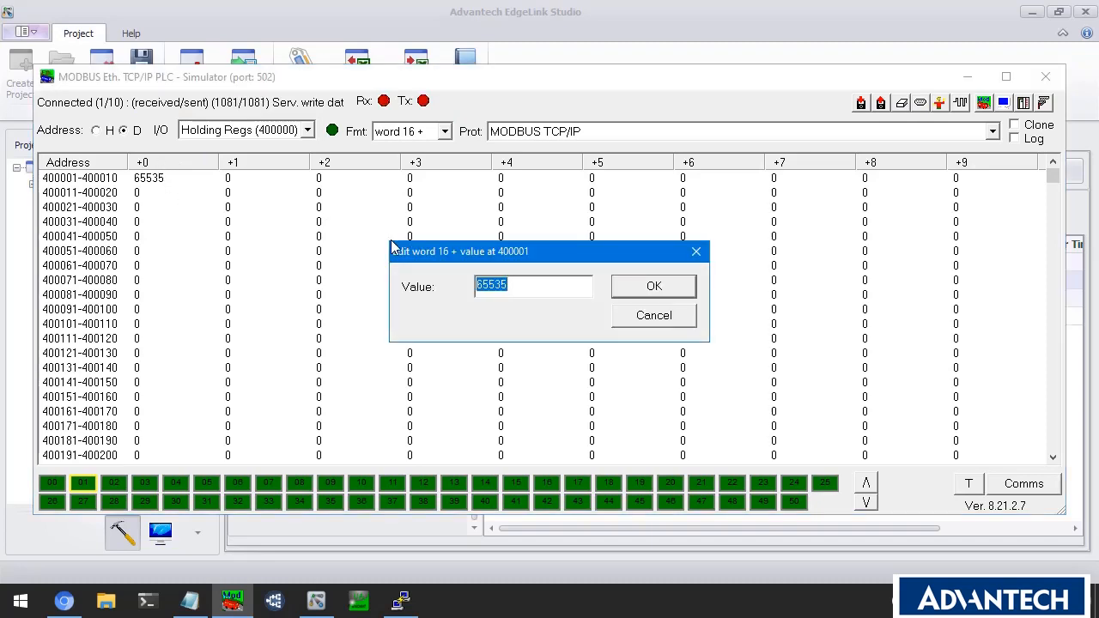
pyautogui.write('32767')
pyautogui.click(636, 288)
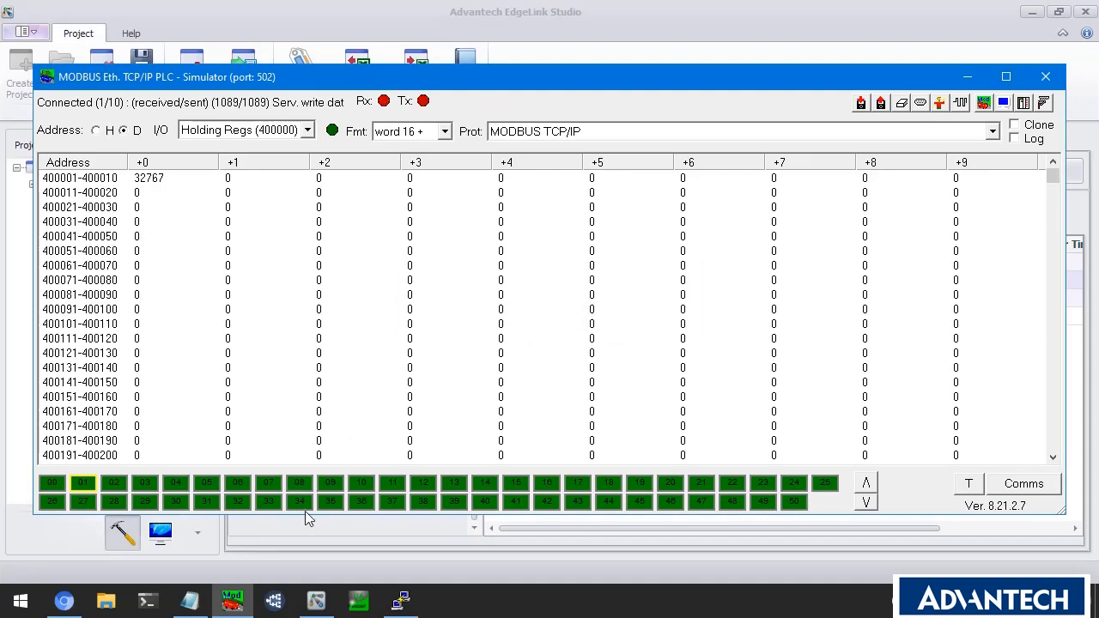
pyautogui.click(316, 600)
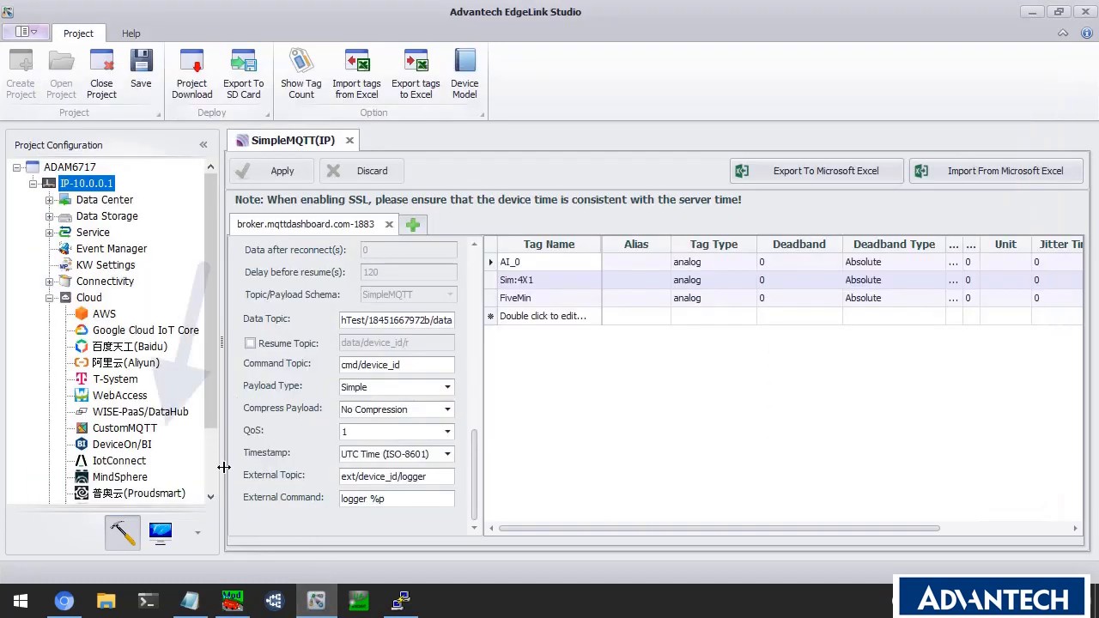
# Close the SimpleMQTT page and launch the HTTPS Online Monitor for device [0]IP - 10.0.0.1.
pyautogui.click(349, 140)
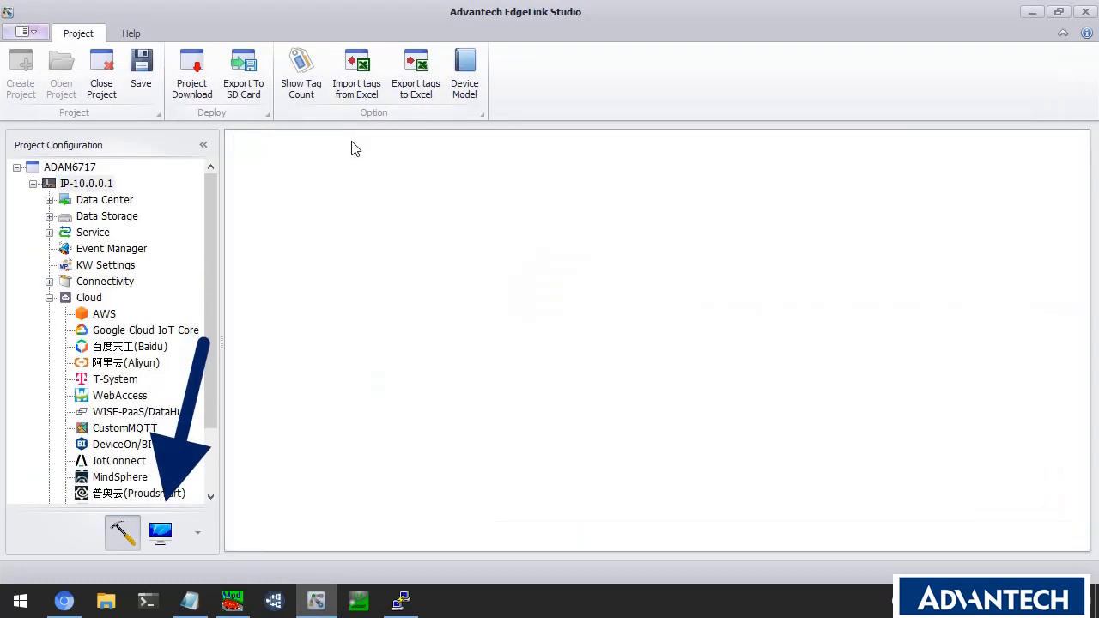
pyautogui.click(161, 530)
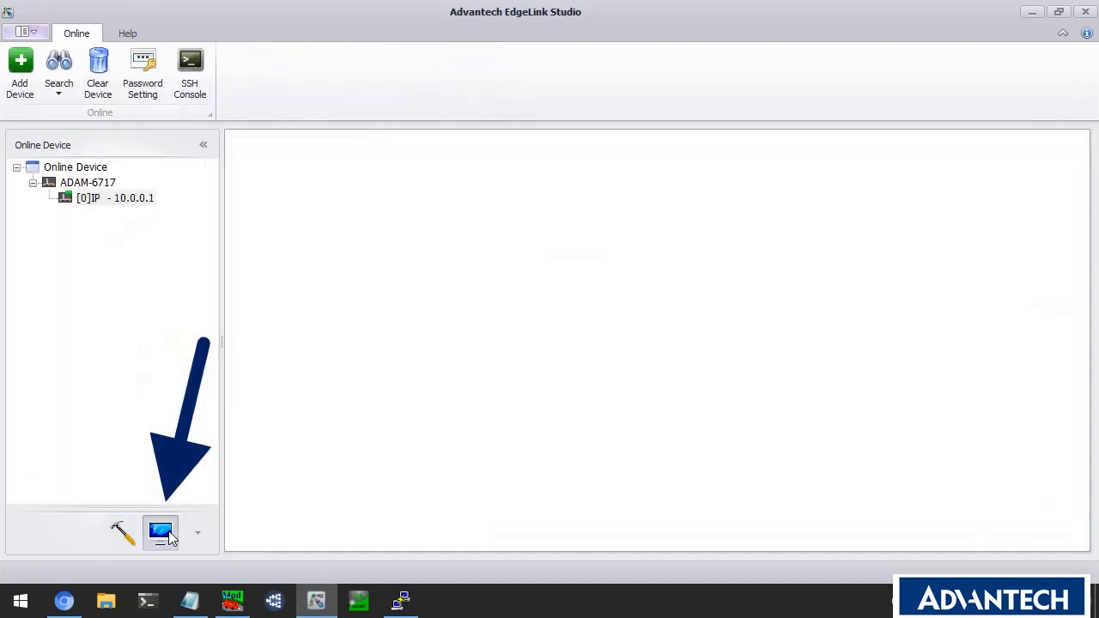
pyautogui.rightClick(127, 199)
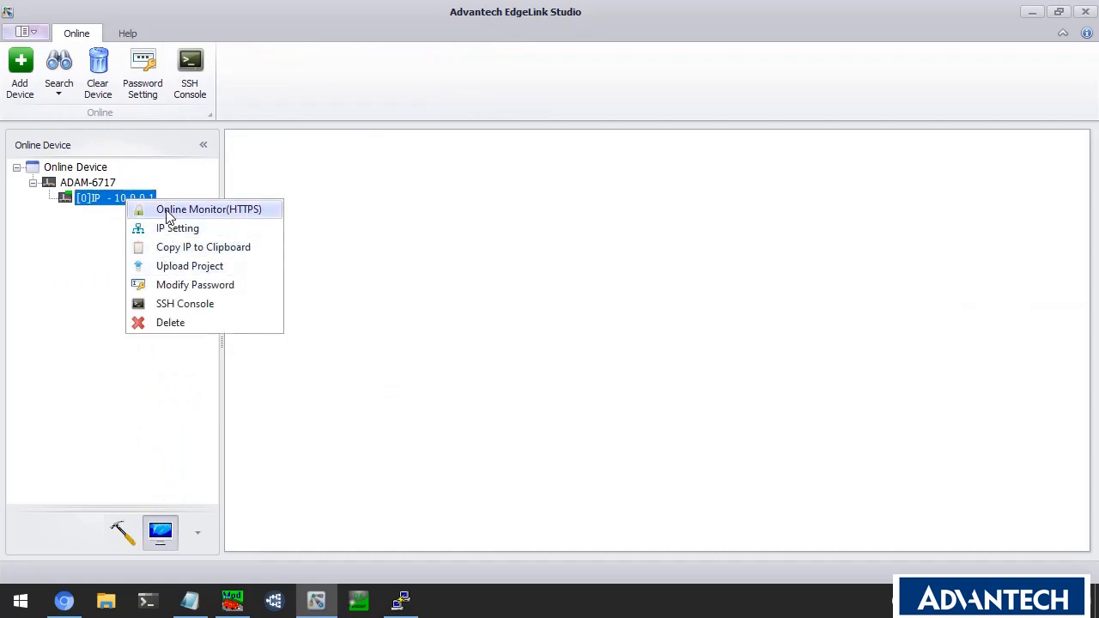
pyautogui.click(168, 212)
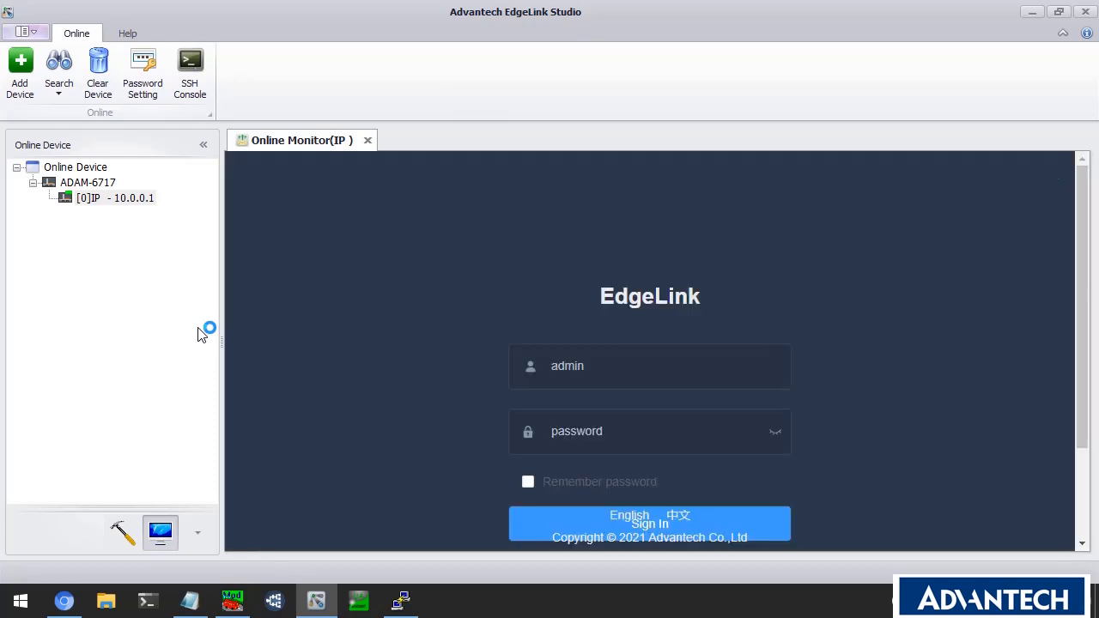
# Sign in to the device's web monitor with the device password.
pyautogui.scroll(-1, 507, 390)
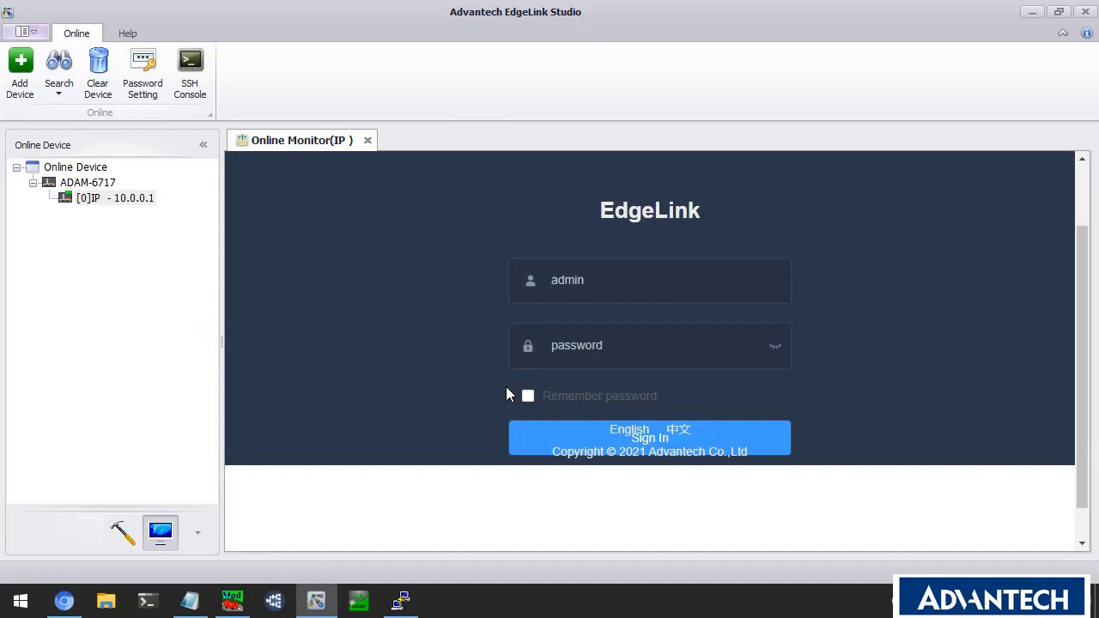
pyautogui.click(584, 344)
pyautogui.write('000')
pyautogui.moveTo(585, 346); pyautogui.dragTo(527, 350)
pyautogui.write('00')
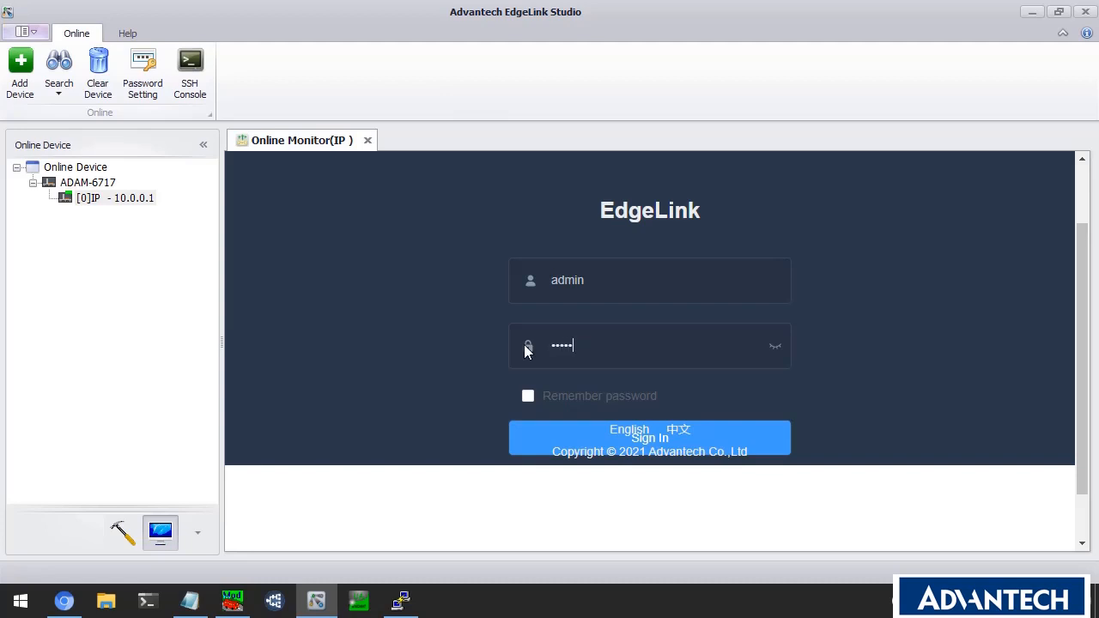
pyautogui.press('Return')
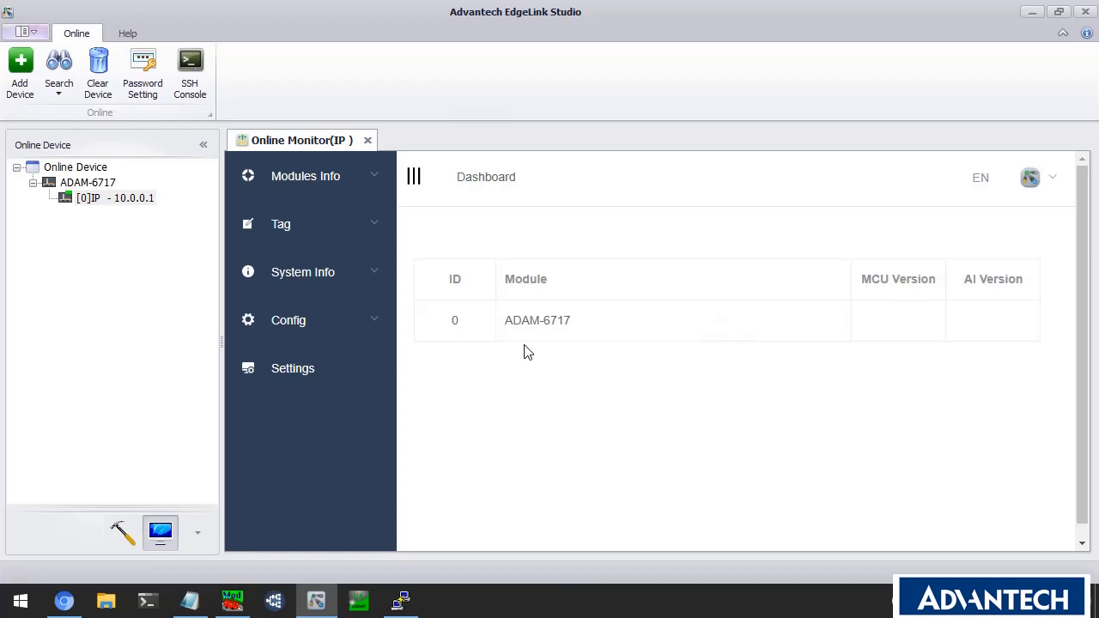
# View the Modules IO Status page and the System Tag list in the online monitor.
pyautogui.click(365, 181)
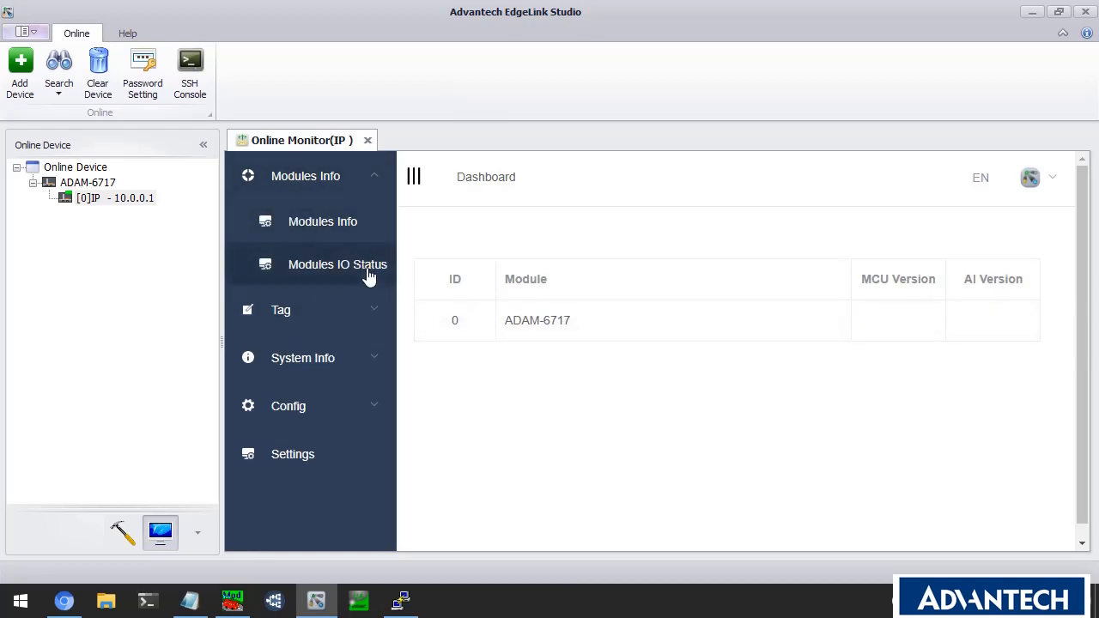
pyautogui.click(367, 267)
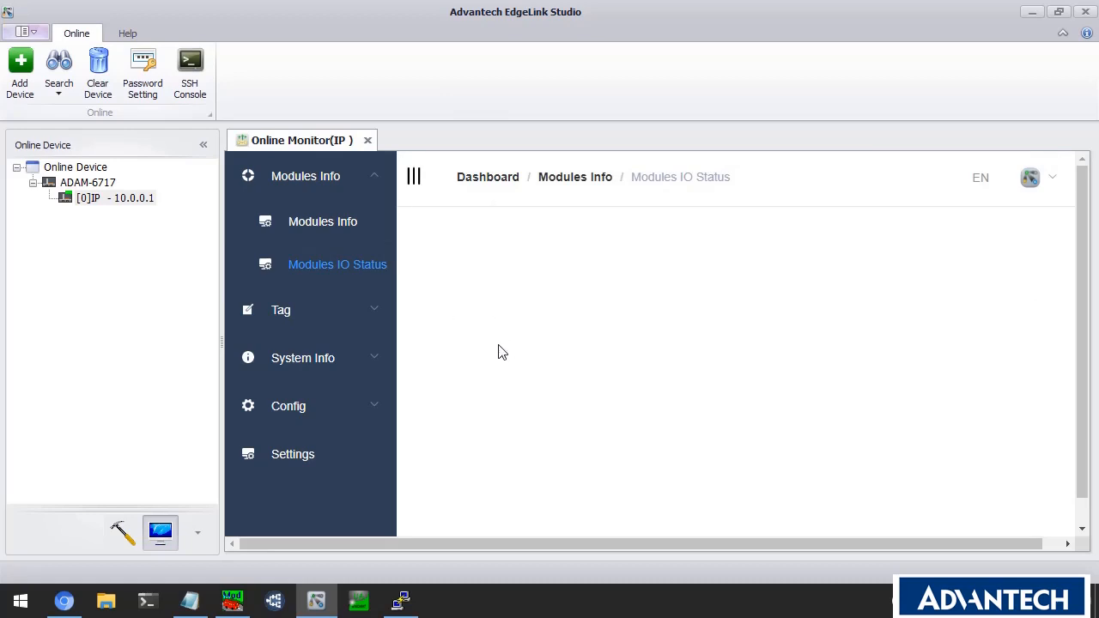
pyautogui.scroll(-2, 506, 358)
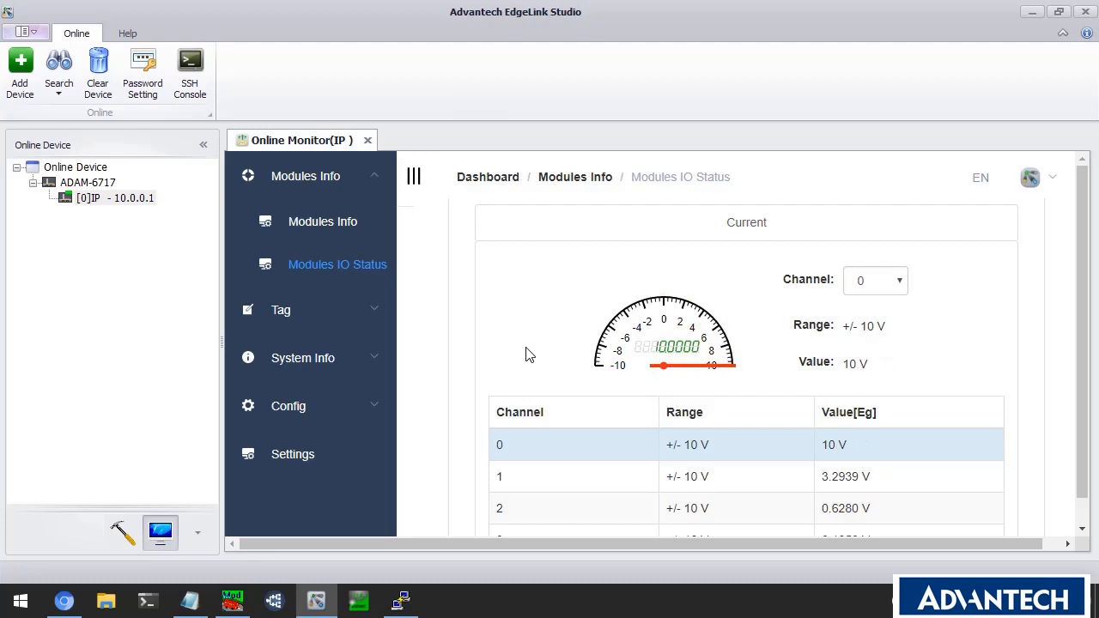
pyautogui.click(355, 313)
pyautogui.click(344, 356)
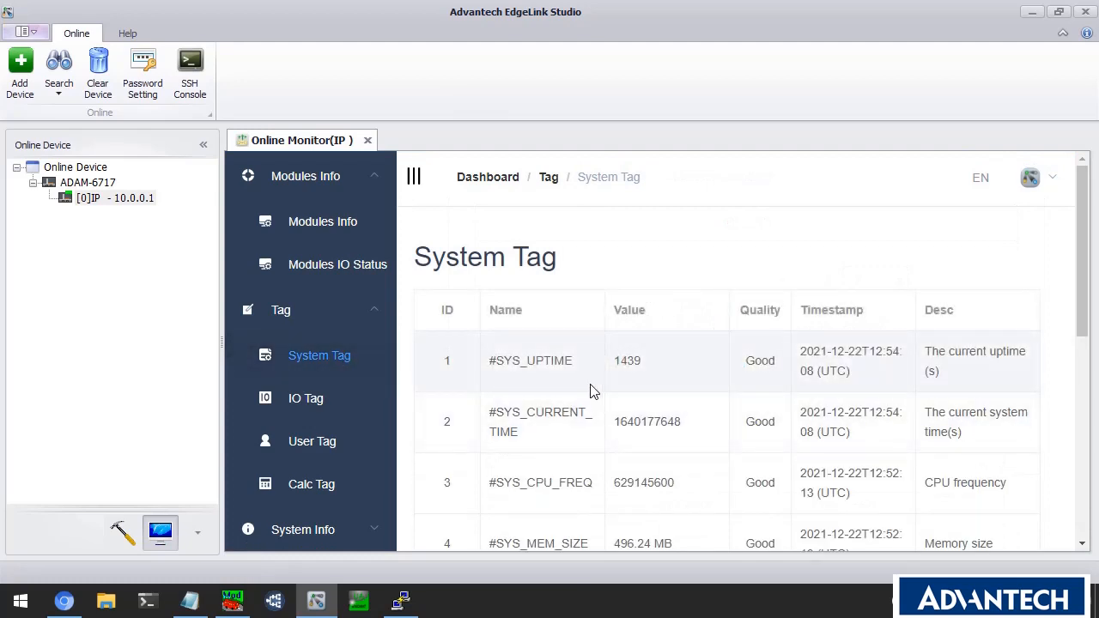
# Confirm Sim:4X1 reads 32767.00 on page 2 of the IO Tag list.
pyautogui.scroll(-2, 566, 385)
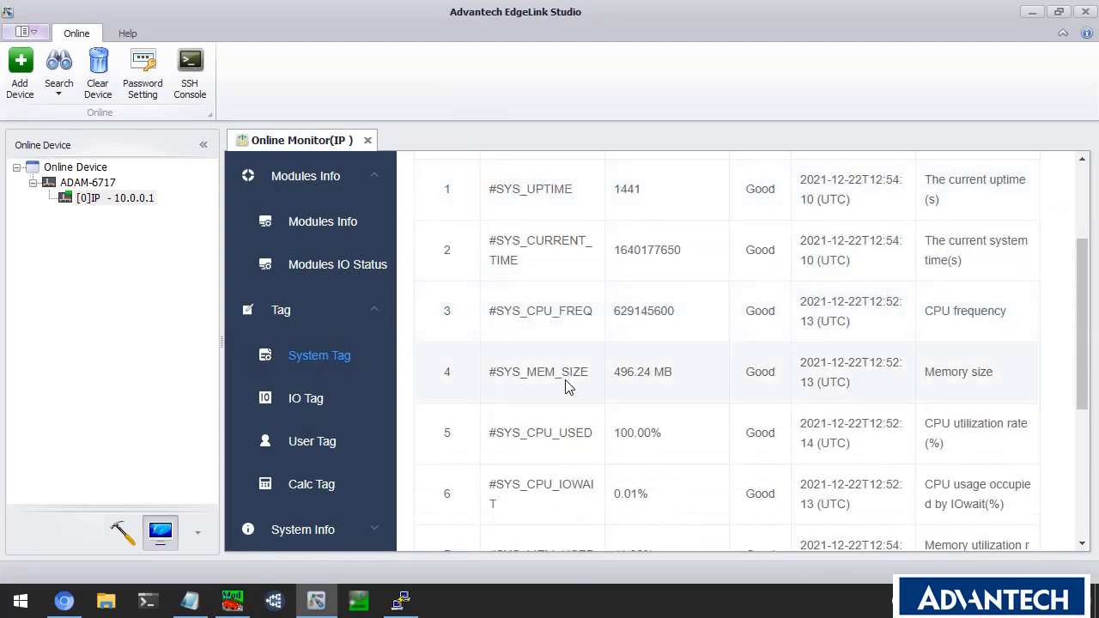
pyautogui.click(306, 400)
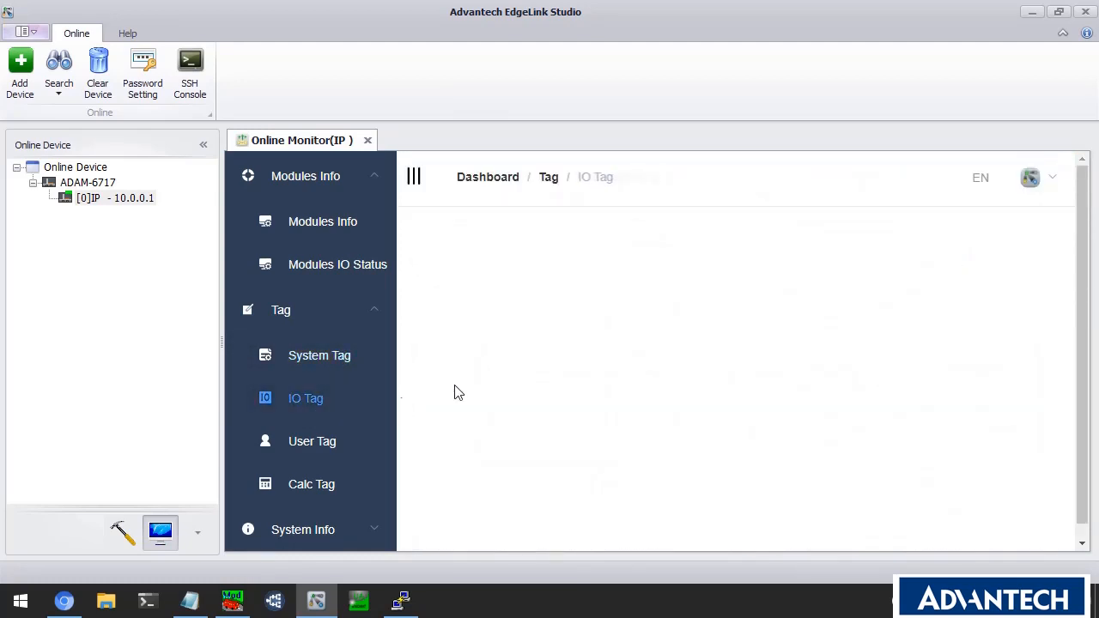
pyautogui.scroll(-1, 574, 367)
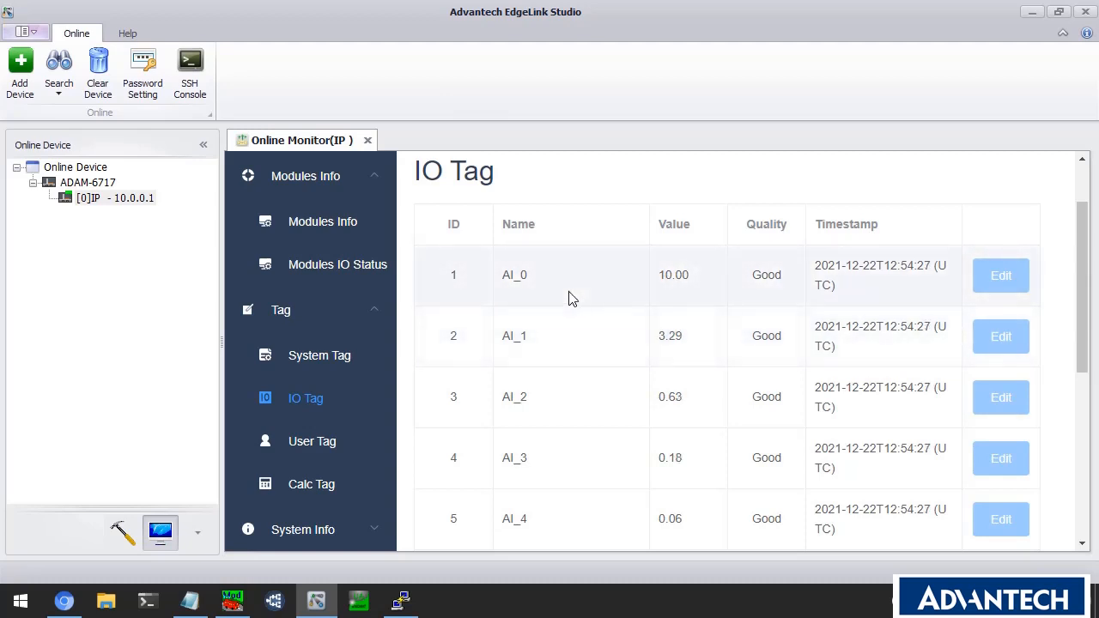
pyautogui.scroll(-5, 567, 298)
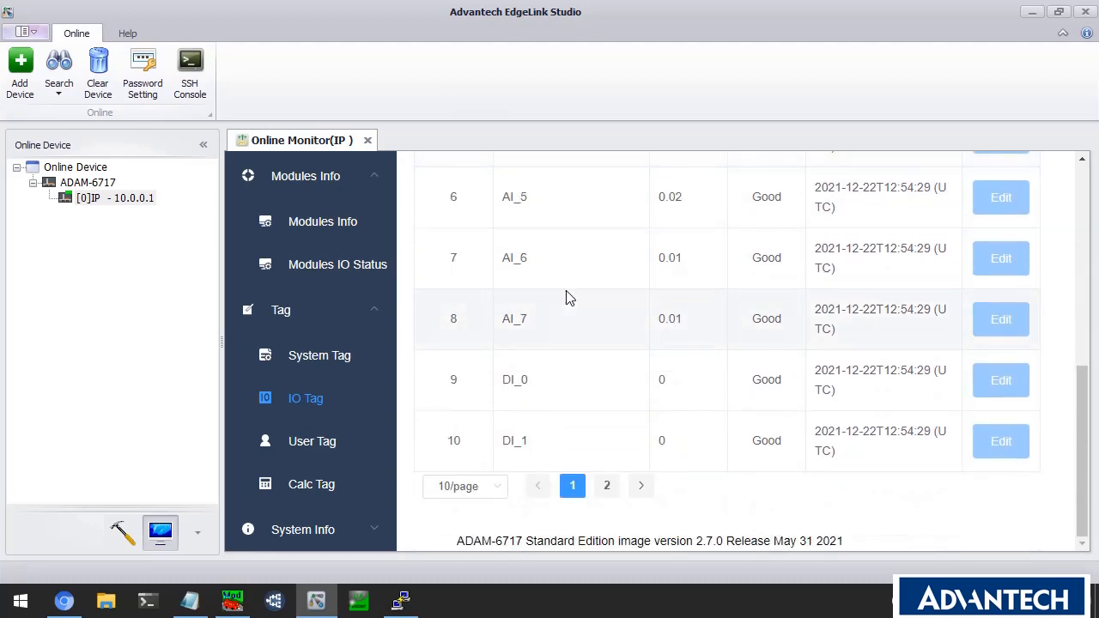
pyautogui.click(606, 486)
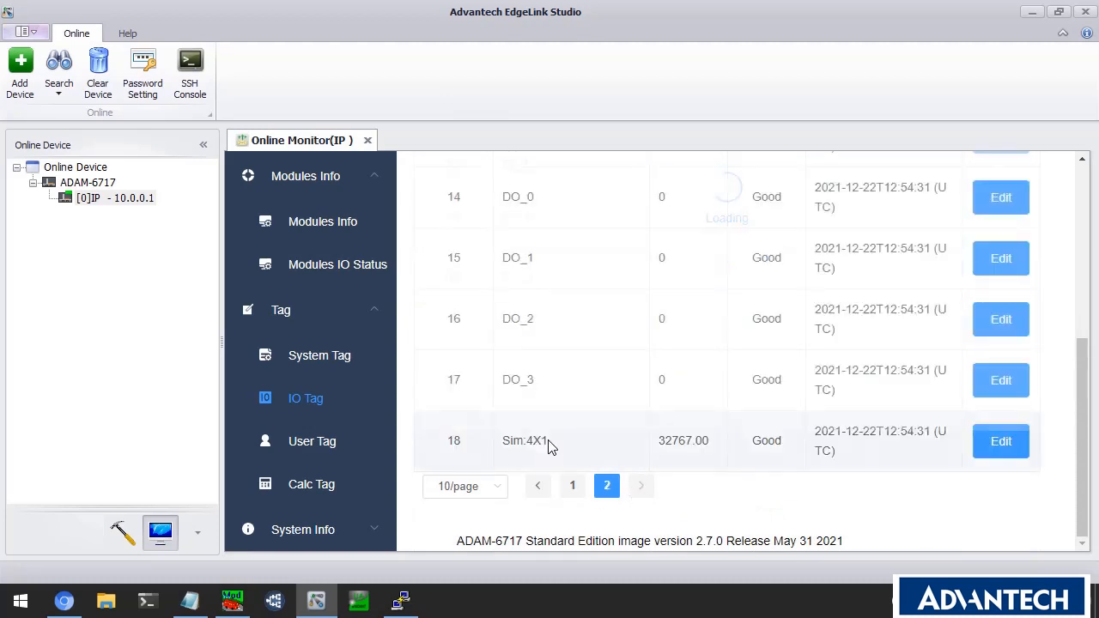
pyautogui.moveTo(658, 440); pyautogui.dragTo(684, 475)
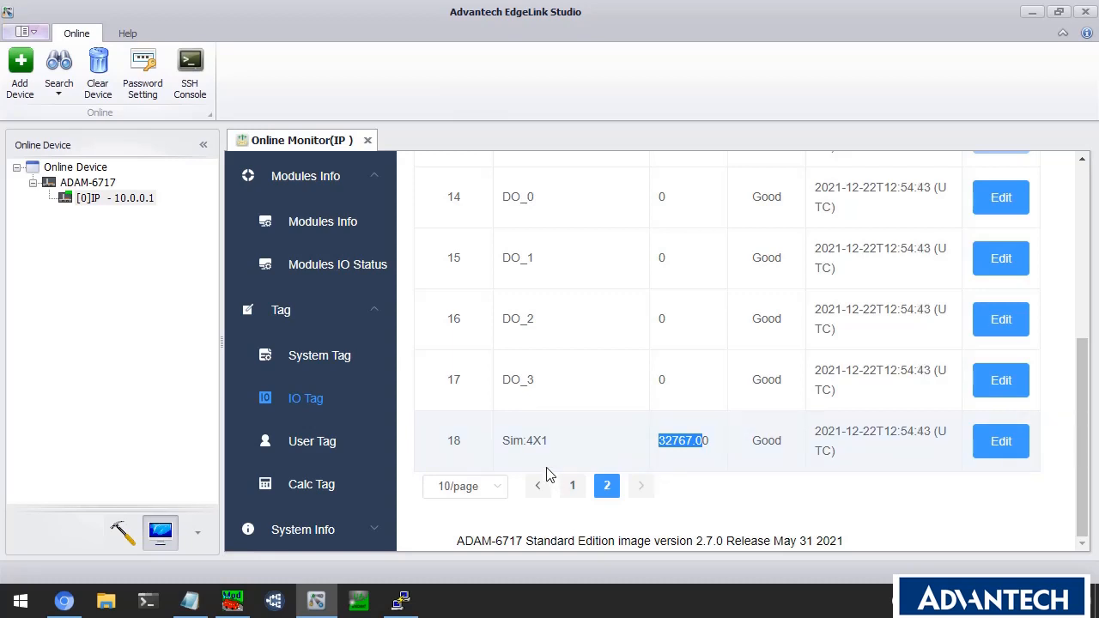
pyautogui.click(316, 484)
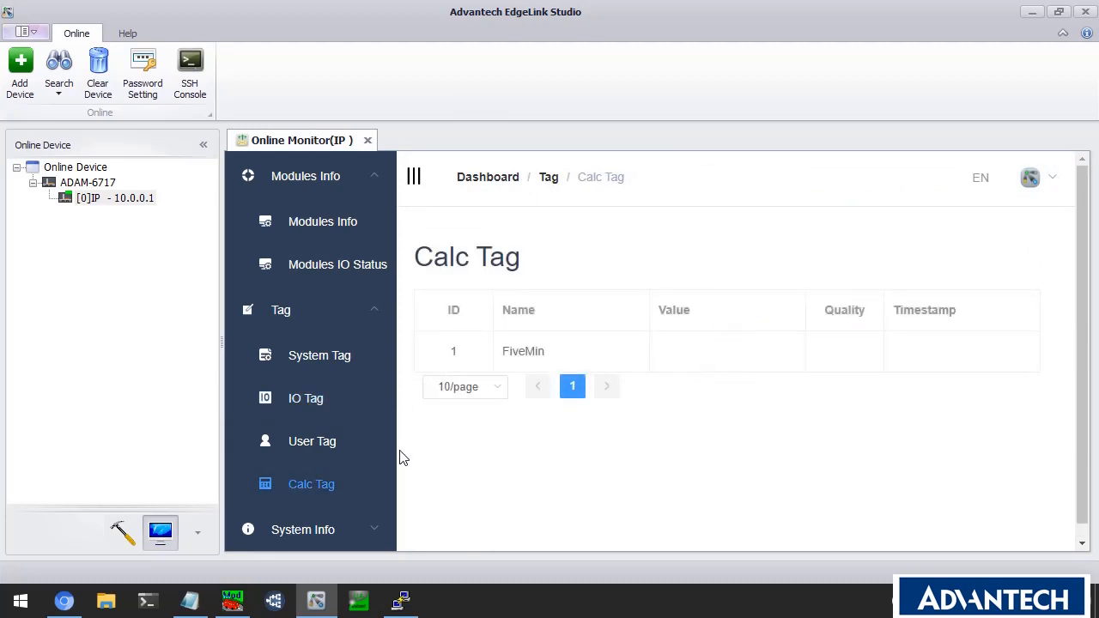
# Review the System log's MQTT connect_to_broker entries for broker.mqttdashboard.com:1883.
pyautogui.scroll(-1, 382, 462)
pyautogui.click(351, 430)
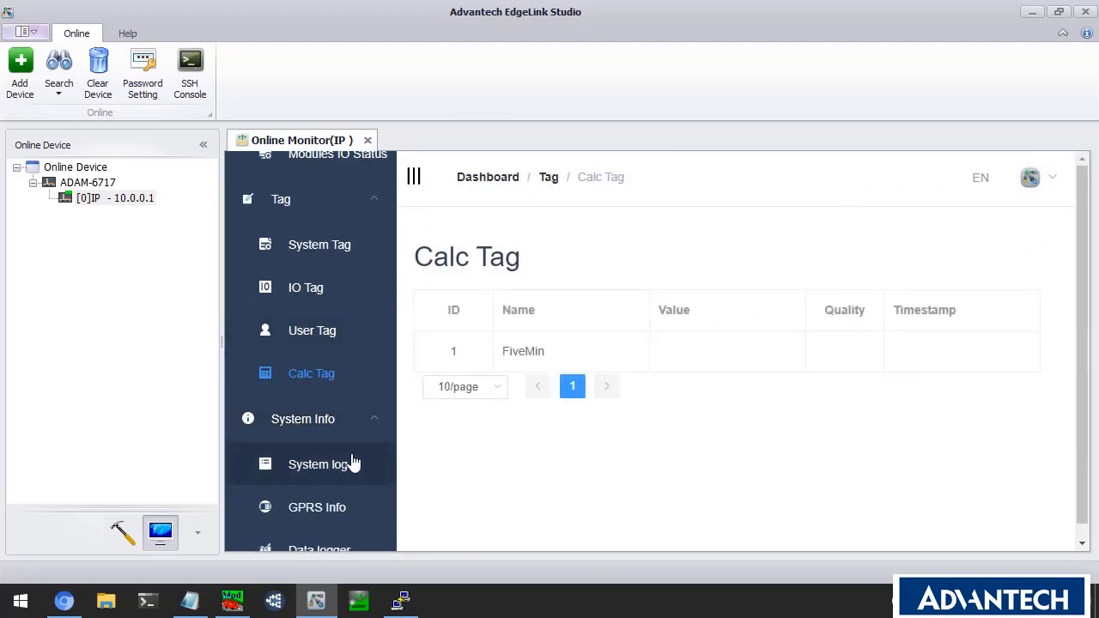
pyautogui.click(343, 468)
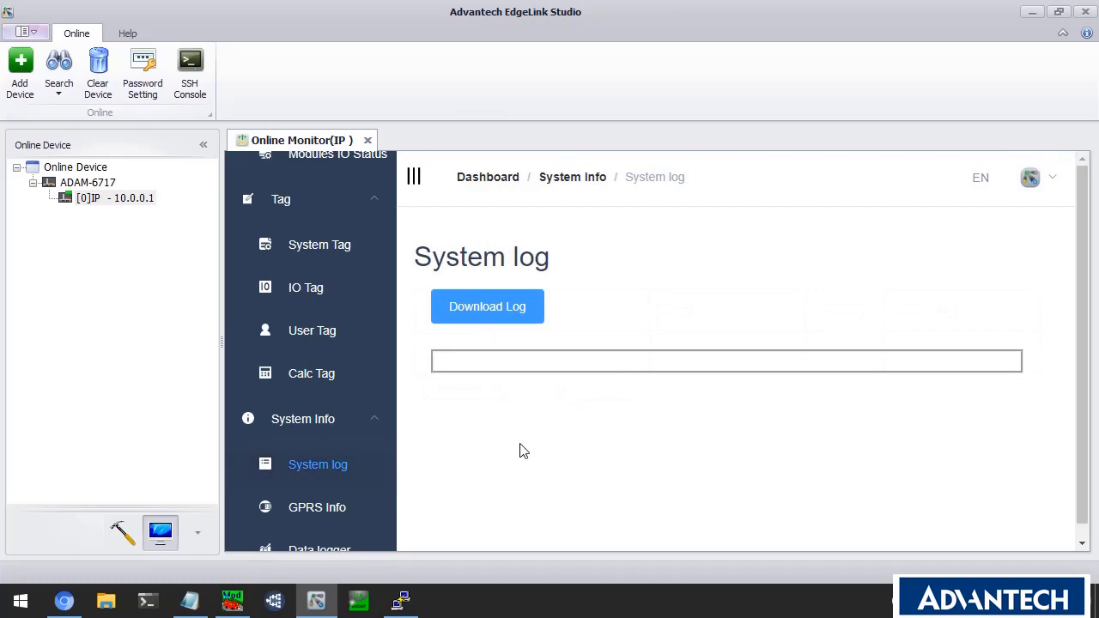
pyautogui.scroll(-1, 523, 440)
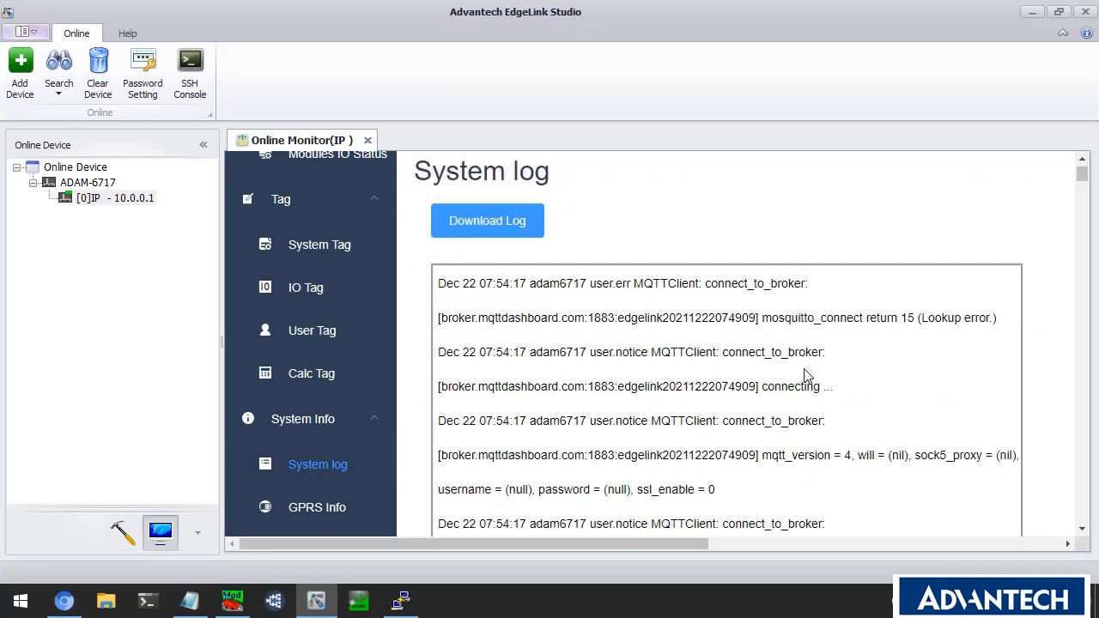
pyautogui.scroll(-2, 775, 351)
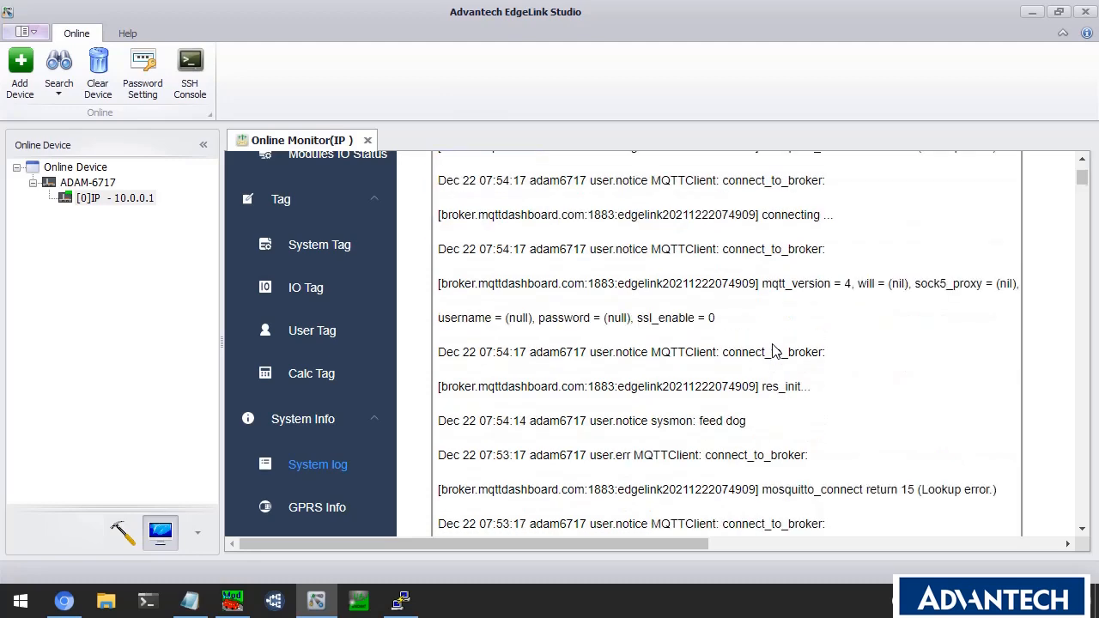
pyautogui.scroll(3, 773, 350)
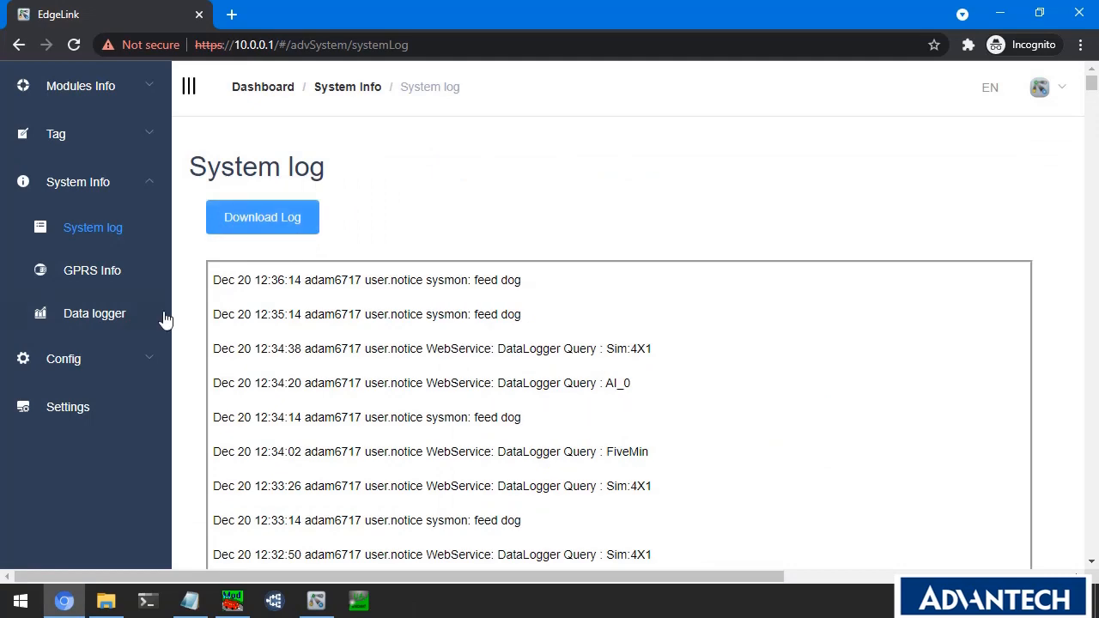
# Query the FiveMin data log with All Data, charting 679 records as a 0–300 sawtooth.
pyautogui.click(157, 317)
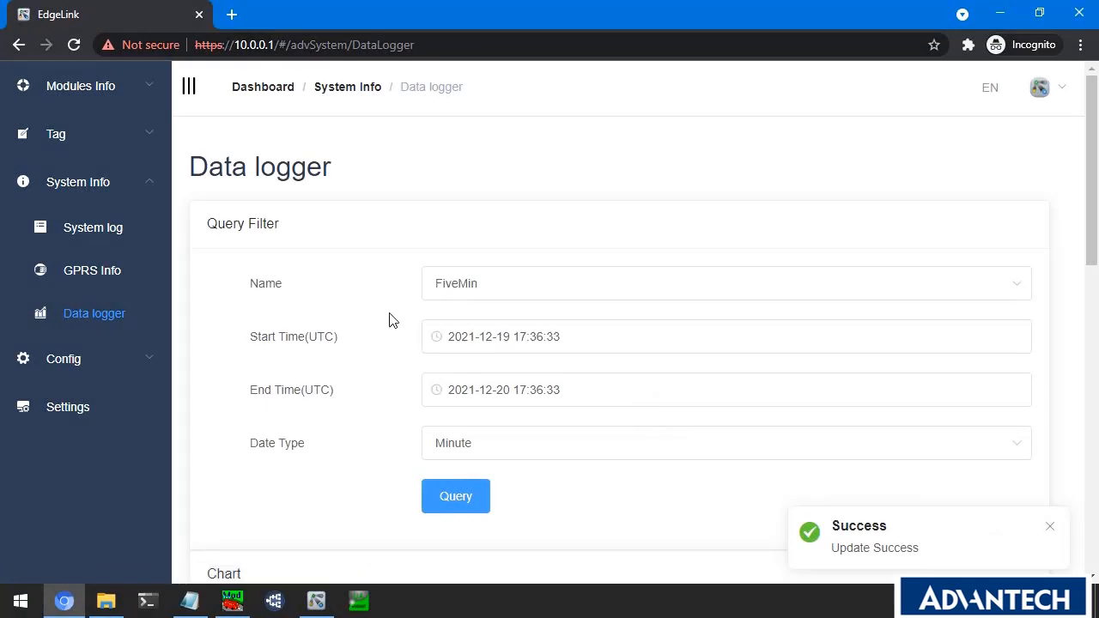
pyautogui.click(481, 439)
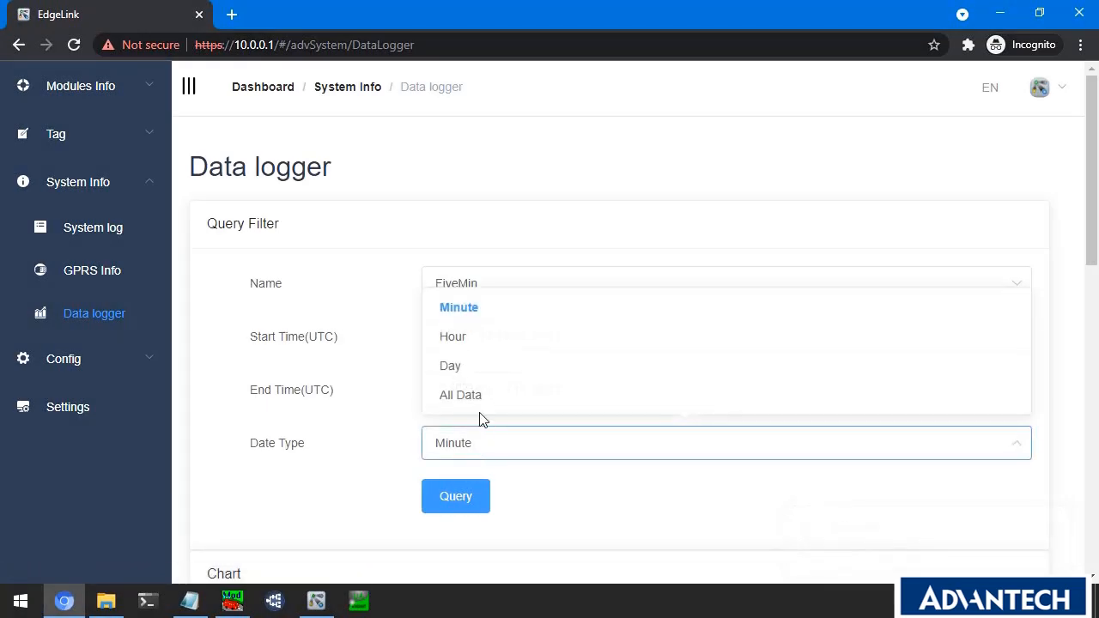
pyautogui.click(477, 399)
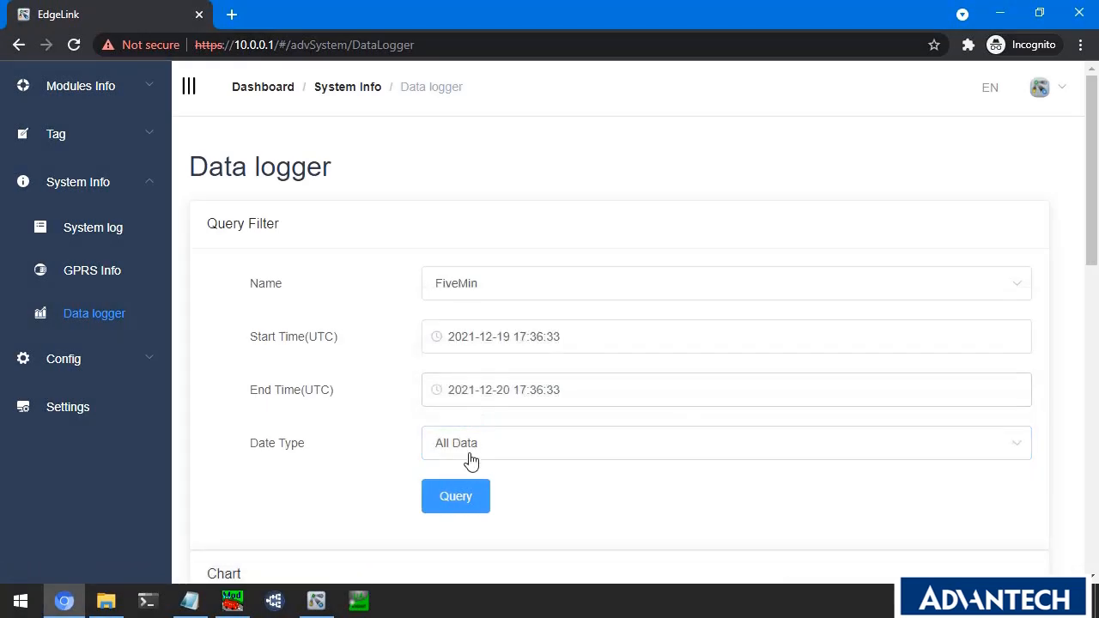
pyautogui.click(468, 502)
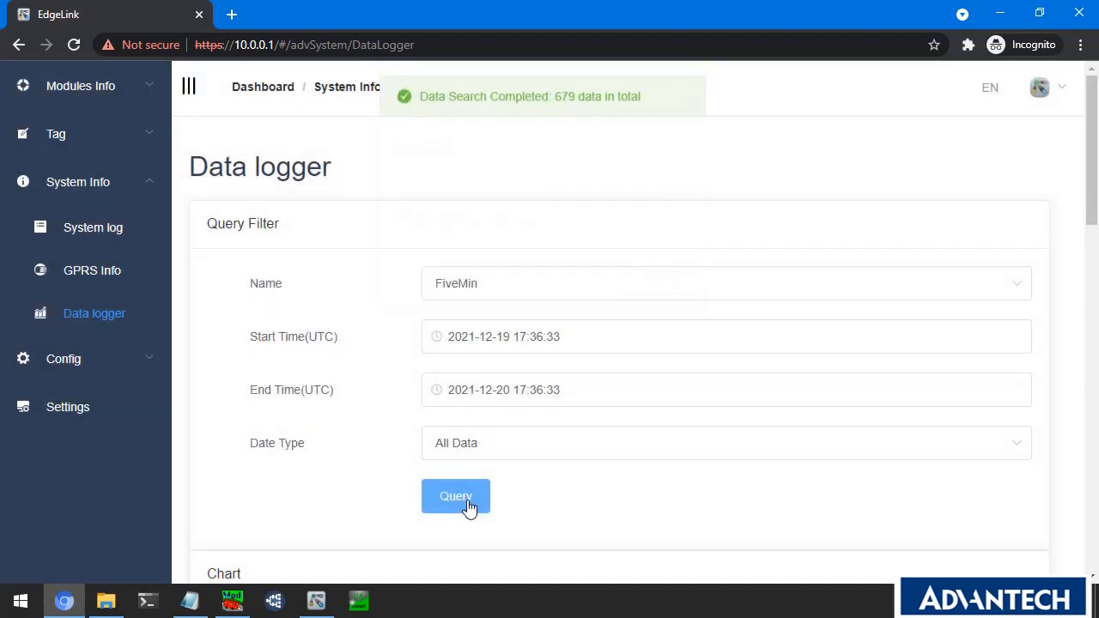
pyautogui.scroll(-5, 475, 464)
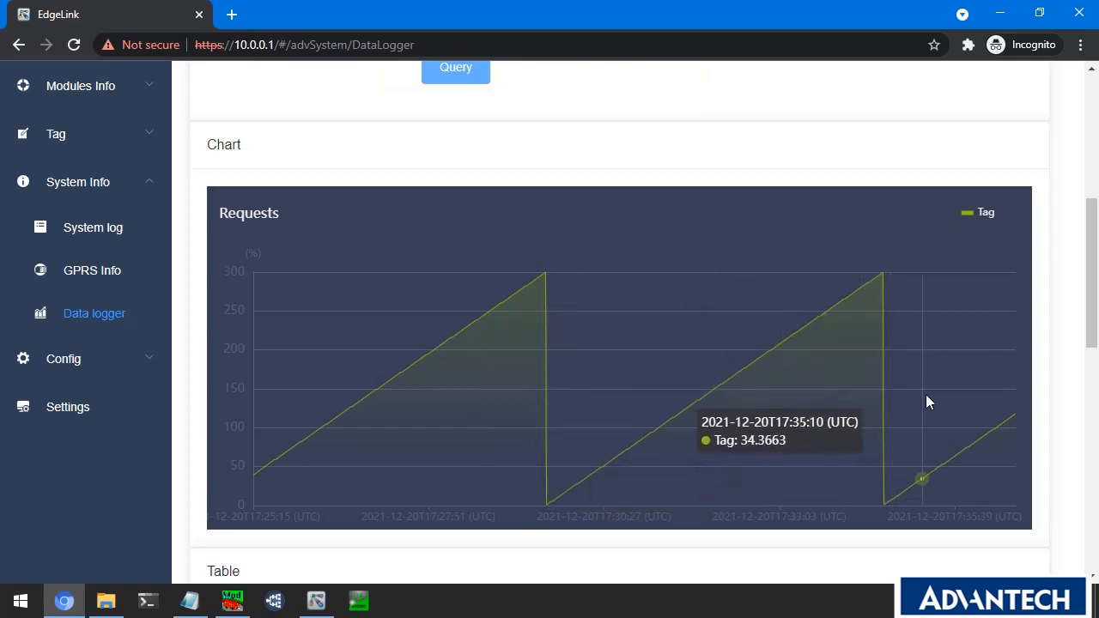
pyautogui.scroll(3, 615, 317)
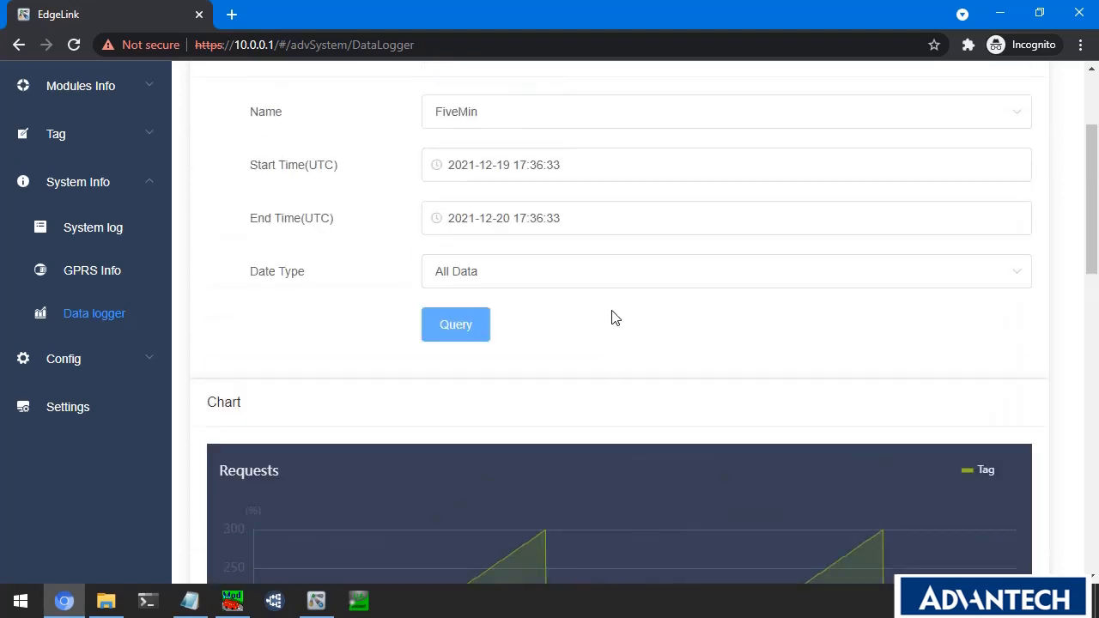
pyautogui.scroll(1, 615, 318)
# Select AI_0 as the Data logger query tag.
pyautogui.click(515, 359)
pyautogui.click(515, 358)
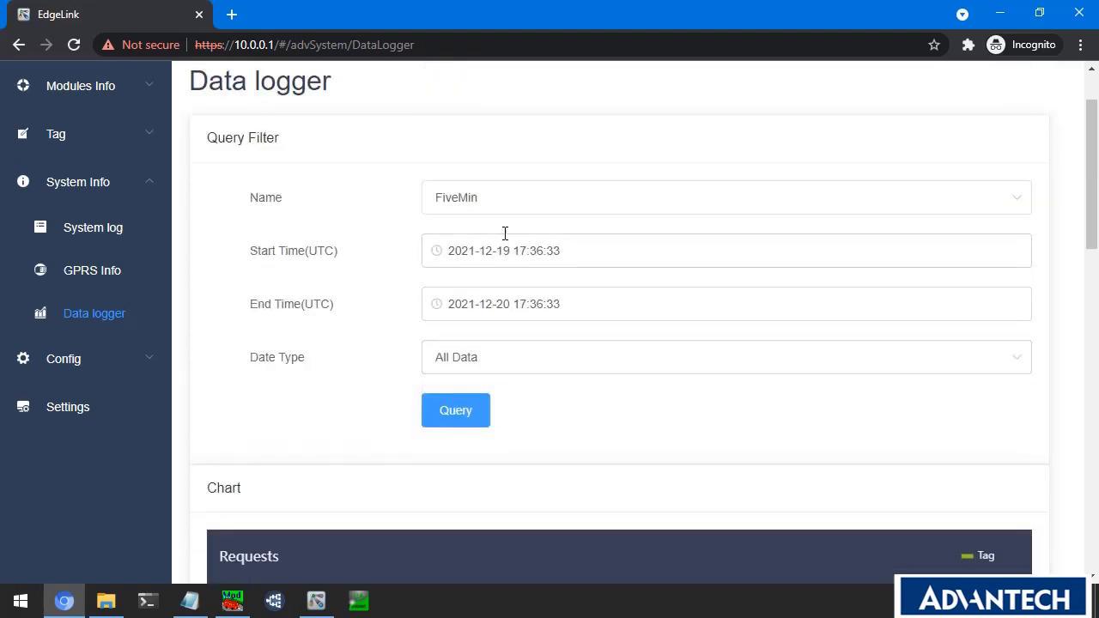
pyautogui.click(498, 209)
pyautogui.click(493, 275)
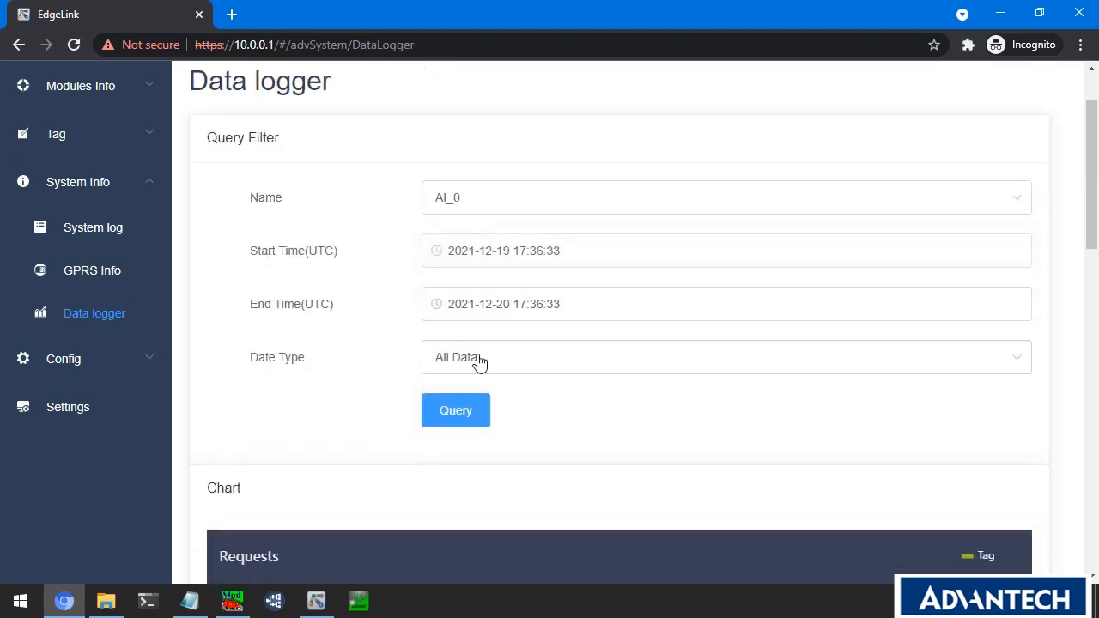
# Query the AI_0 log, review its chart and table, and download it.
pyautogui.click(466, 408)
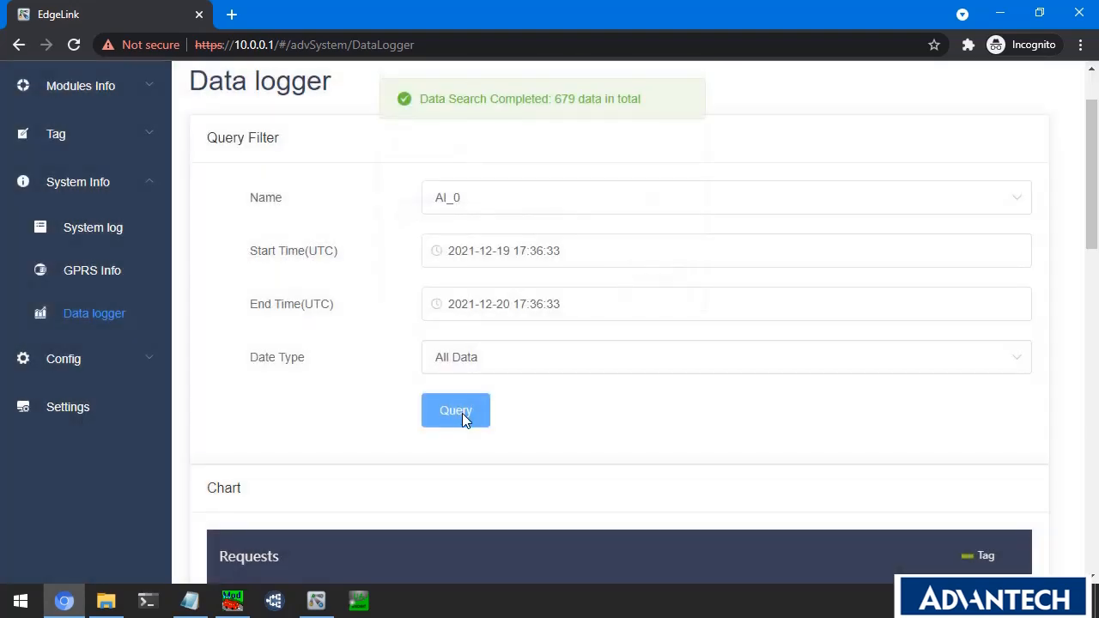
pyautogui.scroll(-4, 495, 412)
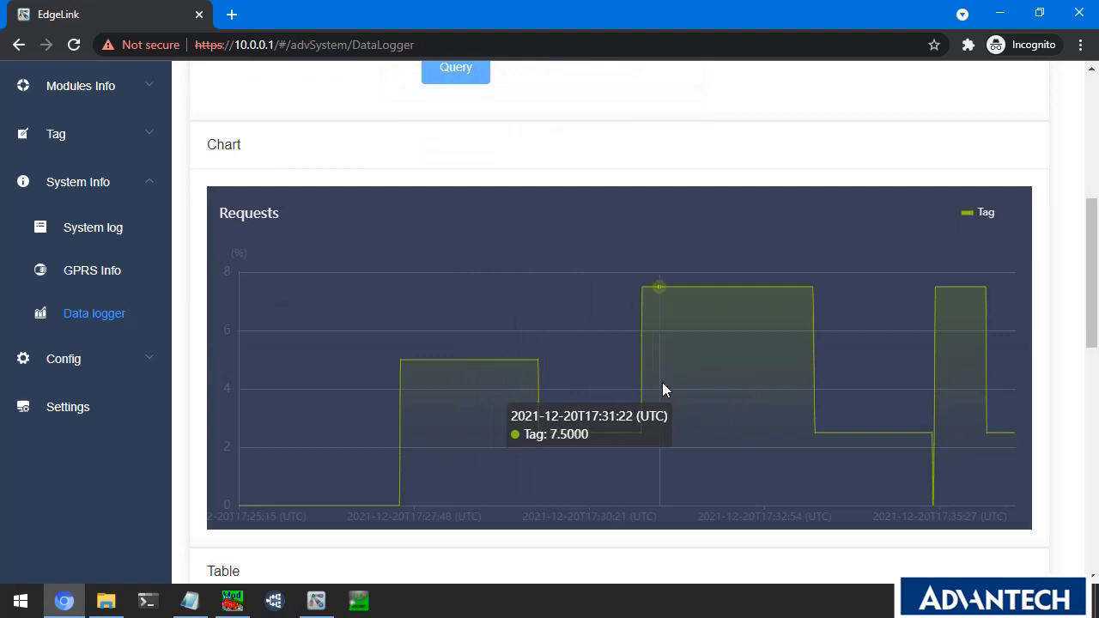
pyautogui.scroll(-4, 652, 387)
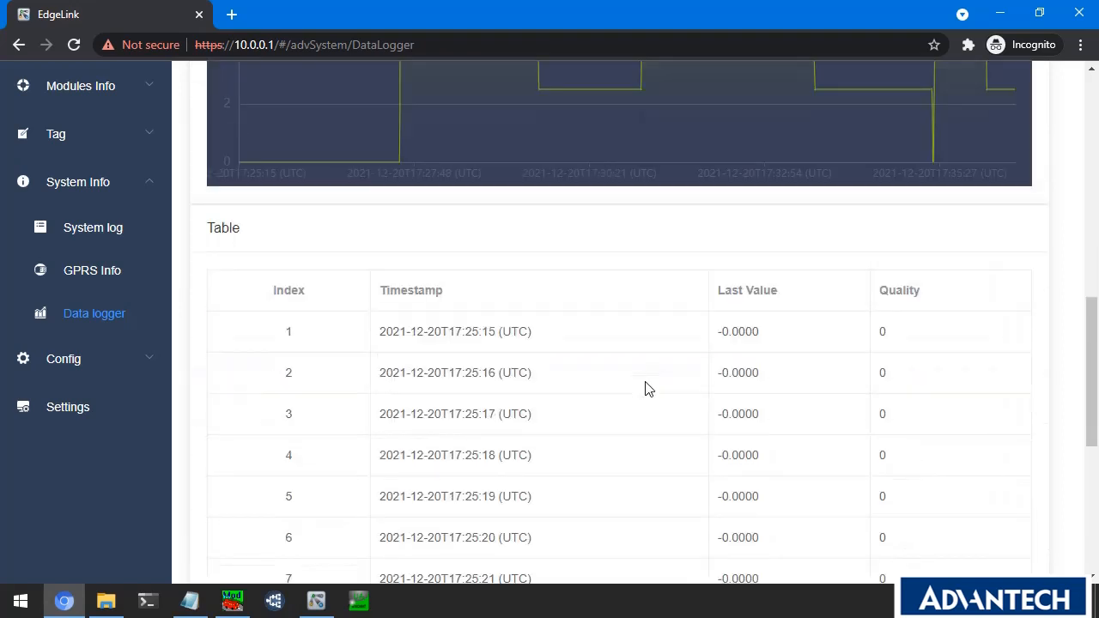
pyautogui.scroll(-5, 647, 388)
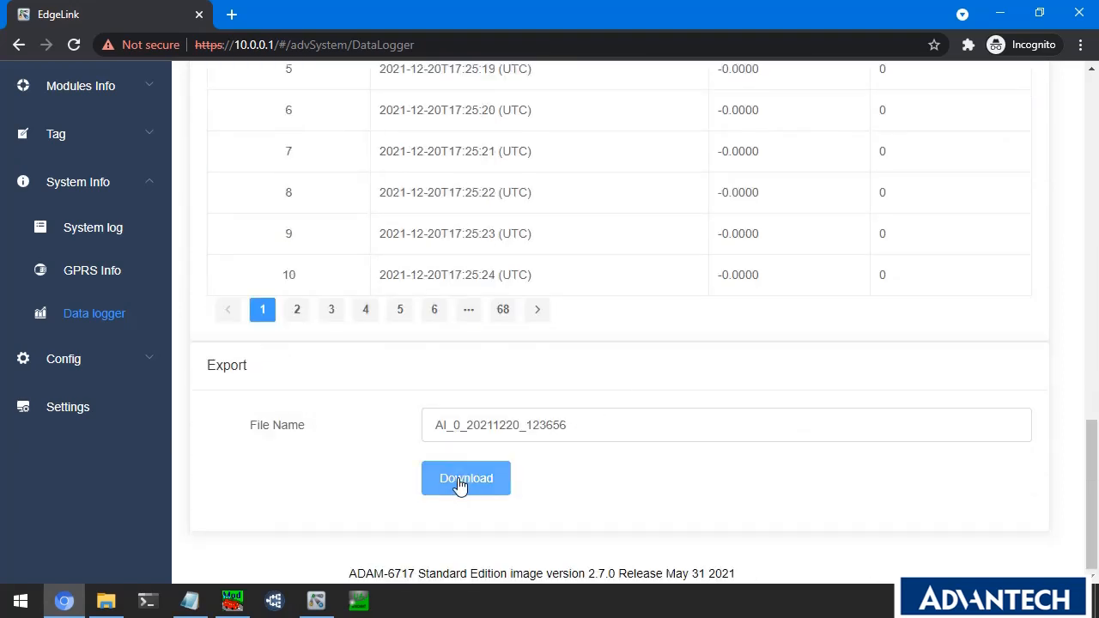
pyautogui.click(462, 483)
pyautogui.scroll(1, 462, 486)
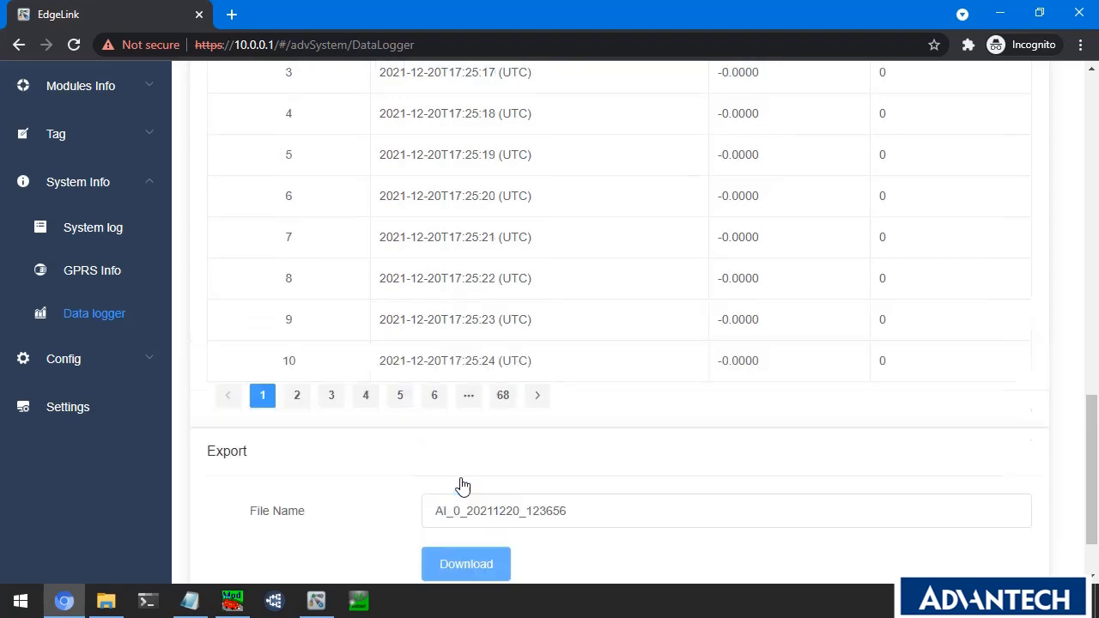
pyautogui.scroll(12, 462, 486)
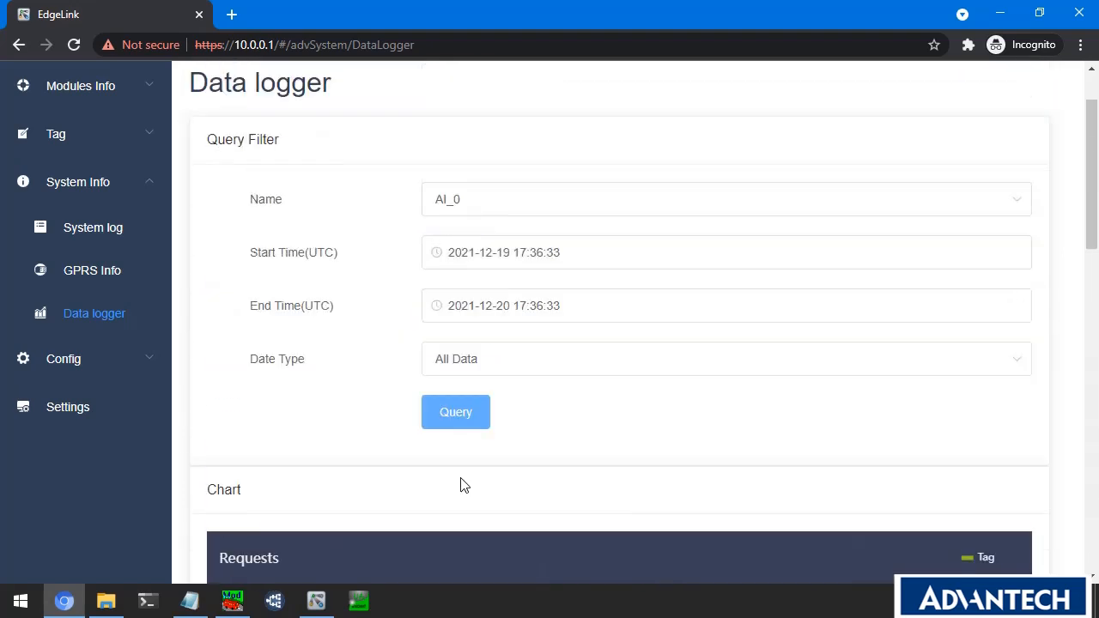
pyautogui.scroll(1, 462, 486)
# Query the Sim:4X1 log, charting its step from about 65,000 to 32,767.
pyautogui.click(473, 289)
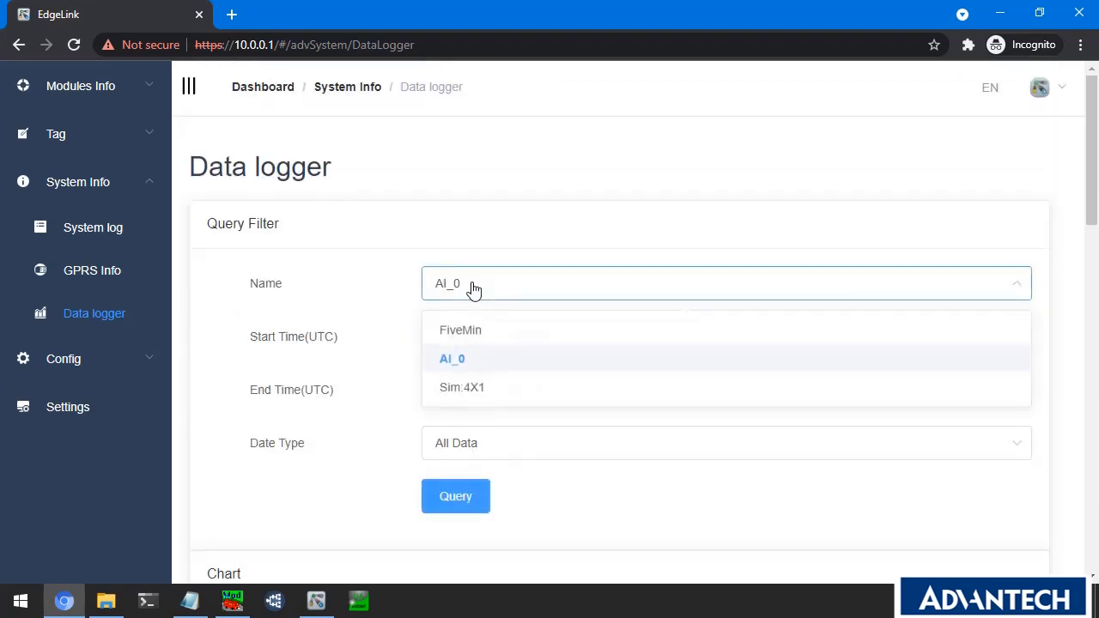
pyautogui.click(473, 391)
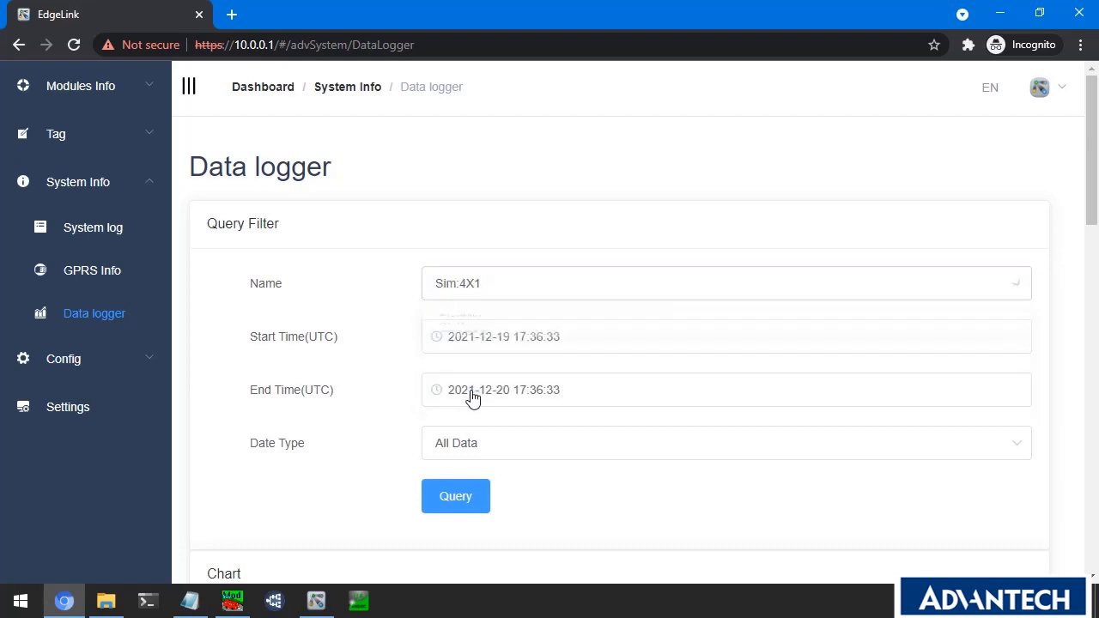
pyautogui.click(470, 499)
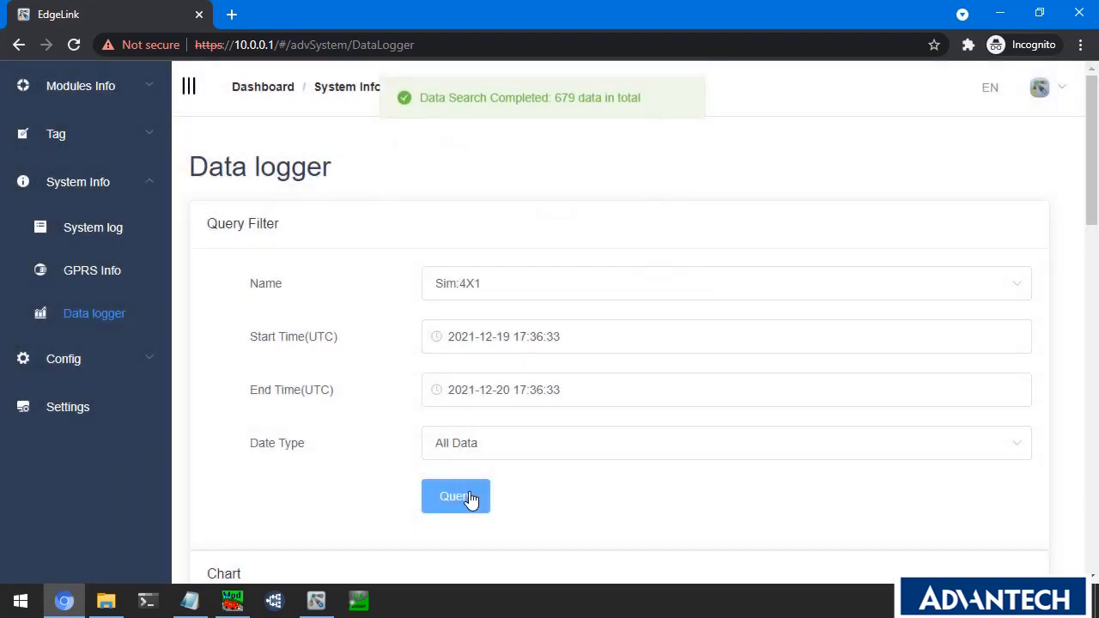
pyautogui.scroll(-5, 527, 403)
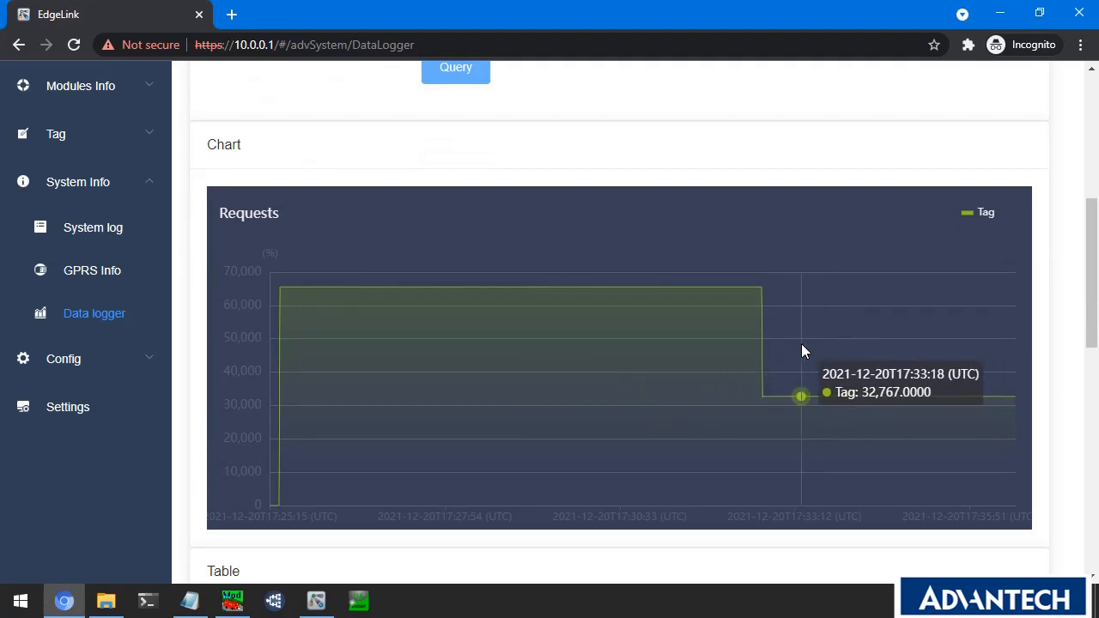
pyautogui.click(275, 600)
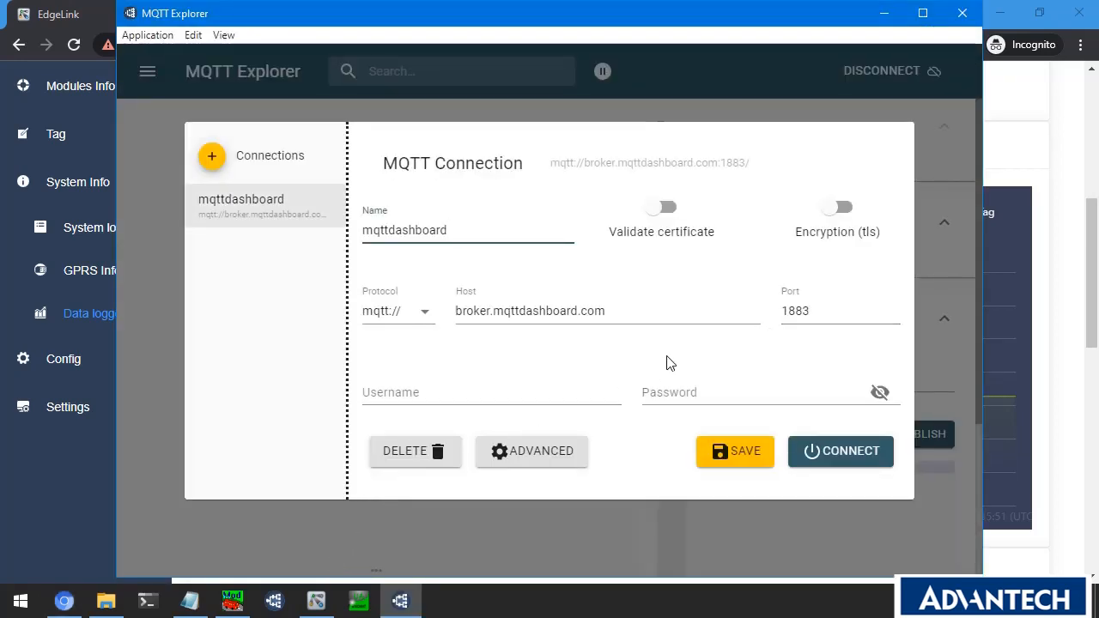
# Confirm the AdvantechTest/# subscription, connect to broker.mqttdashboard.com, and expand the AdvantechTest topic.
pyautogui.click(570, 451)
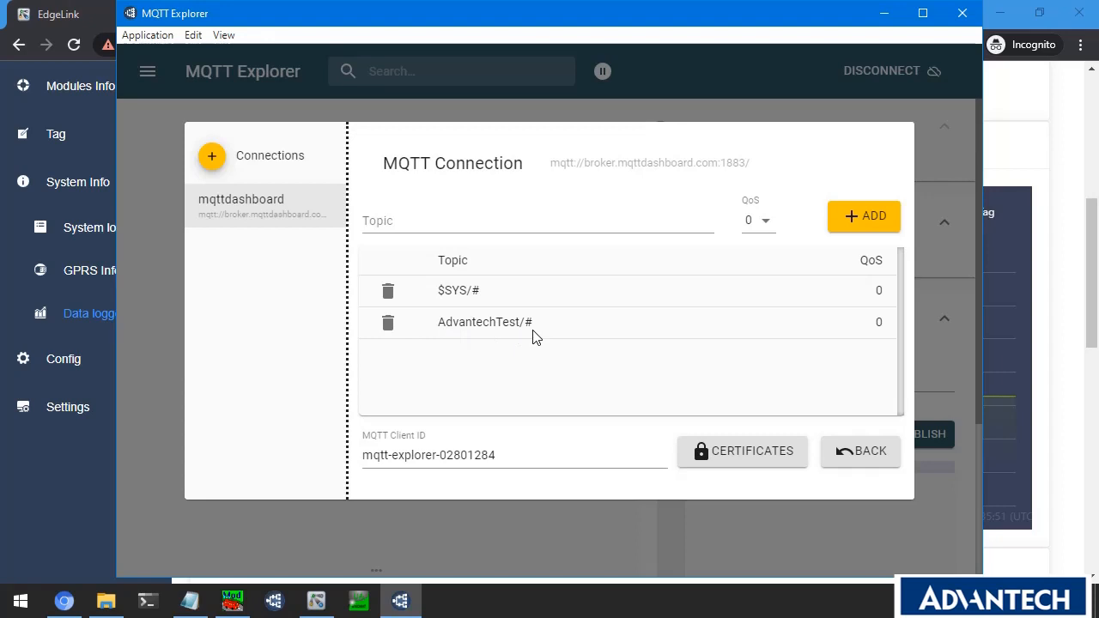
pyautogui.click(836, 456)
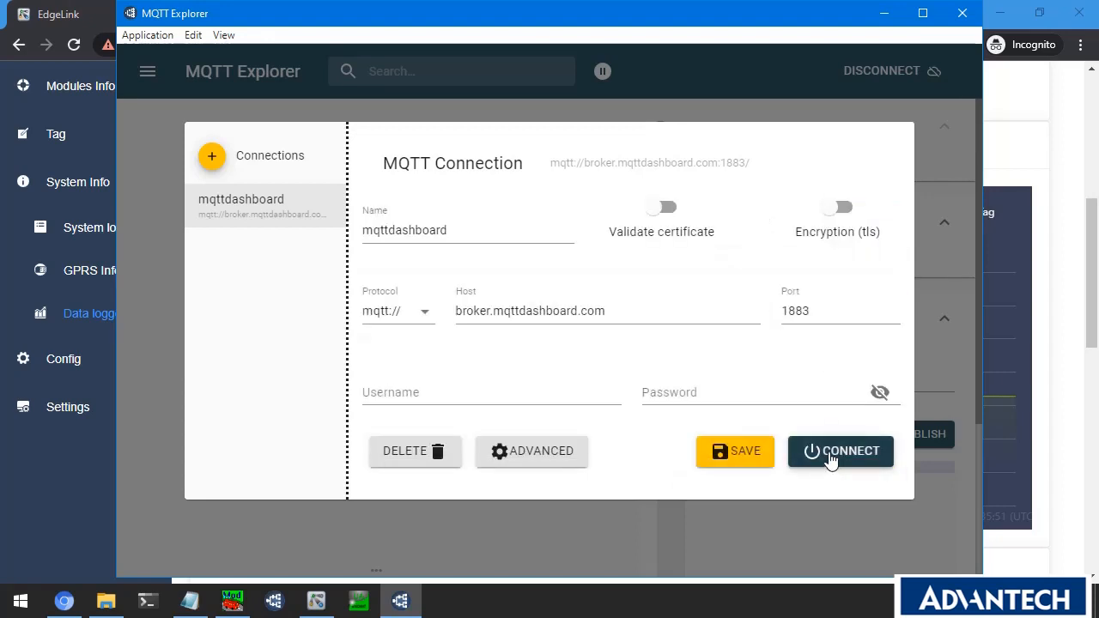
pyautogui.click(831, 455)
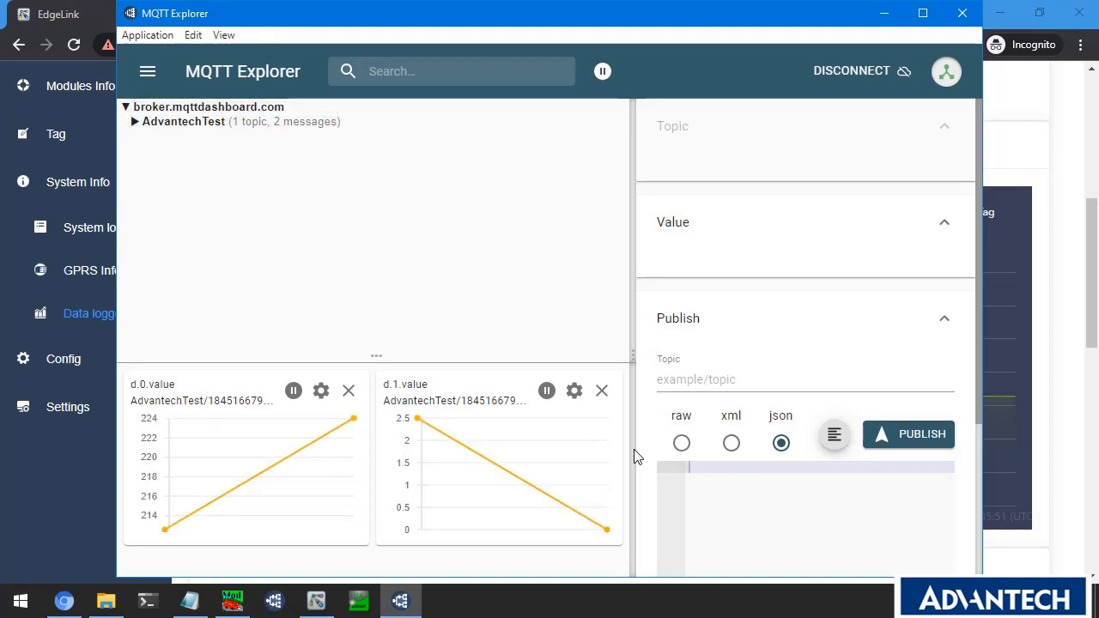
pyautogui.click(141, 121)
pyautogui.click(148, 139)
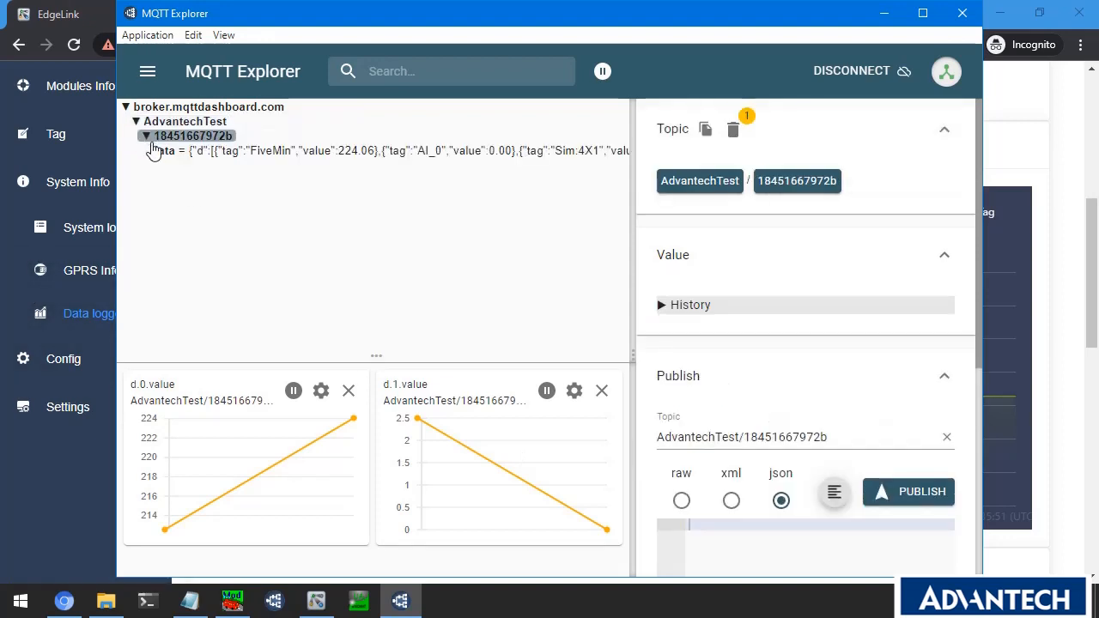
pyautogui.click(311, 154)
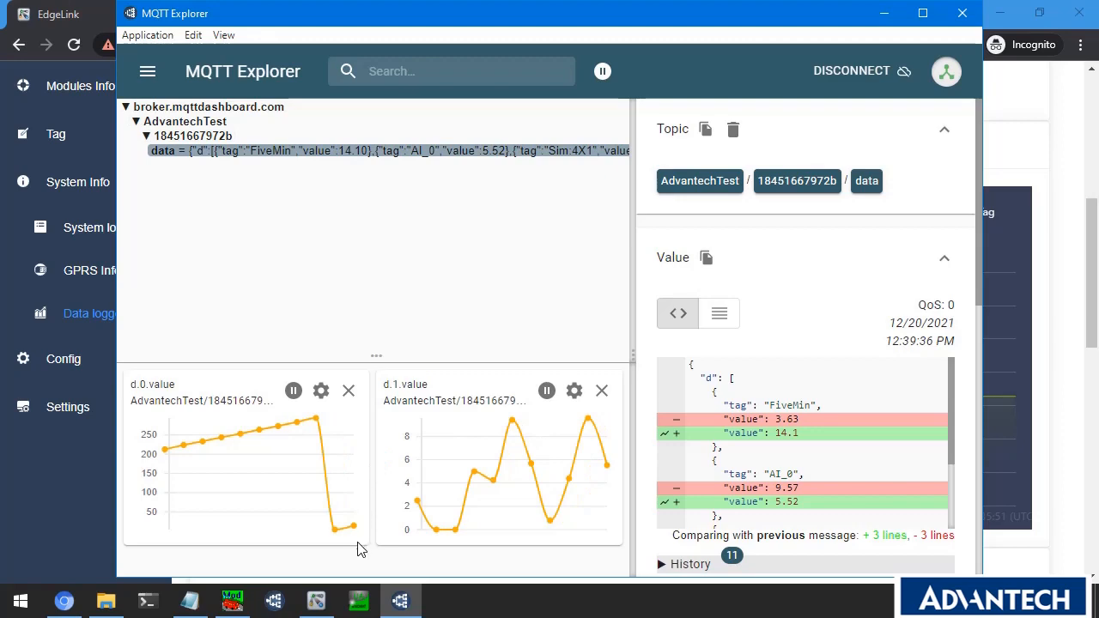
pyautogui.click(359, 601)
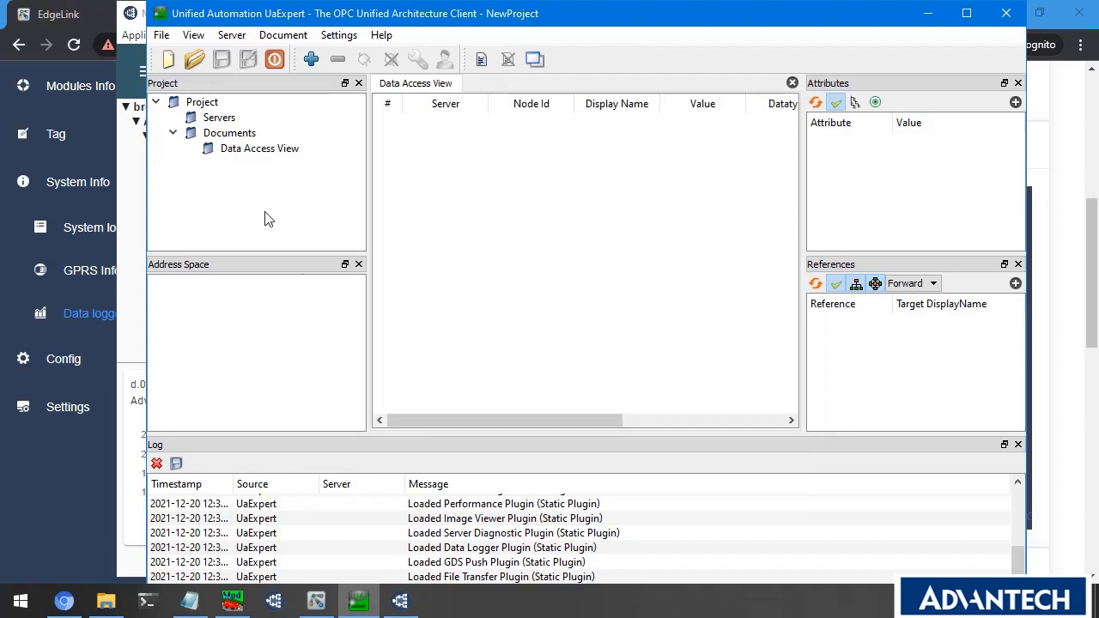
# Reopen the recent EdgeLink.uap project and check the server endpoint port 51210 without changes.
pyautogui.click(162, 35)
pyautogui.moveTo(211, 136)
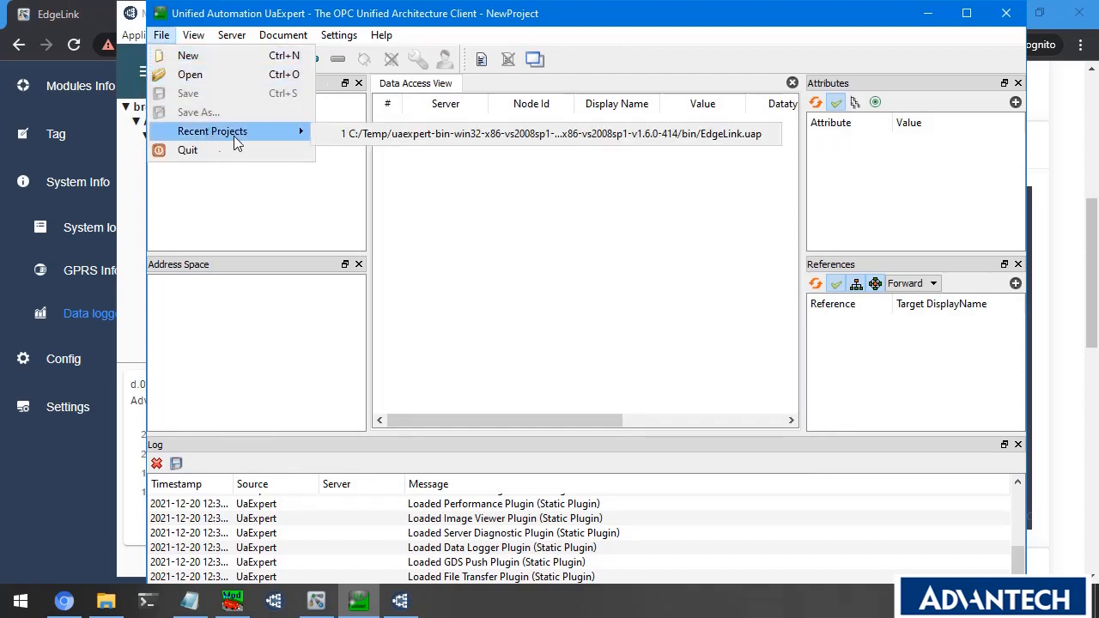
pyautogui.click(364, 135)
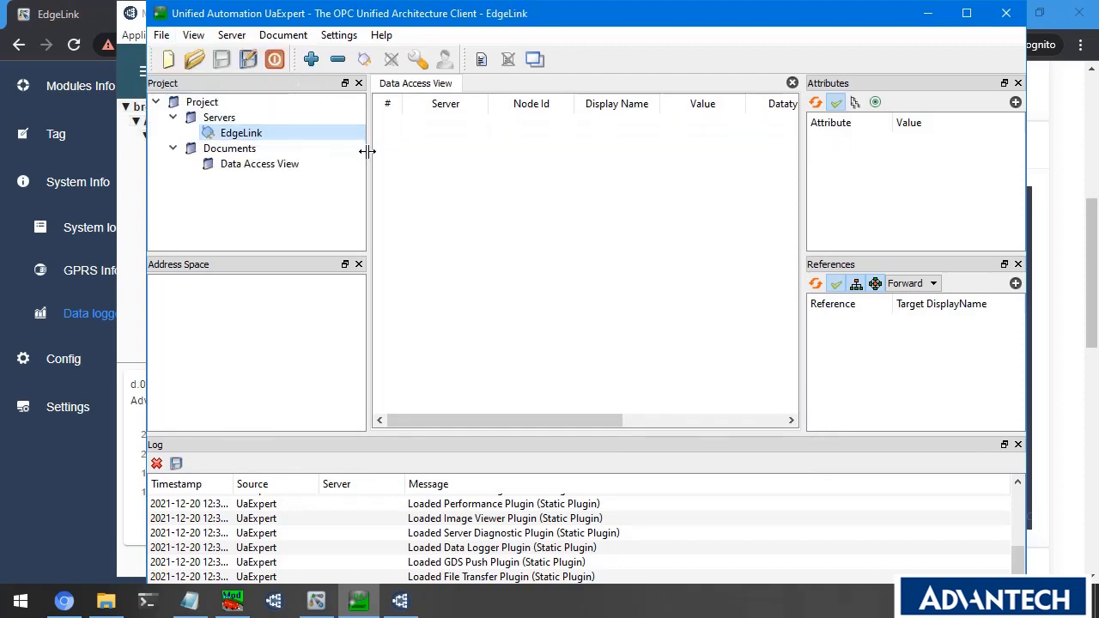
pyautogui.rightClick(249, 135)
pyautogui.click(298, 186)
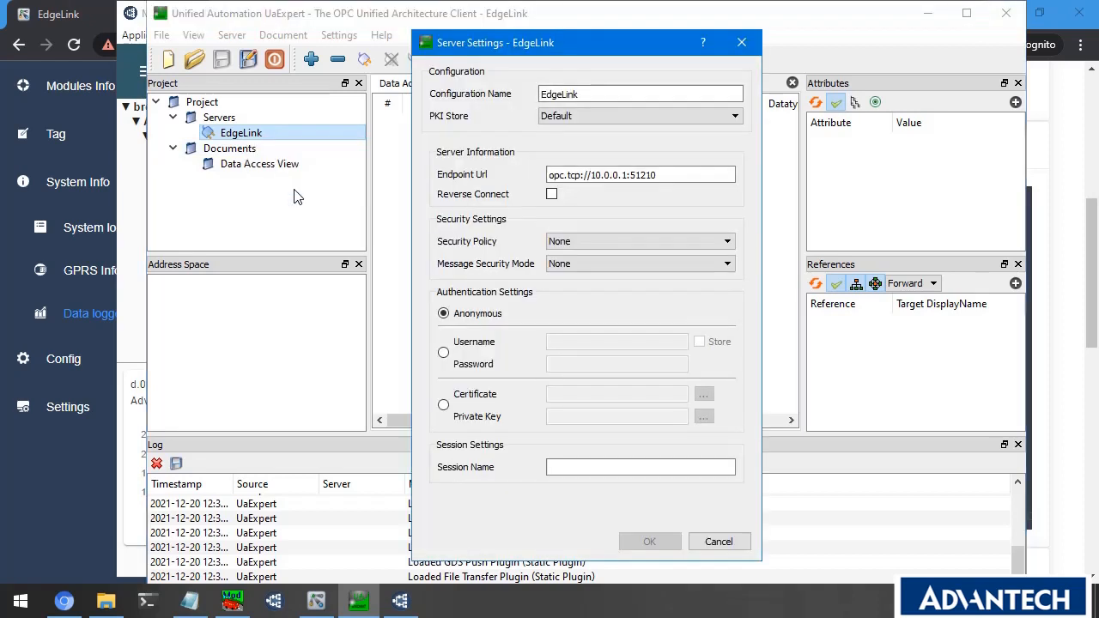
pyautogui.moveTo(592, 175); pyautogui.dragTo(660, 174)
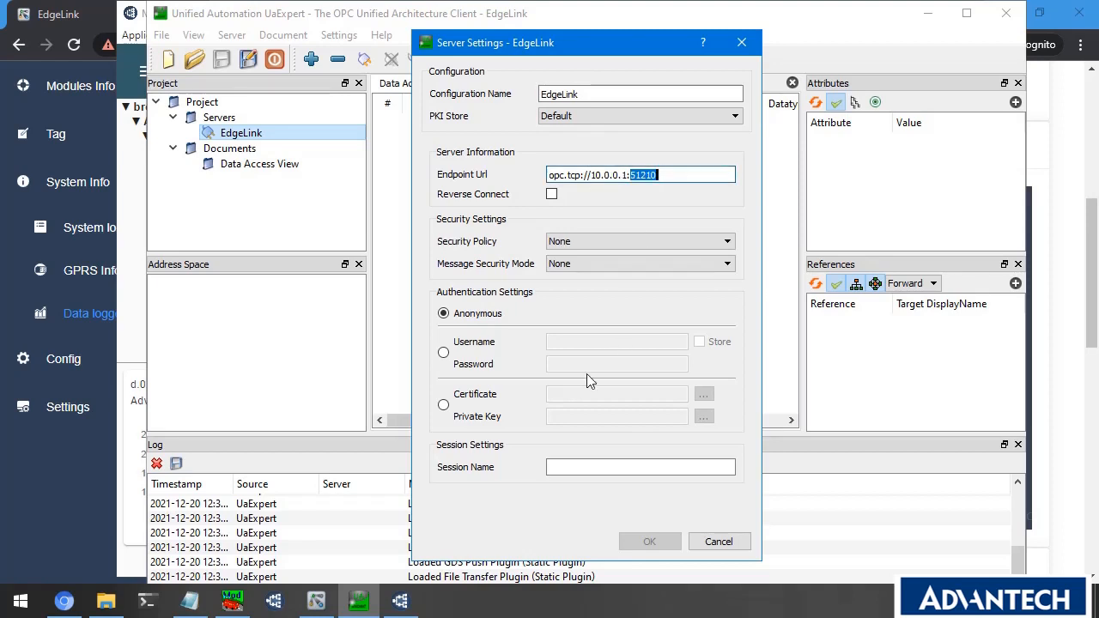
pyautogui.click(718, 542)
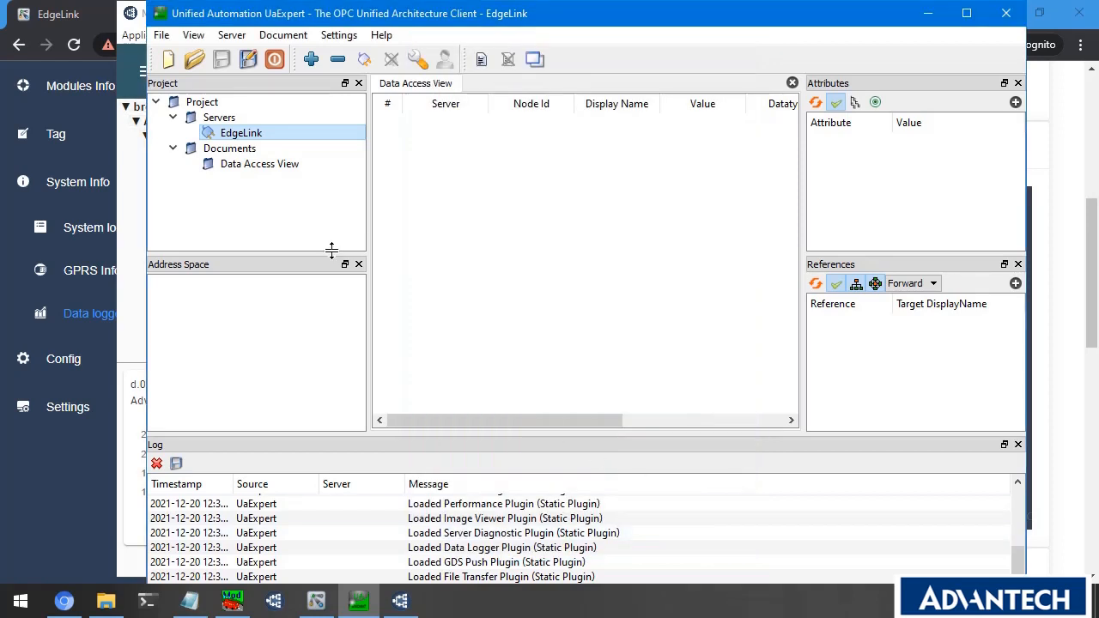
# Connect to the EdgeLink OPC UA server and monitor AI_0 and DI_0 in Data Access View.
pyautogui.rightClick(247, 133)
pyautogui.click(293, 137)
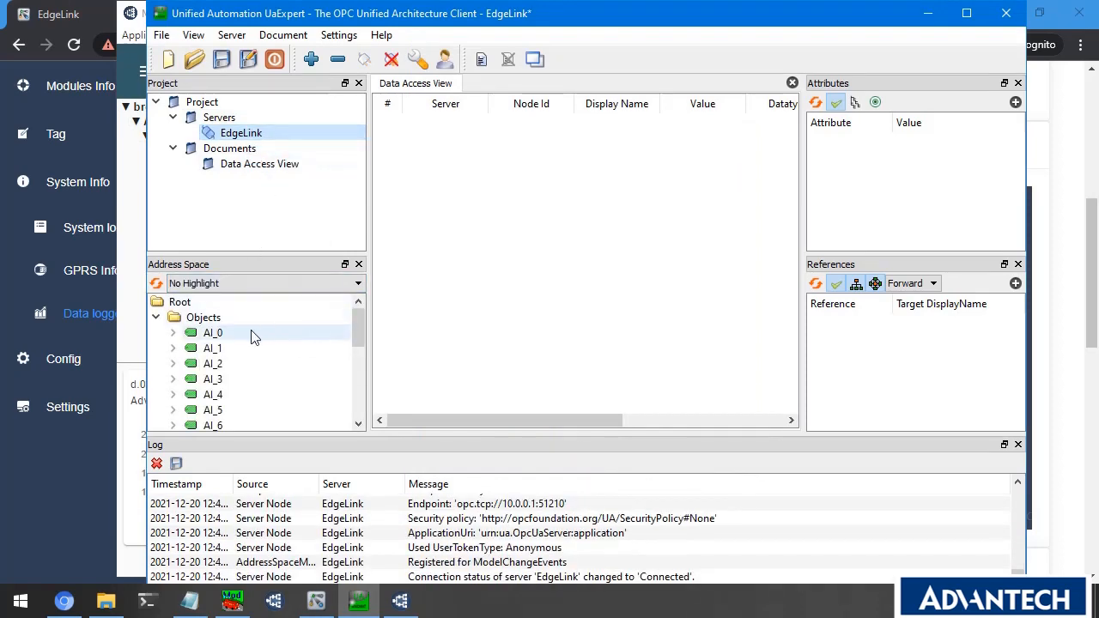
pyautogui.moveTo(213, 335); pyautogui.dragTo(454, 300)
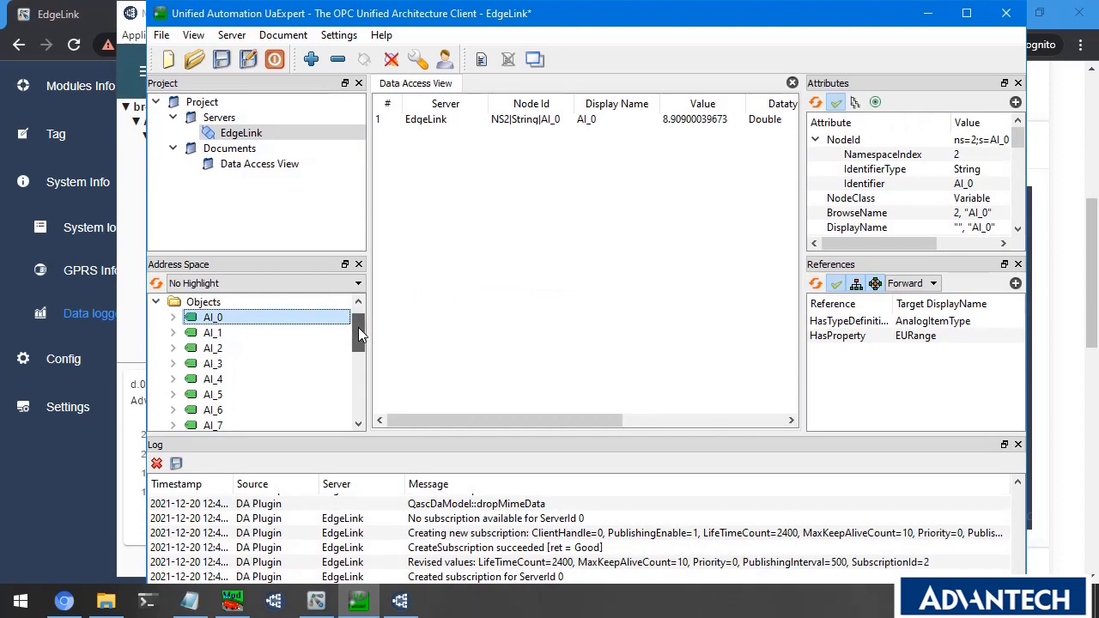
pyautogui.moveTo(358, 328); pyautogui.dragTo(359, 349)
pyautogui.moveTo(212, 379); pyautogui.dragTo(490, 318)
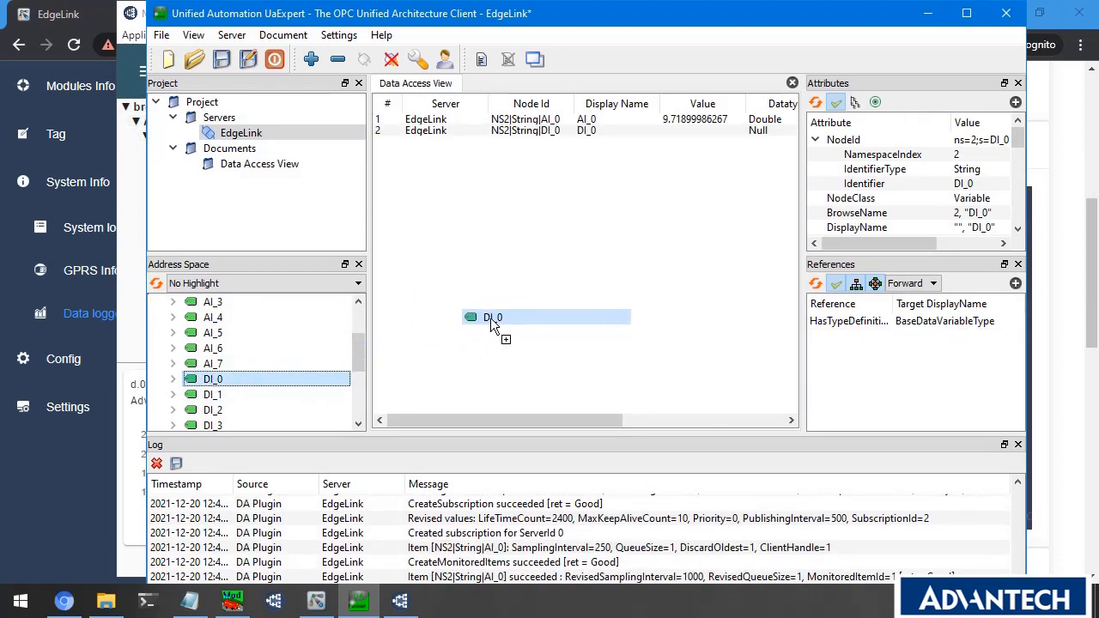